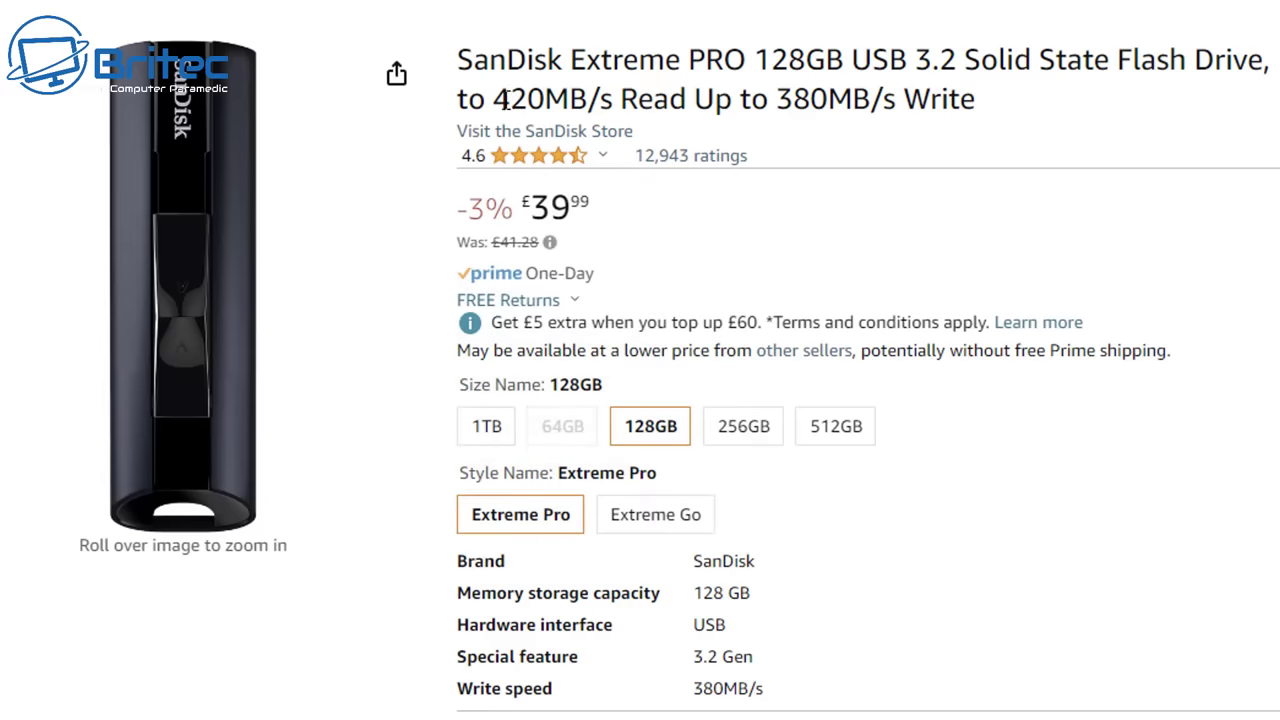
- Review the advertised transfer speeds in the SanDisk Extreme PRO 128GB and Samsung USB Type-C 256GB flash drive titles
left_click_drag(493, 96, 968, 106)
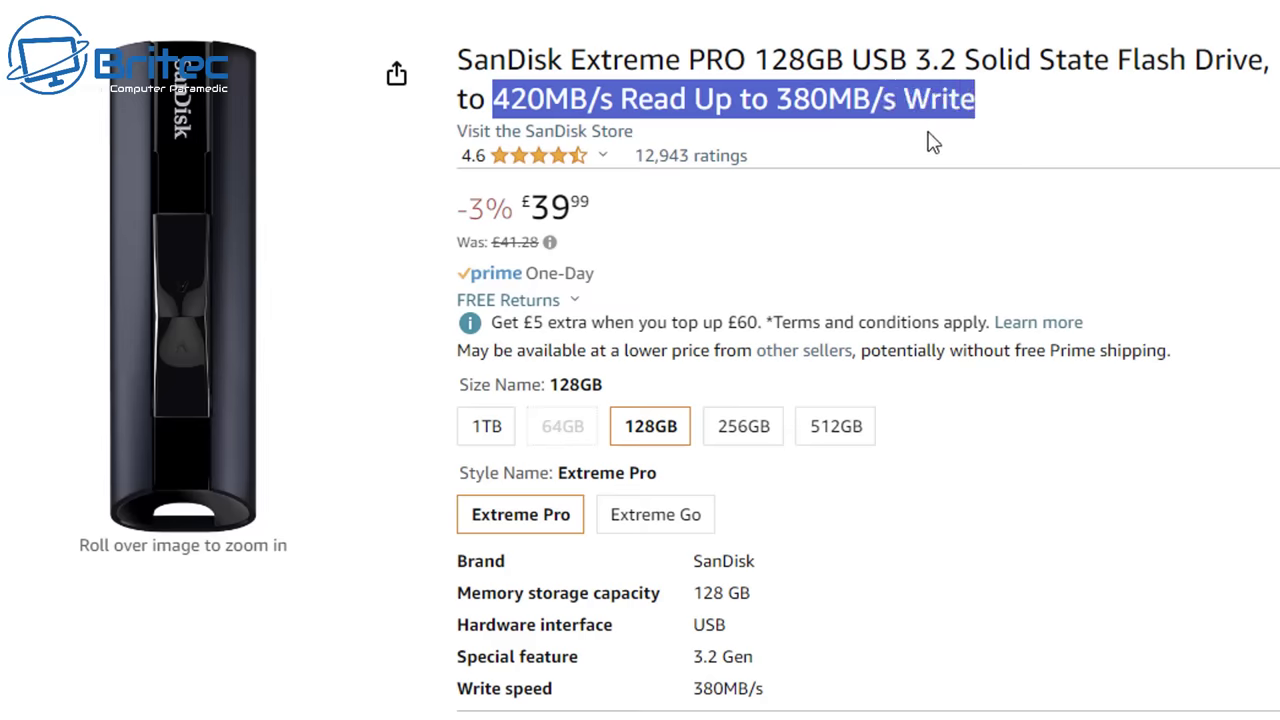
left_click(963, 131)
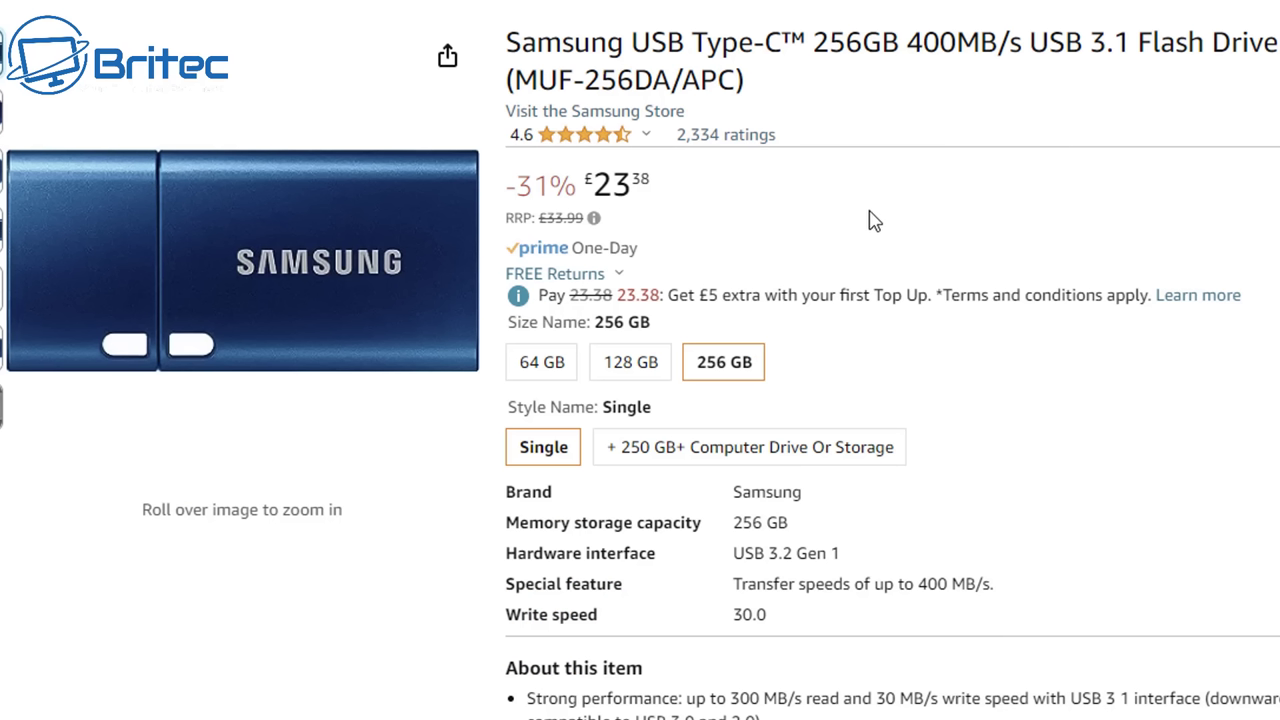
left_click_drag(905, 40, 1022, 42)
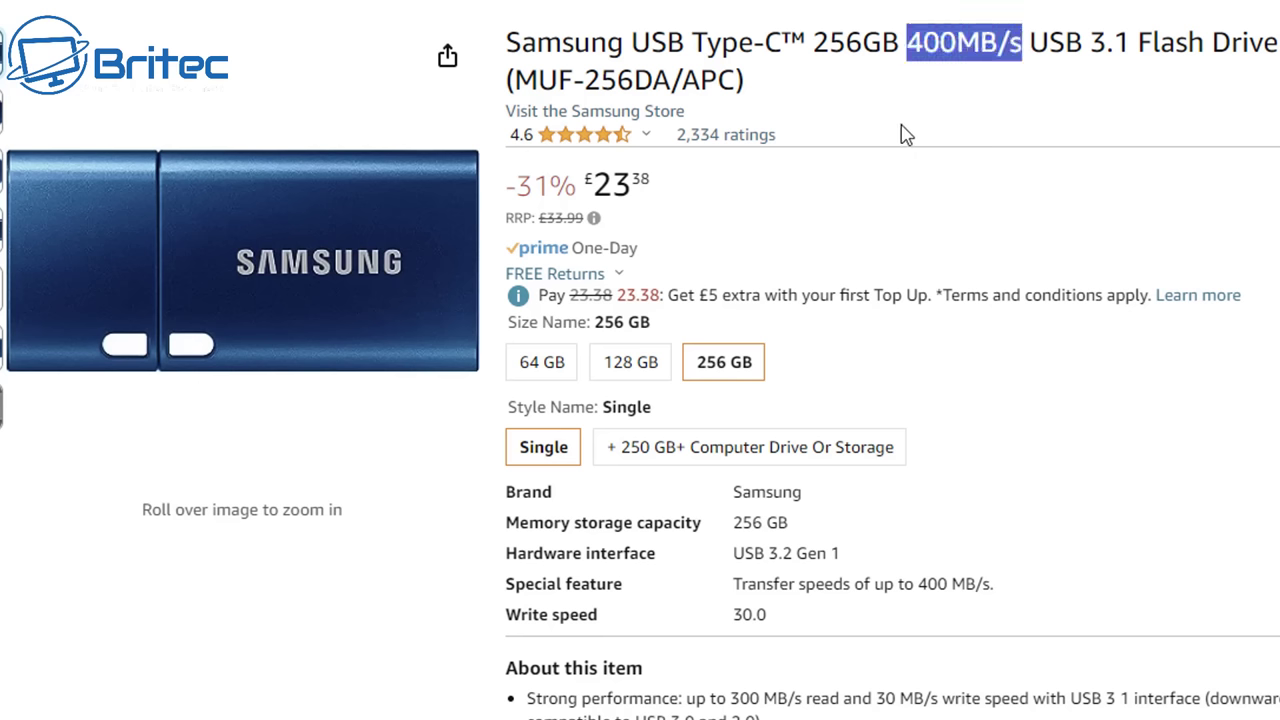
left_click(866, 116)
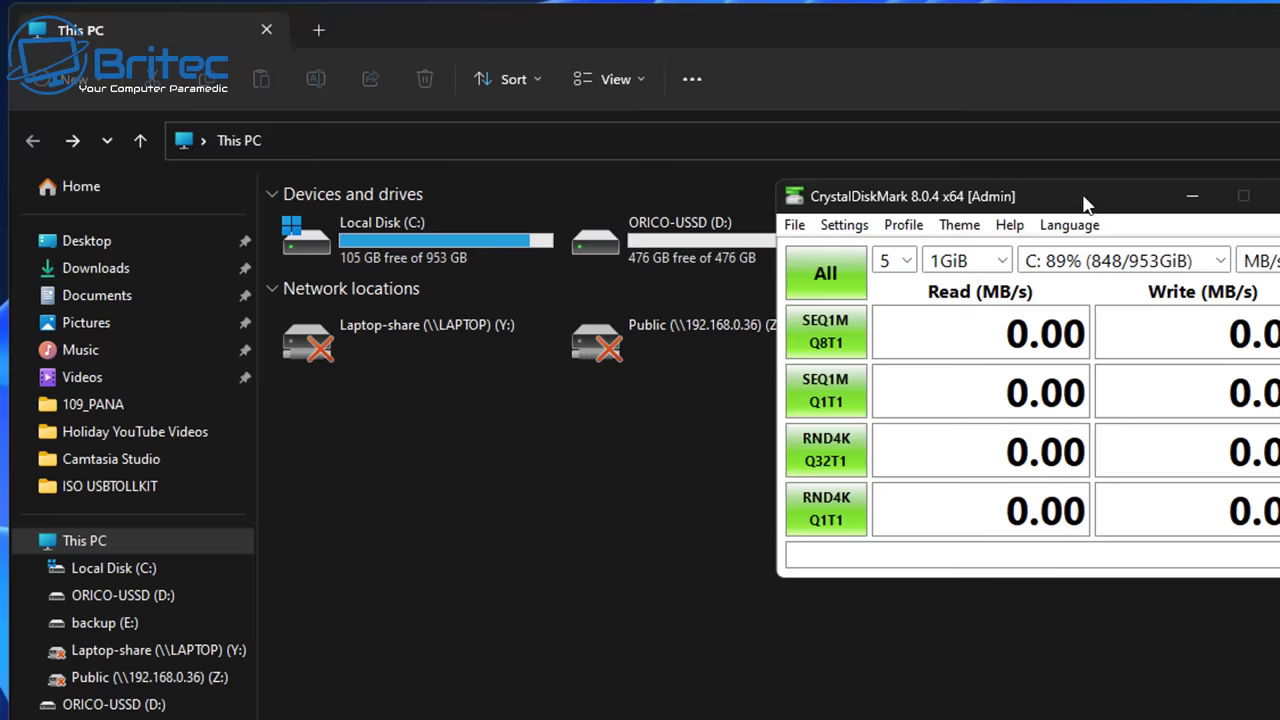
- Move the CrystalDiskMark window clear of the drive list and run the SEQ1M Q8T1 benchmark on drive C
left_click_drag(1035, 383, 881, 603)
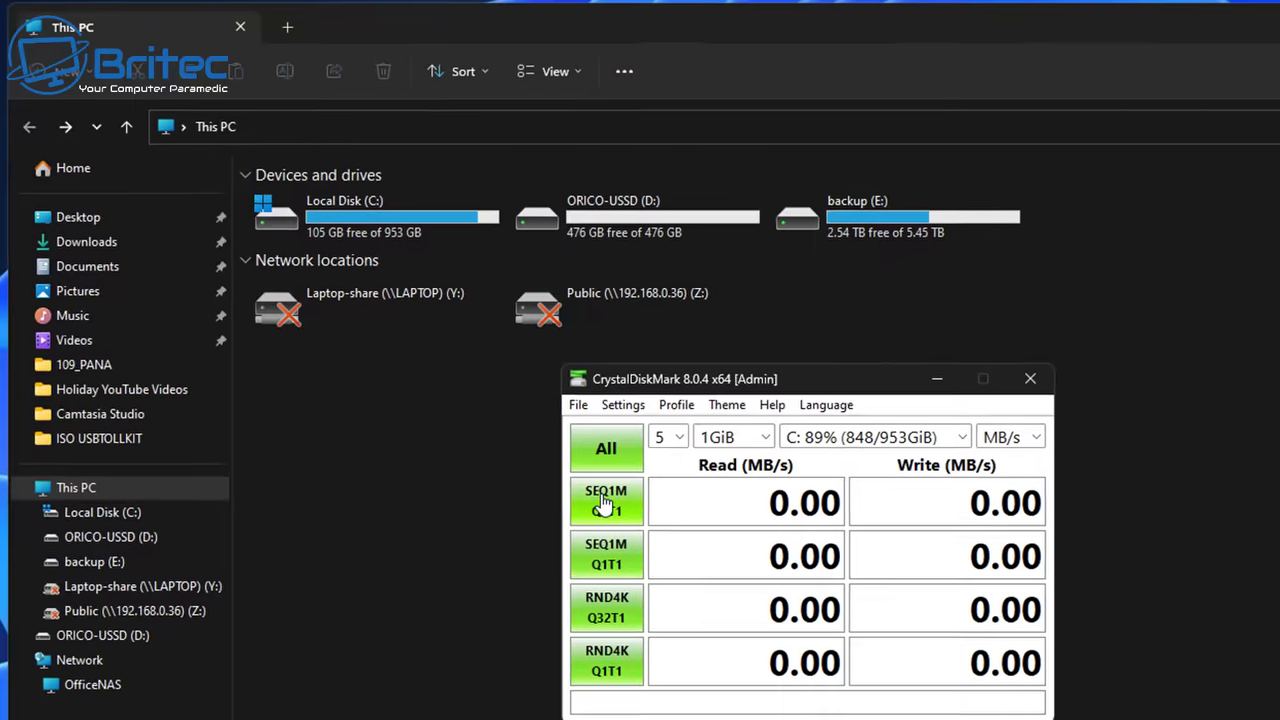
left_click(585, 485)
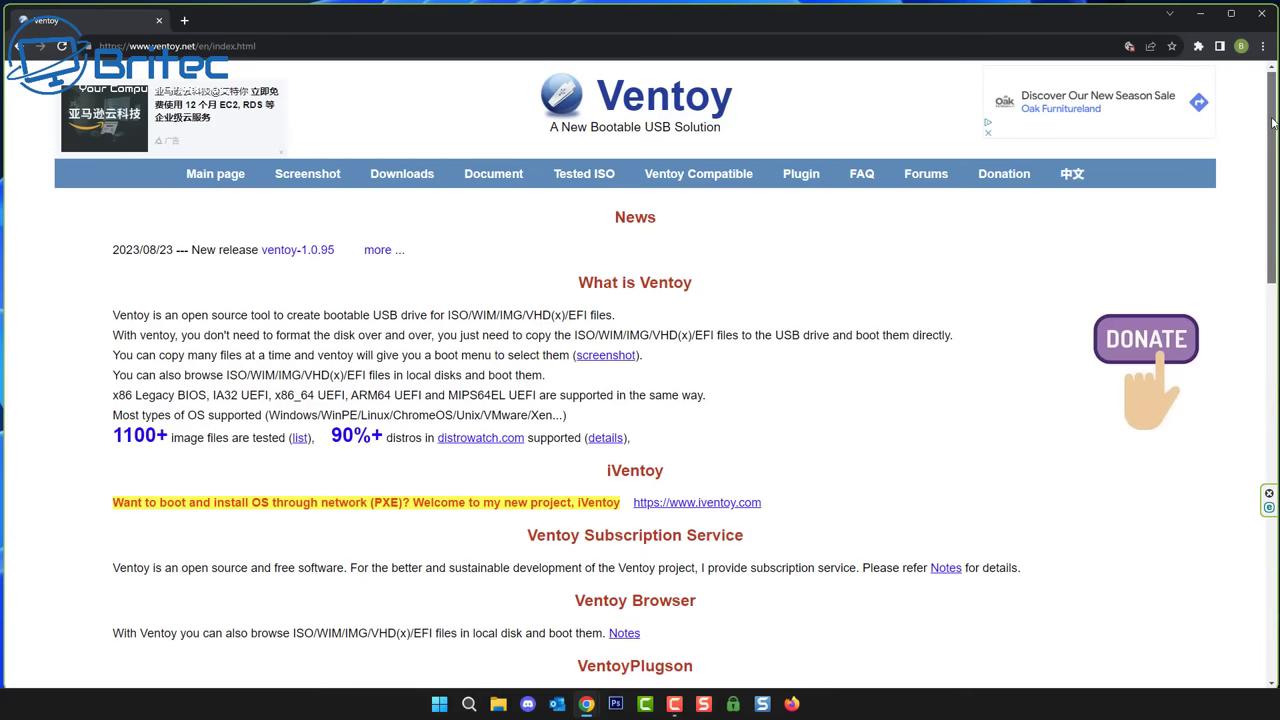
- Examine the tested operating systems and image files in the Ventoy website's Tested ISO list
left_click(584, 174)
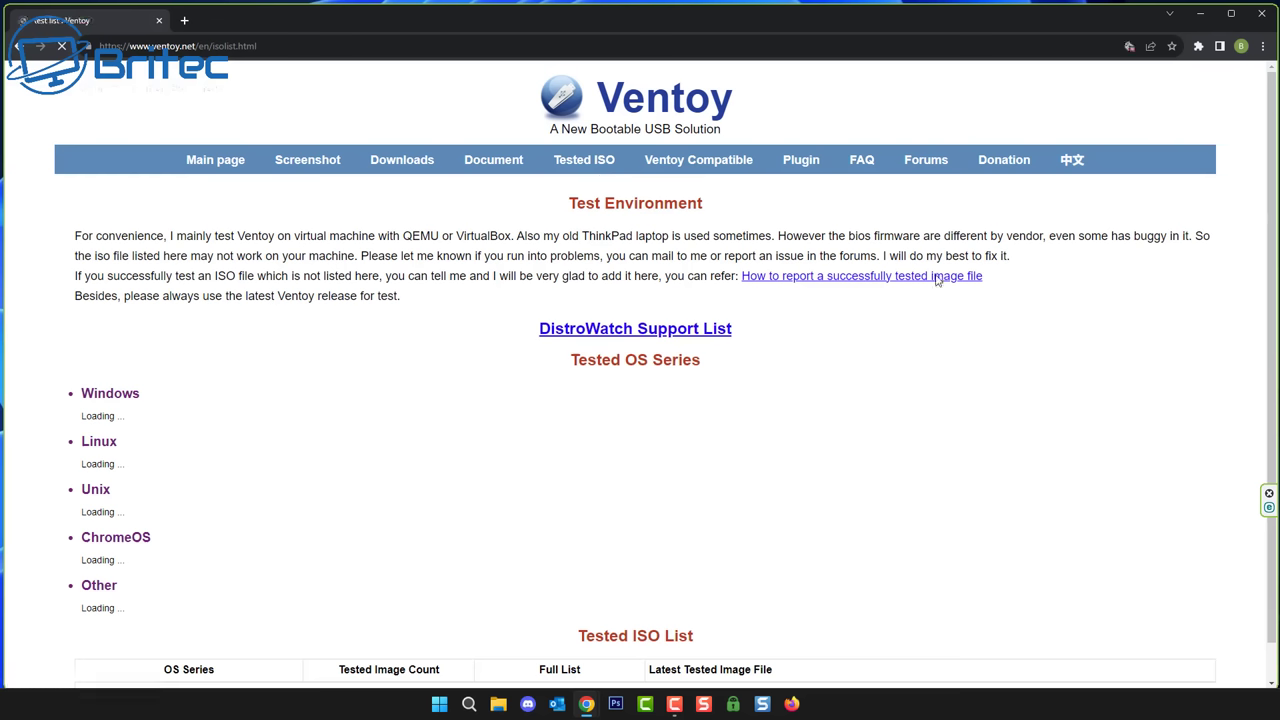
scroll(968, 354, "down", 2)
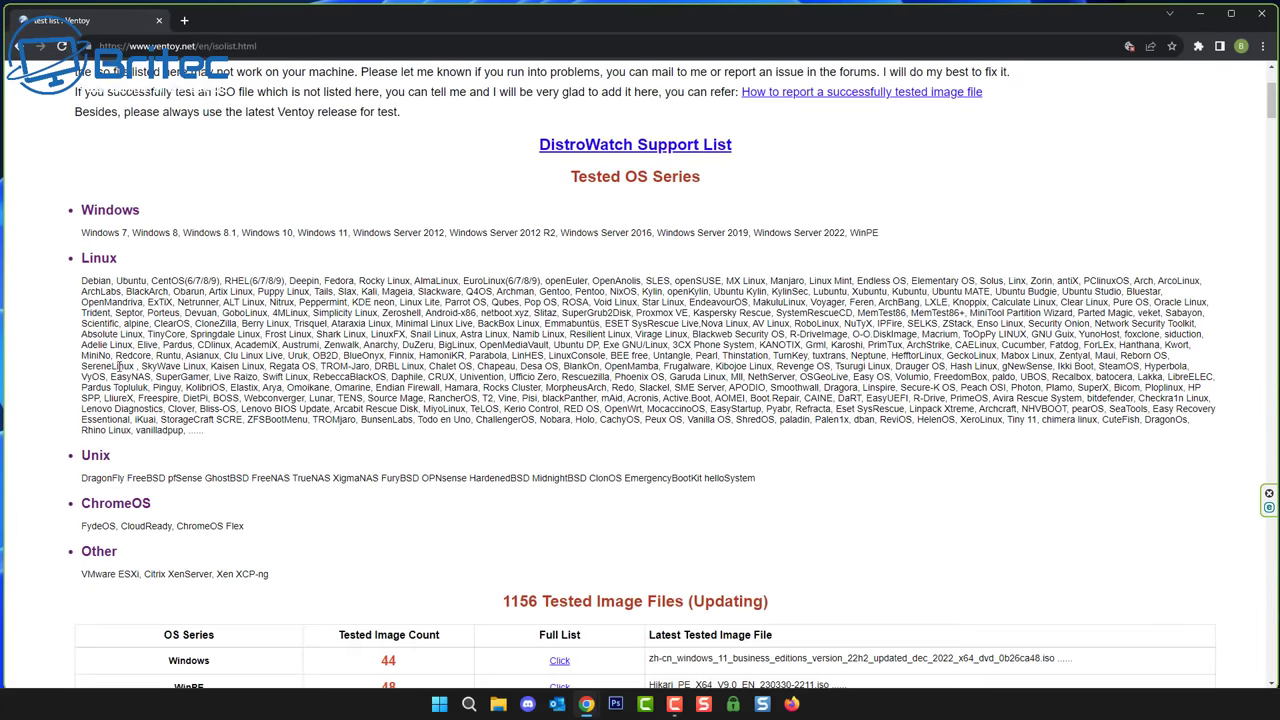
scroll(822, 283, "down", 4)
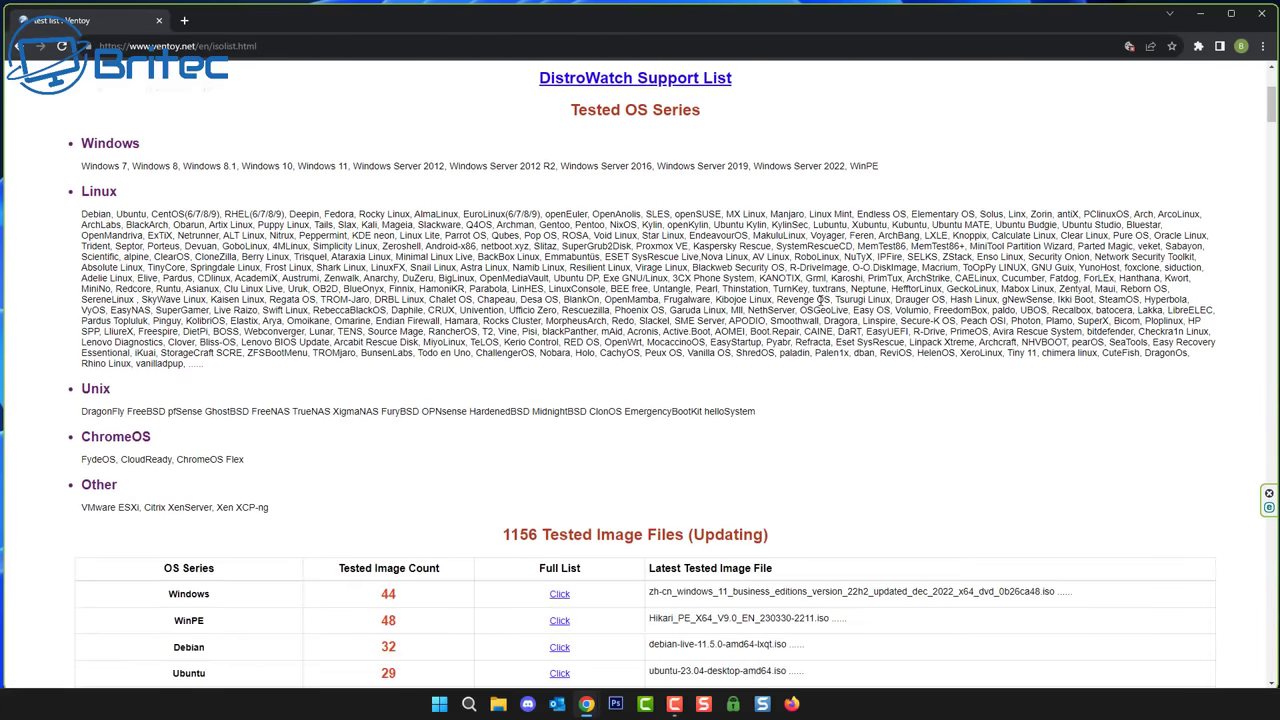
scroll(221, 431, "down", 2)
scroll(221, 431, "down", 7)
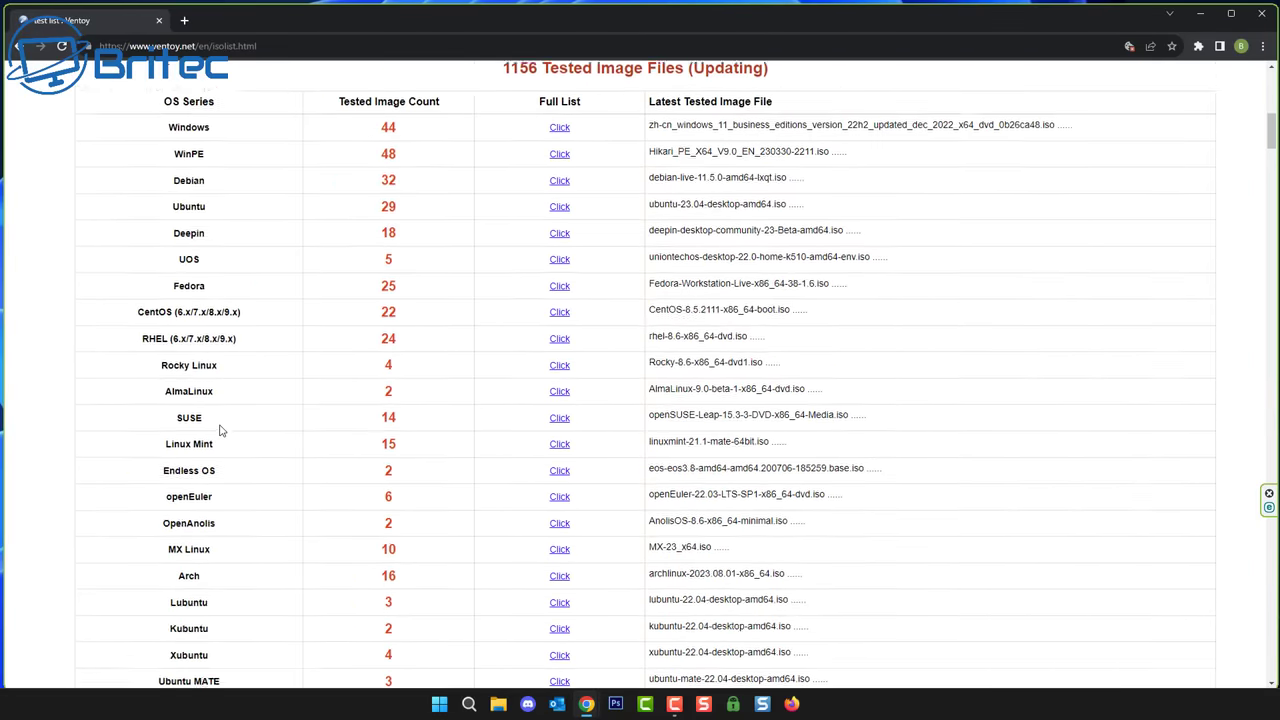
scroll(221, 431, "down", 12)
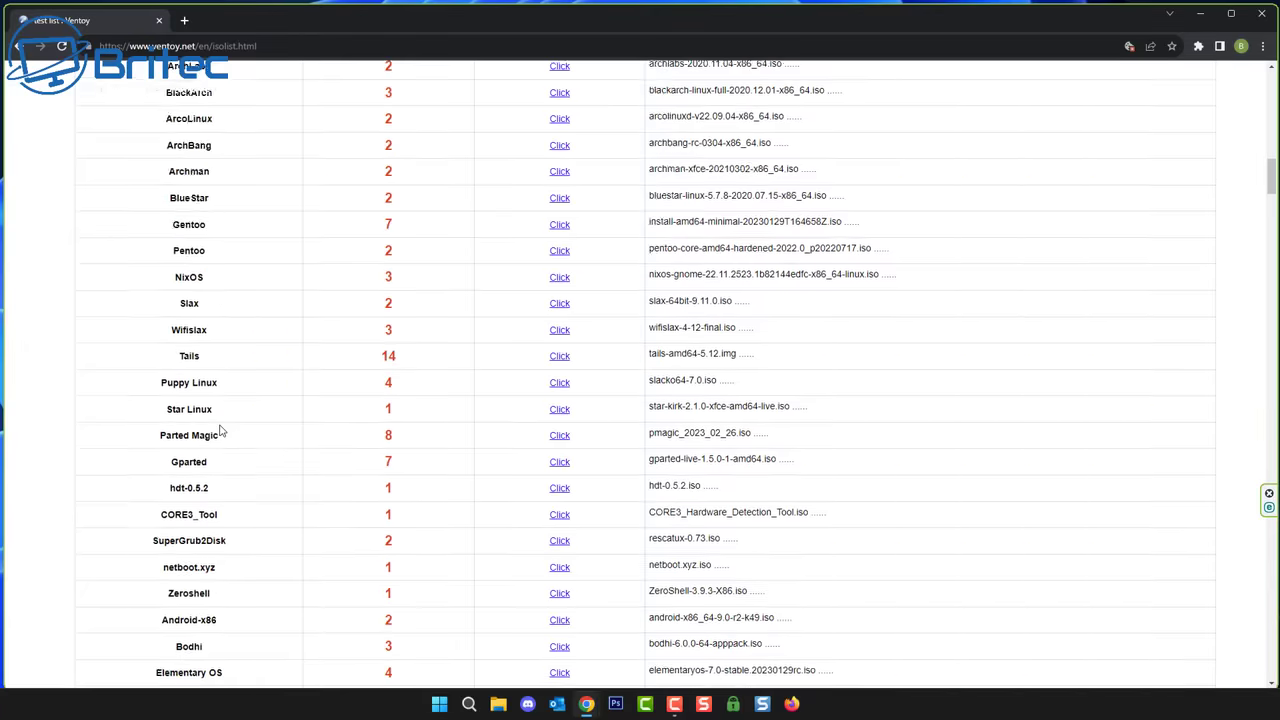
scroll(221, 431, "down", 10)
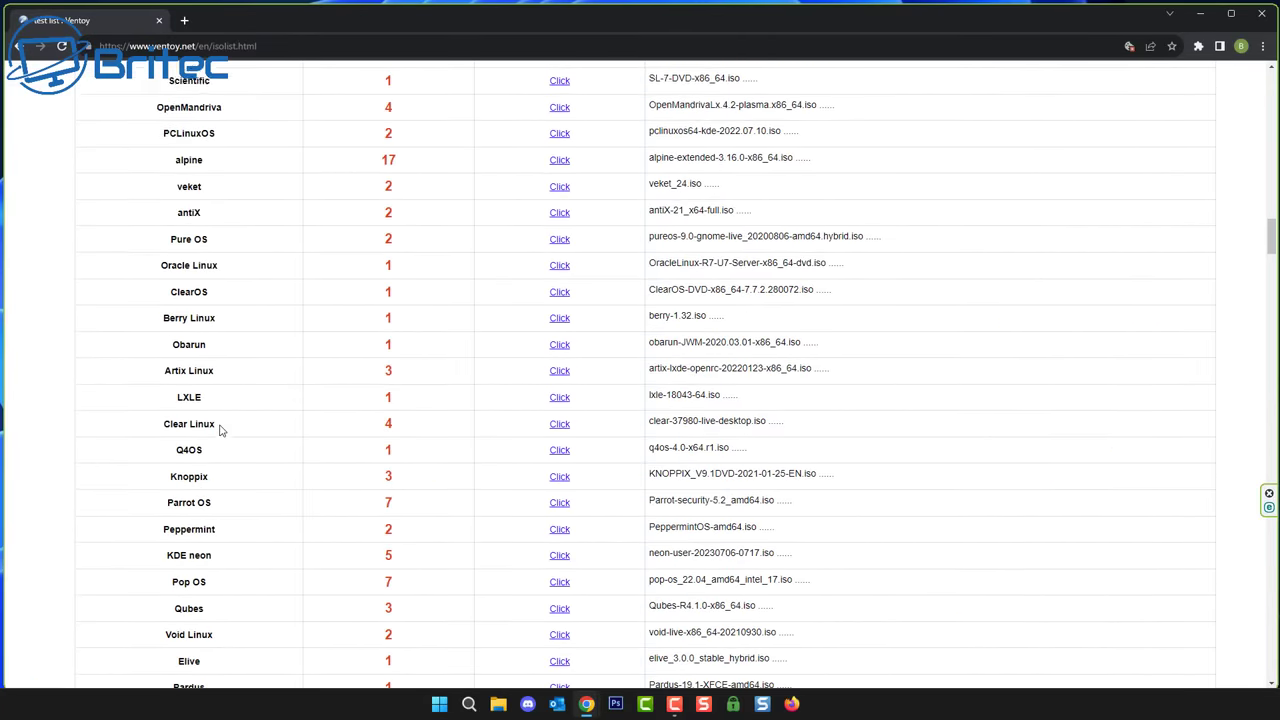
scroll(221, 431, "down", 2)
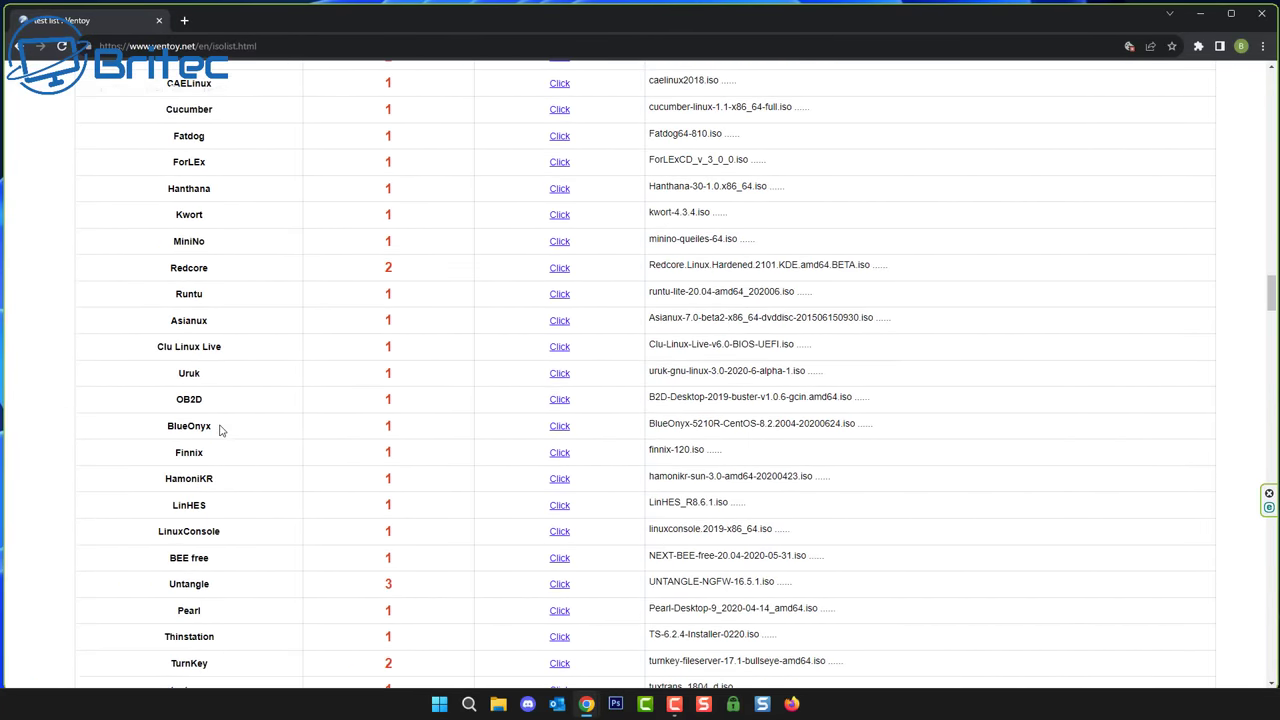
left_click_drag(1274, 296, 1272, 90)
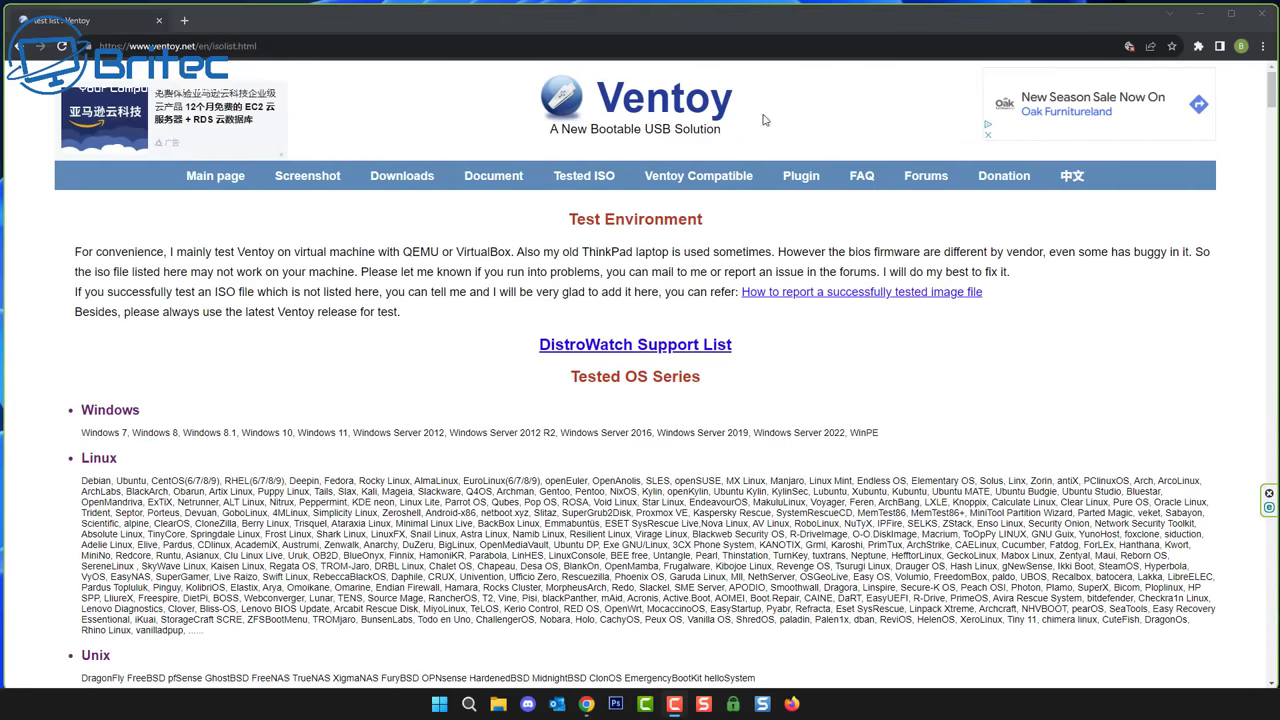
- Go from Ventoy's downloads page through the ventoy-1.0.95-windows.zip link to the Ventoy 1.0.95 release on GitHub
left_click(405, 180)
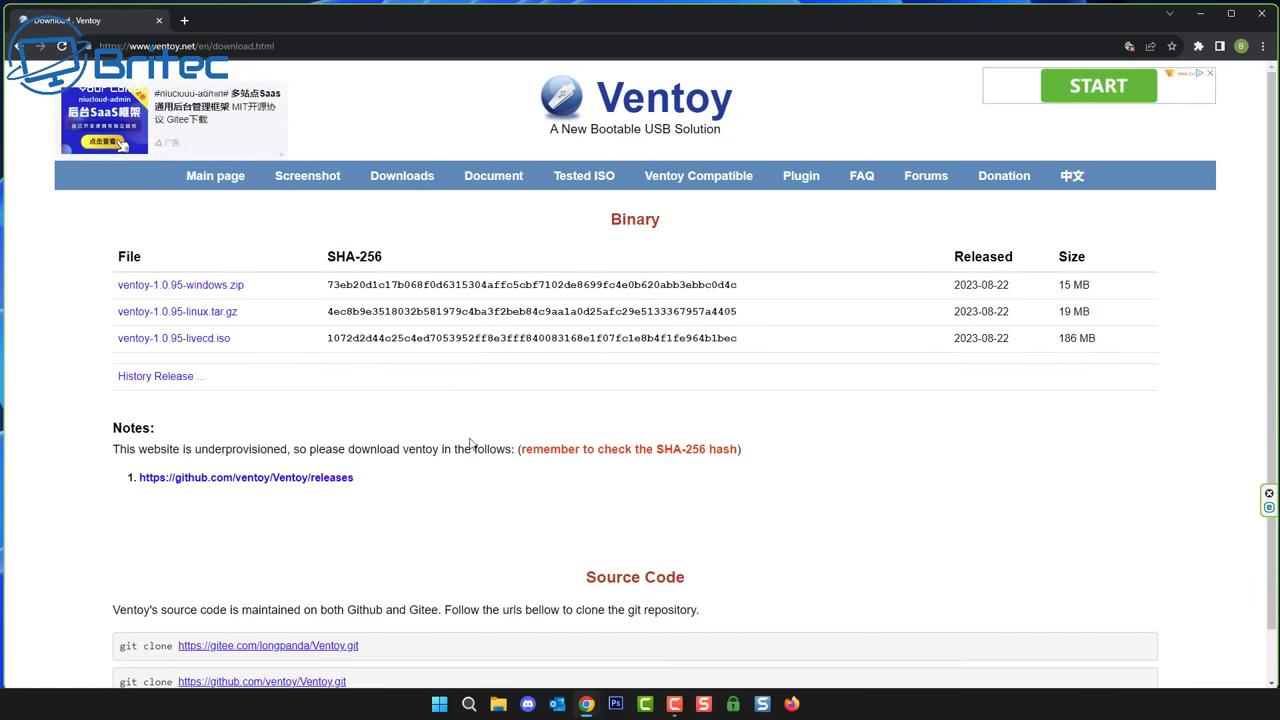
left_click(213, 292)
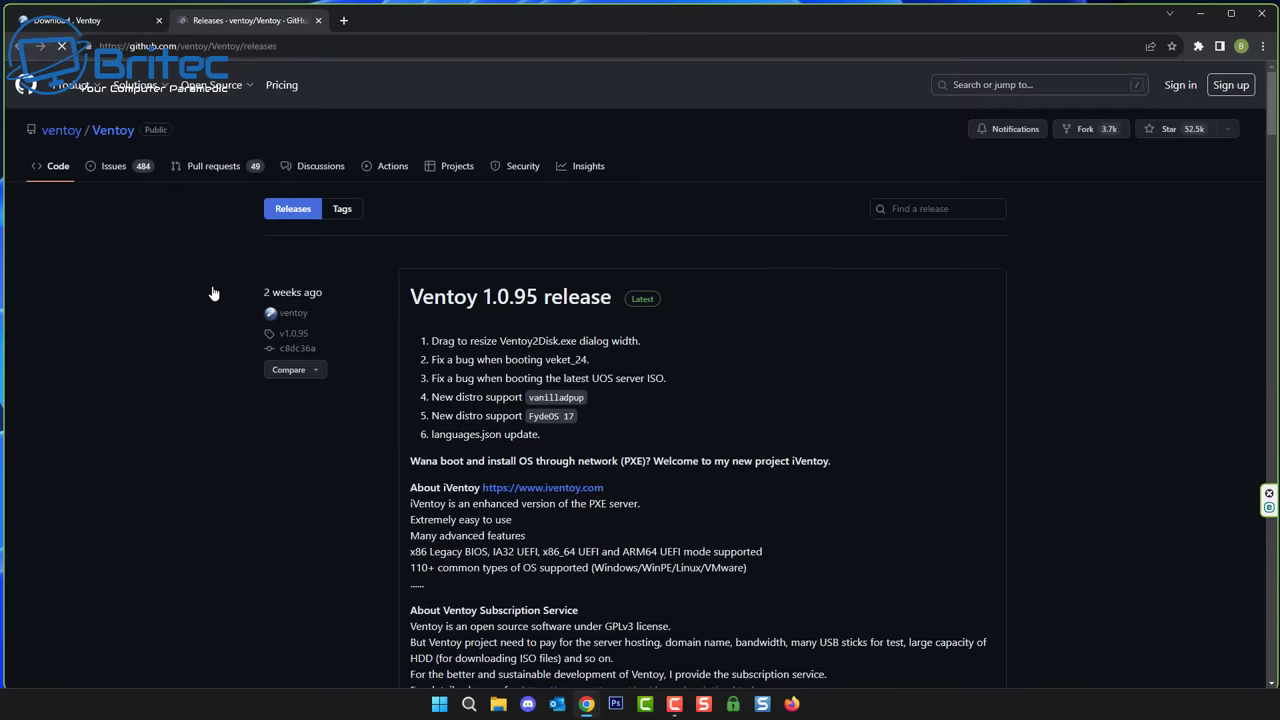
left_click(640, 300)
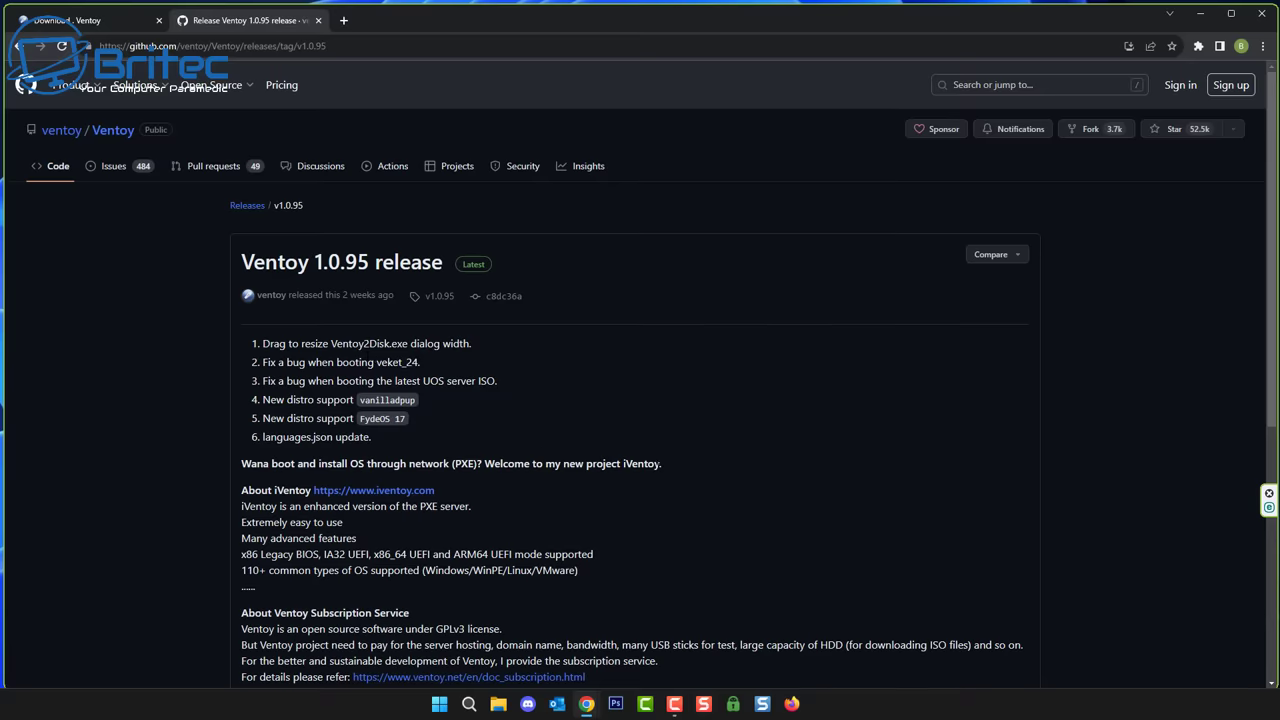
scroll(640, 400, "down", 5)
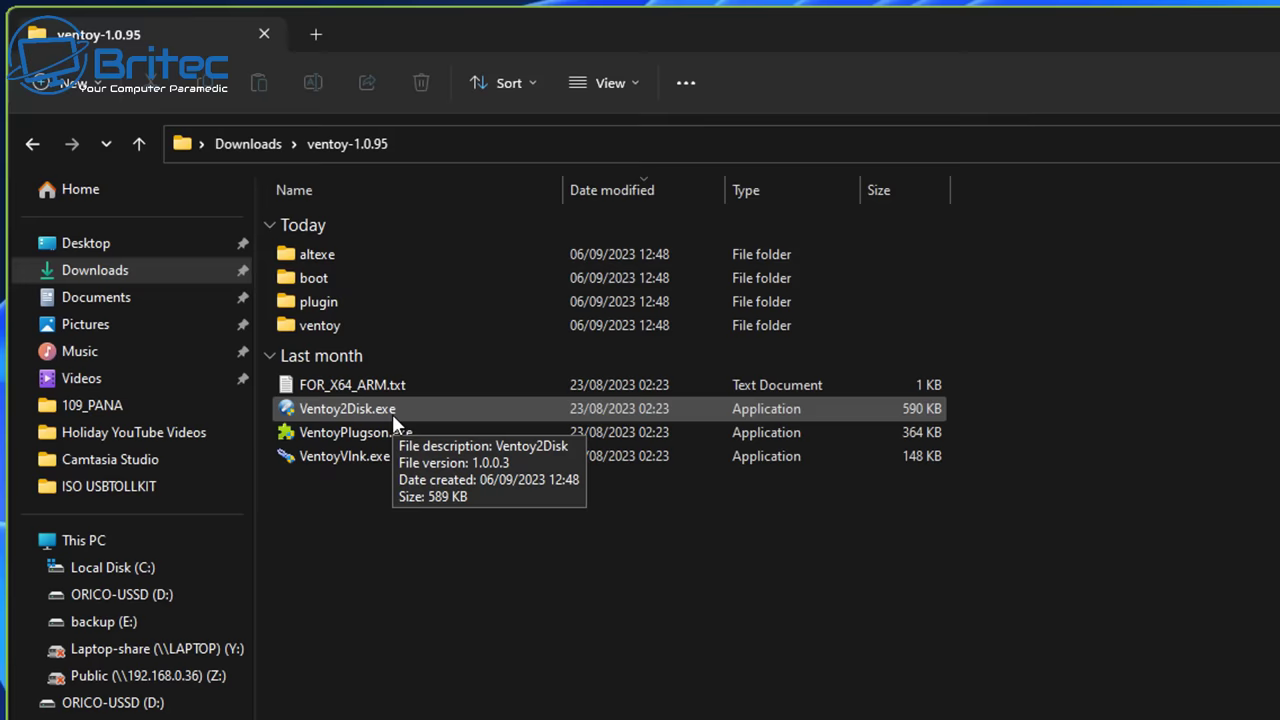
- Launch Ventoy2Disk.exe from the extracted ventoy-1.0.95 folder and move its window below the file list
left_click(392, 414)
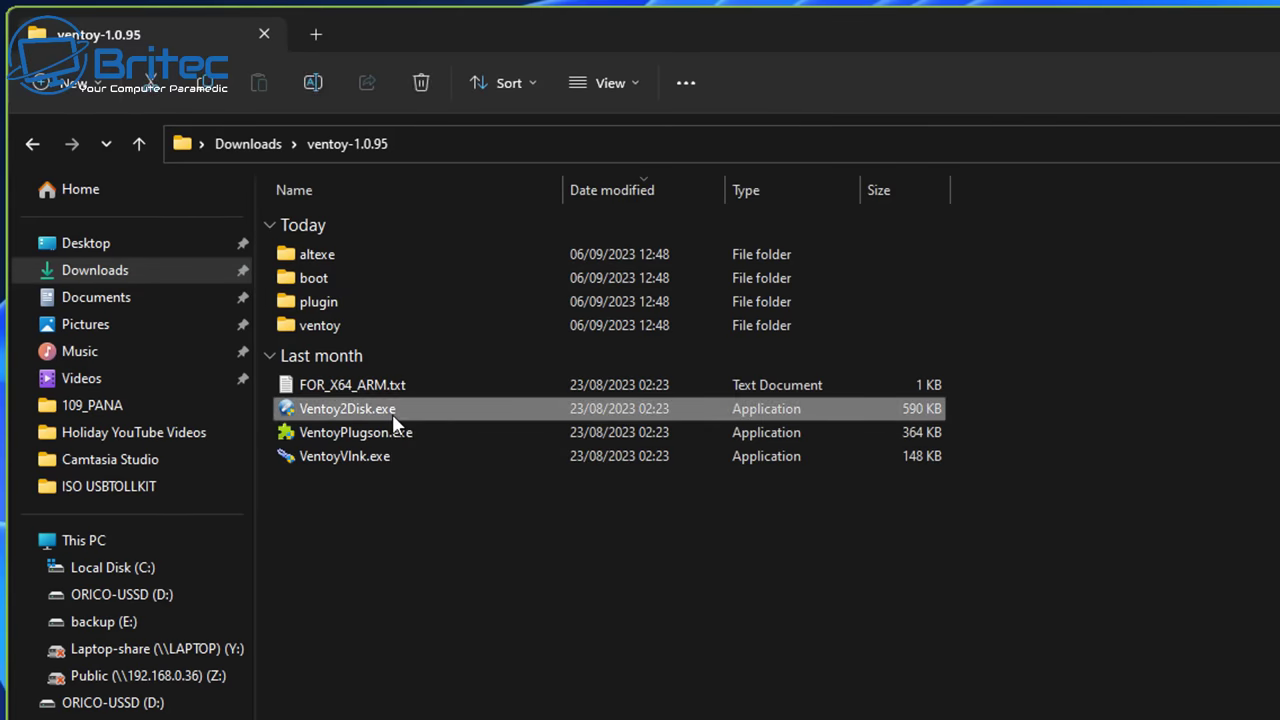
double_click(392, 414)
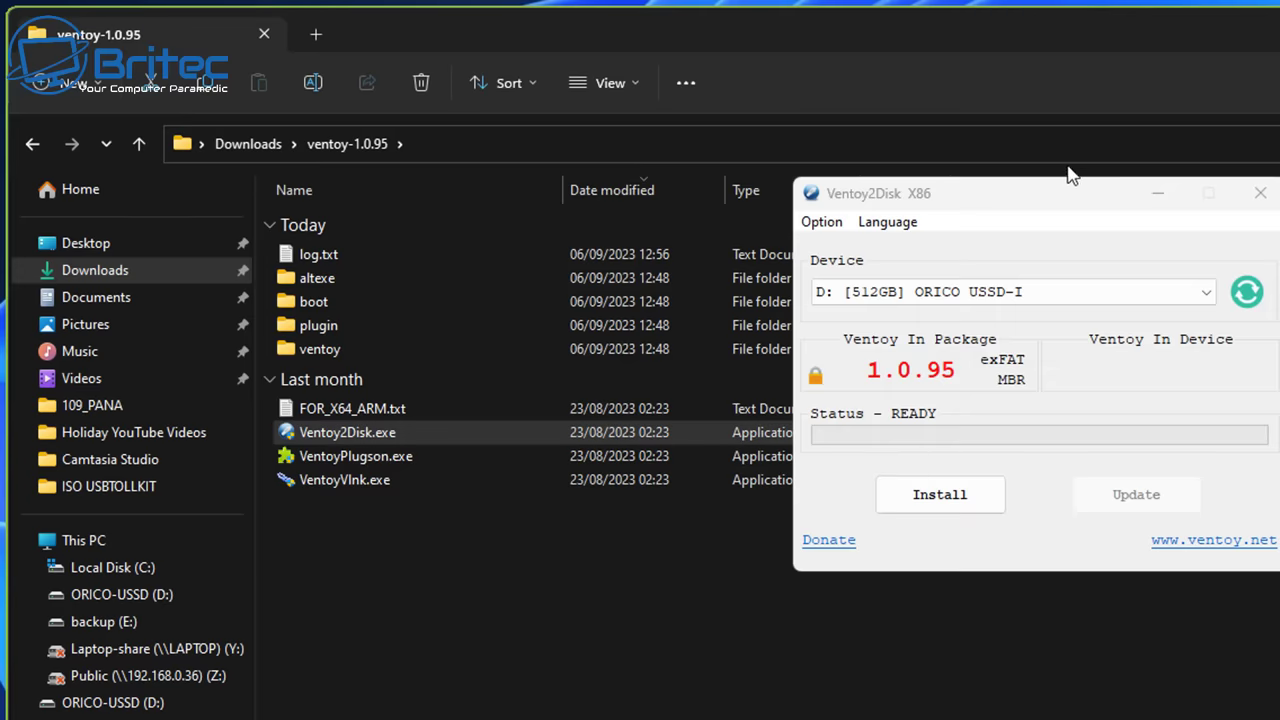
left_click_drag(918, 440, 671, 534)
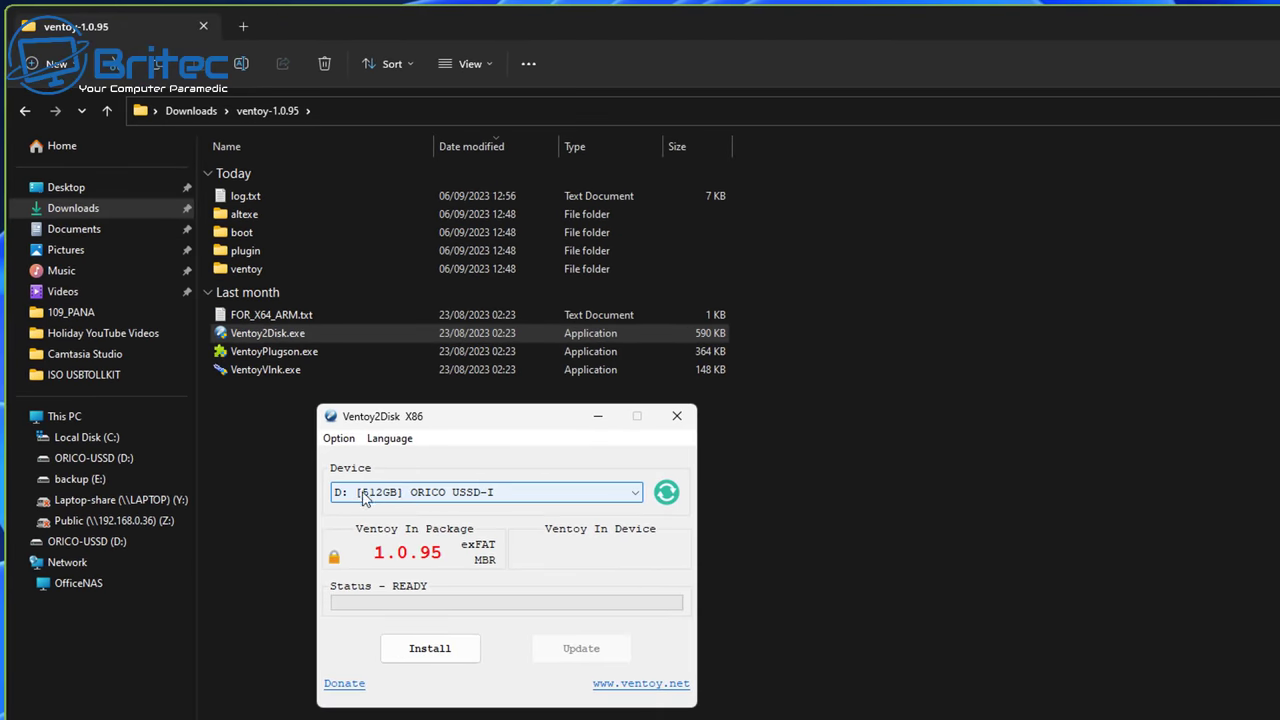
- Install Ventoy 1.0.95 on the 512GB ORICO USSD-I device (D:), accepting both format warnings and closing the completion notice
left_click(452, 650)
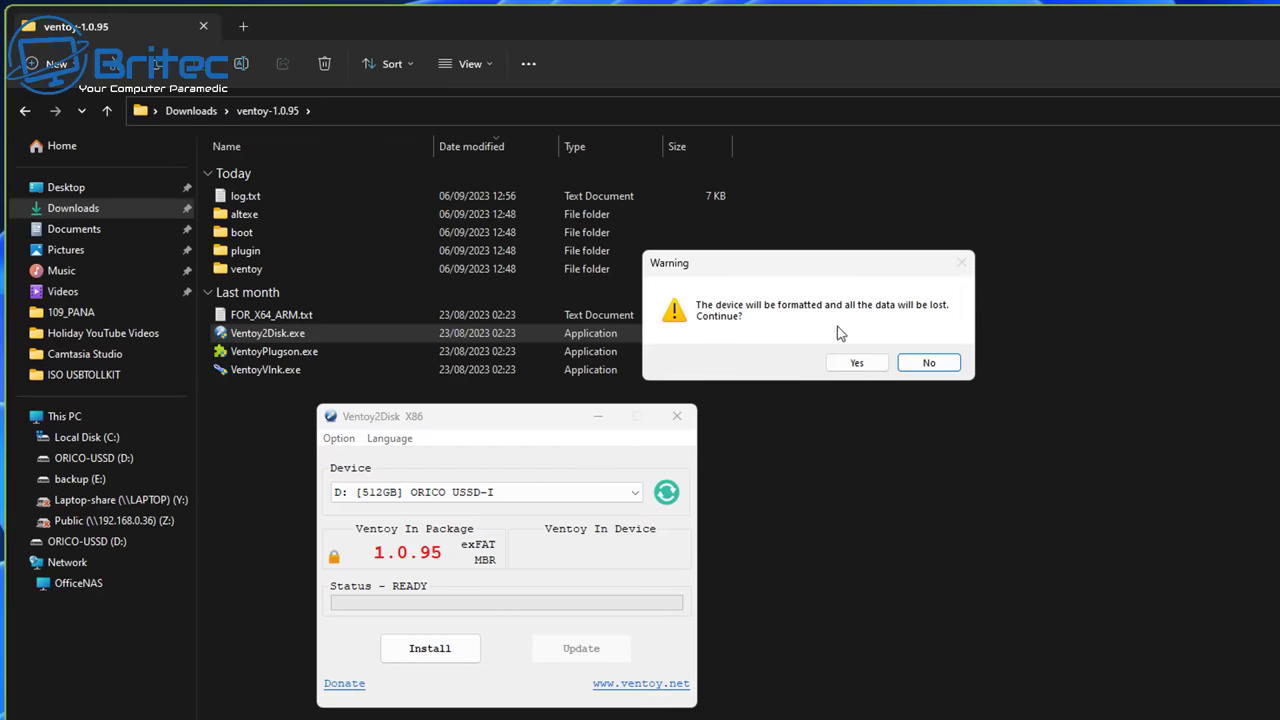
left_click(545, 700)
left_click(855, 363)
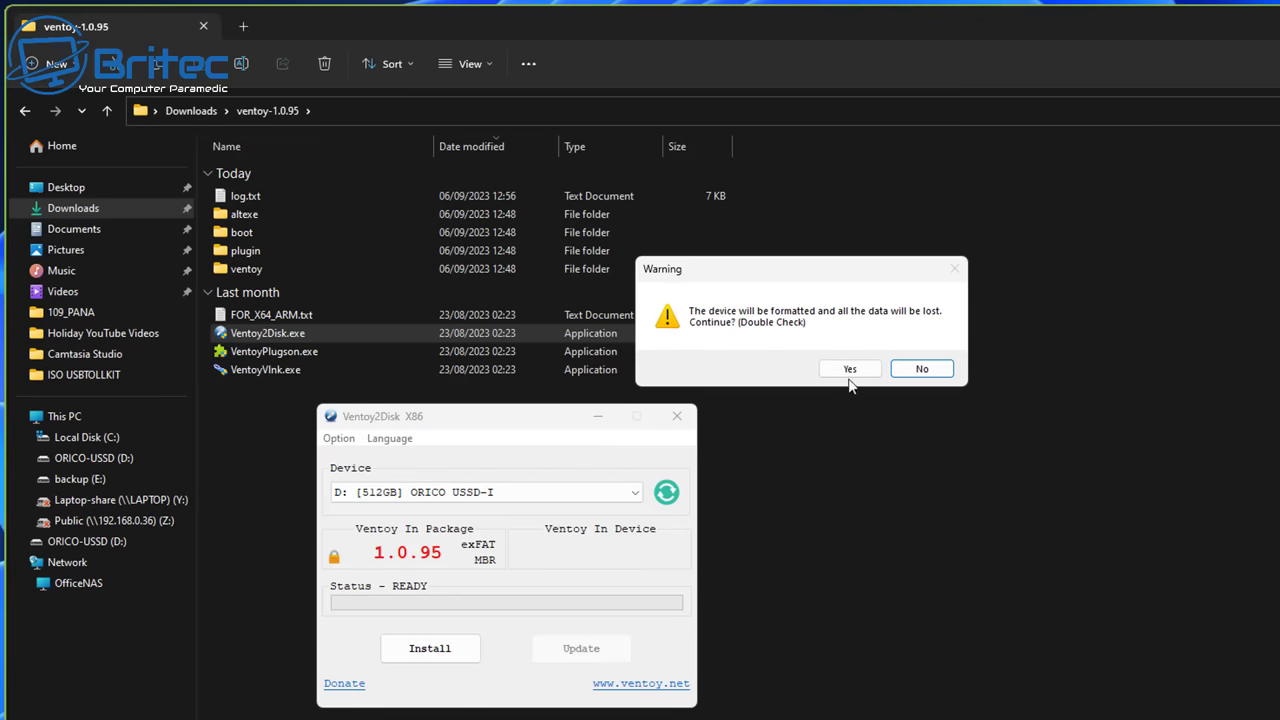
left_click(849, 369)
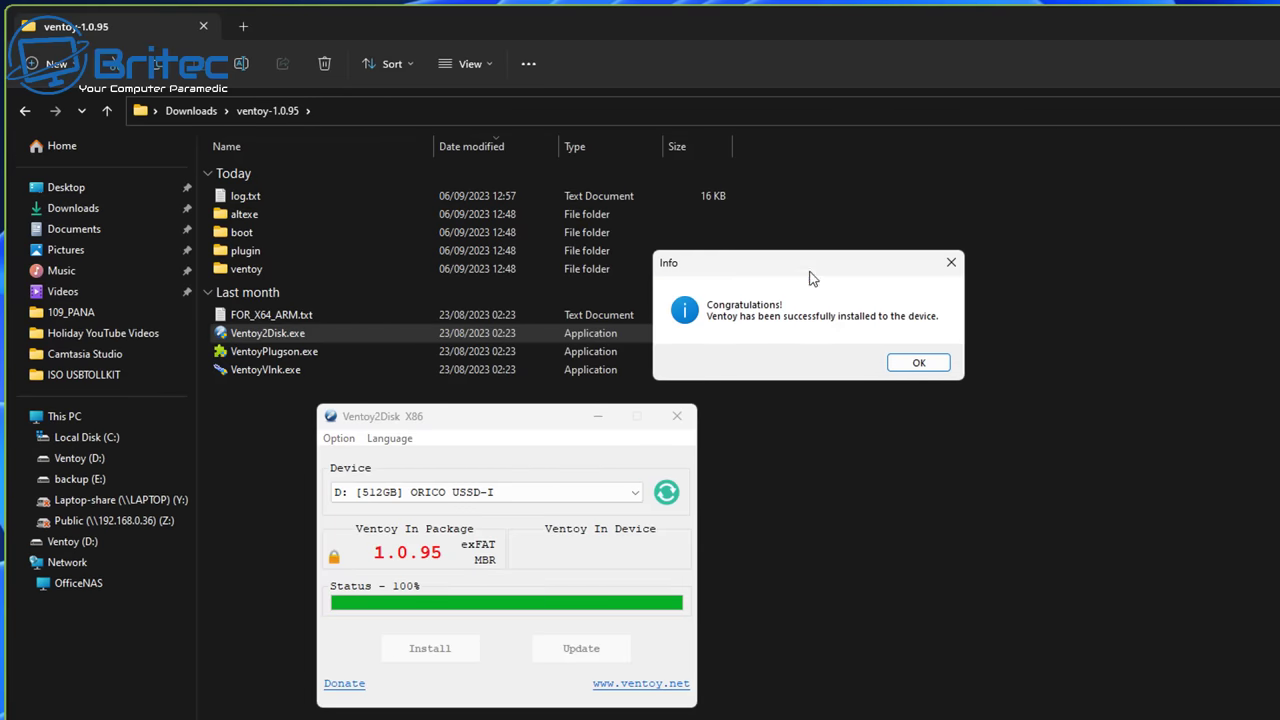
left_click_drag(607, 397, 510, 524)
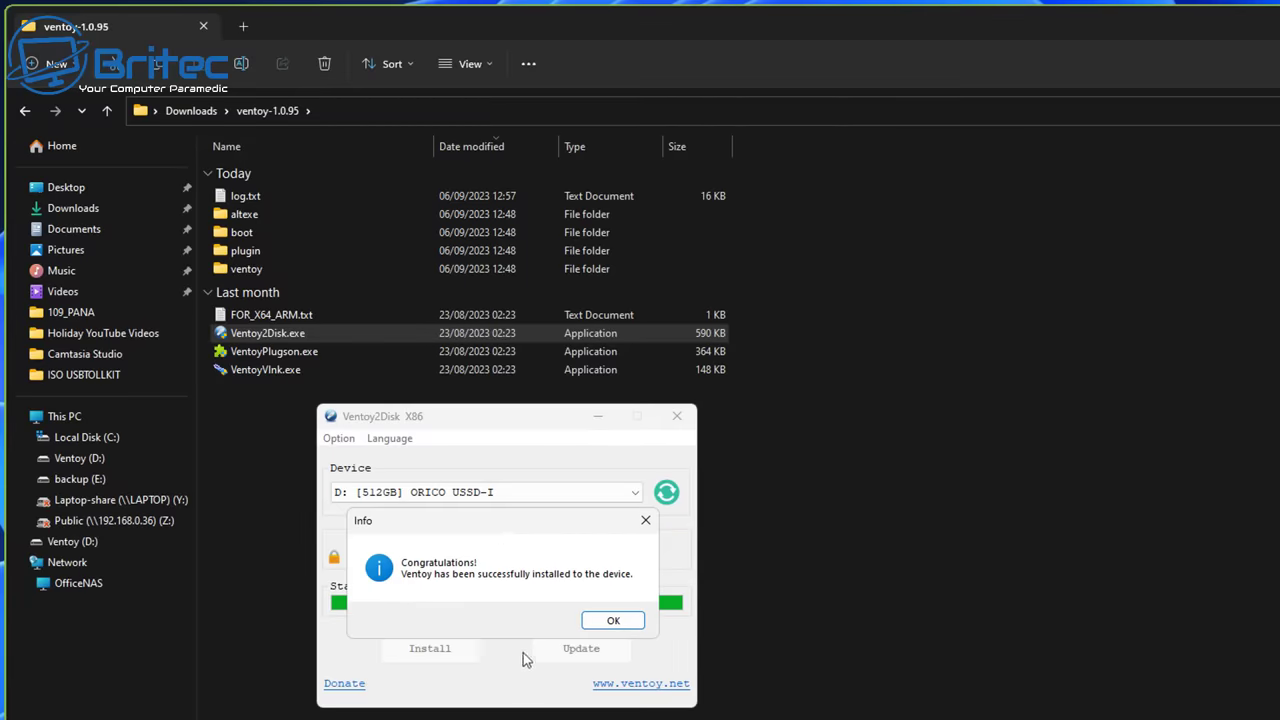
left_click(612, 622)
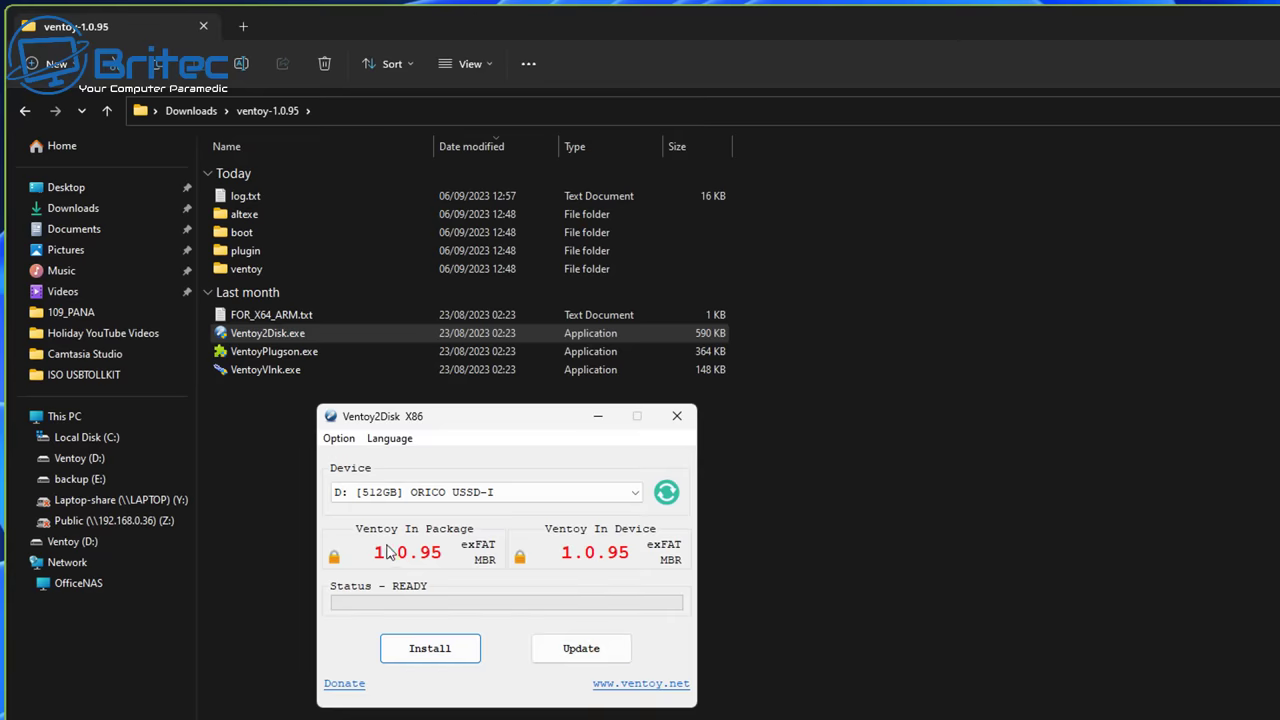
- Update Ventoy on the ORICO USSD-I device (D:), accepting the upgrade, and close Ventoy2Disk
left_click(555, 652)
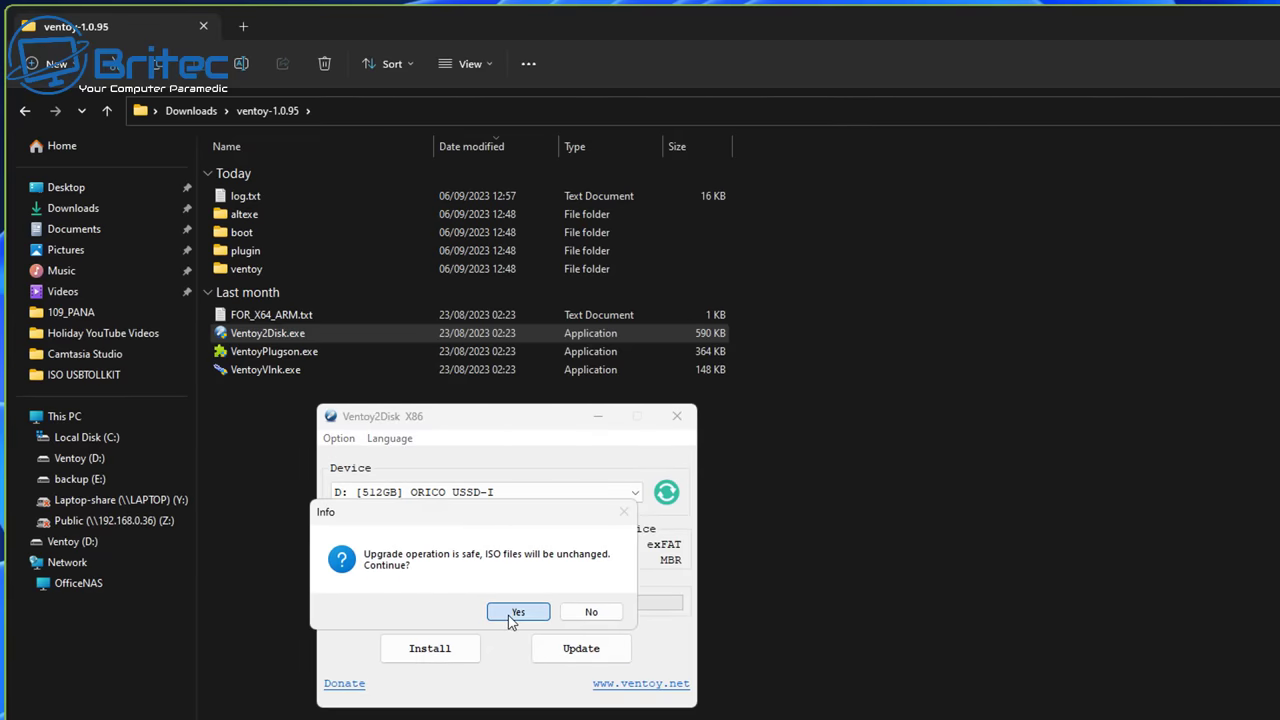
left_click(513, 611)
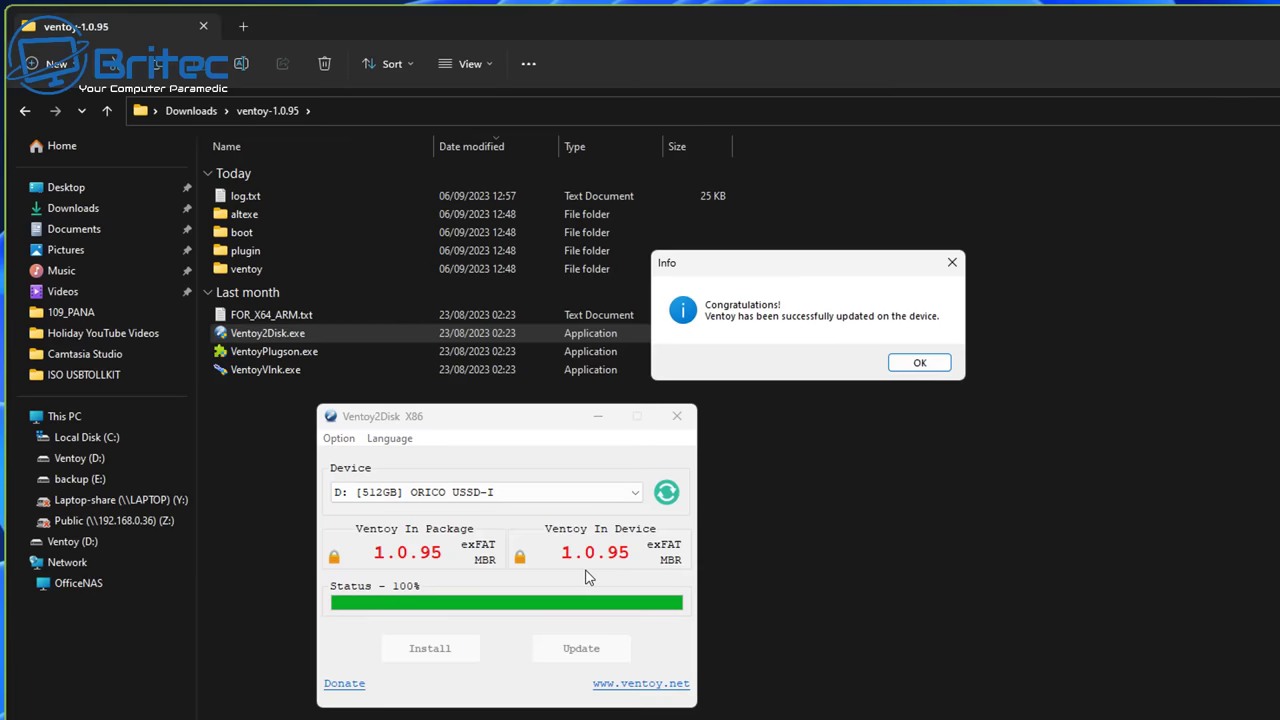
left_click(918, 362)
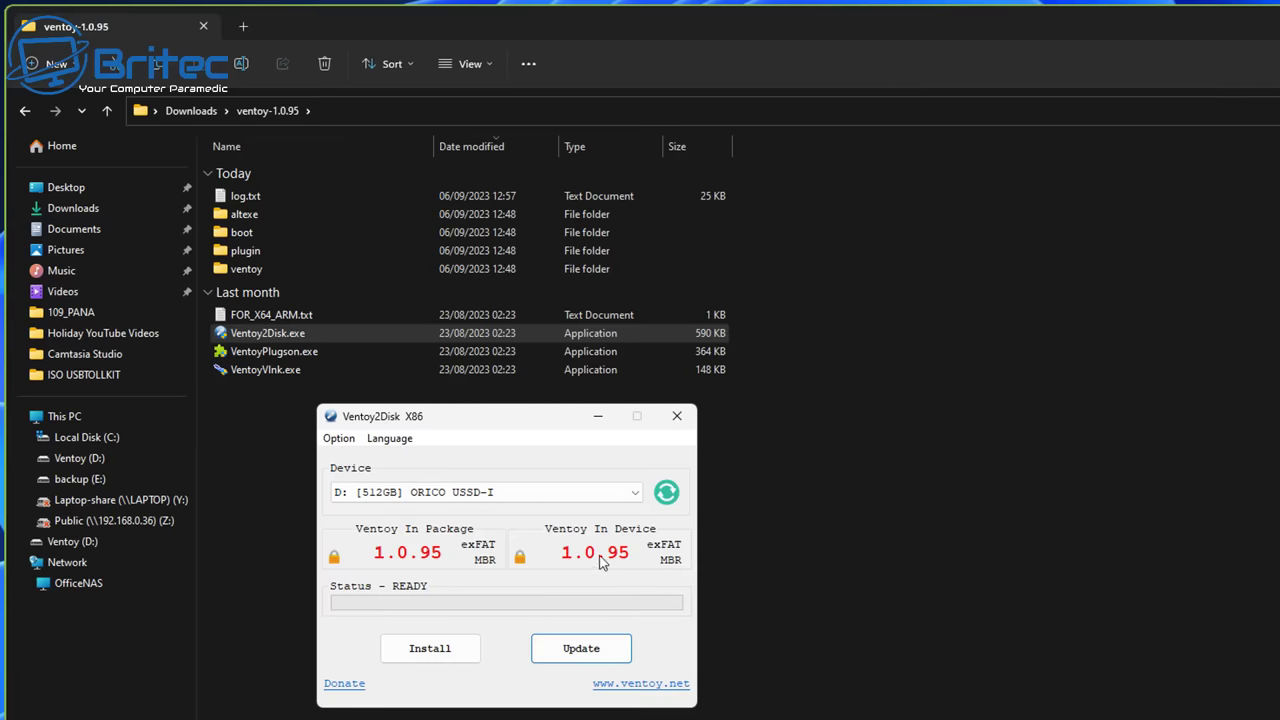
left_click(676, 418)
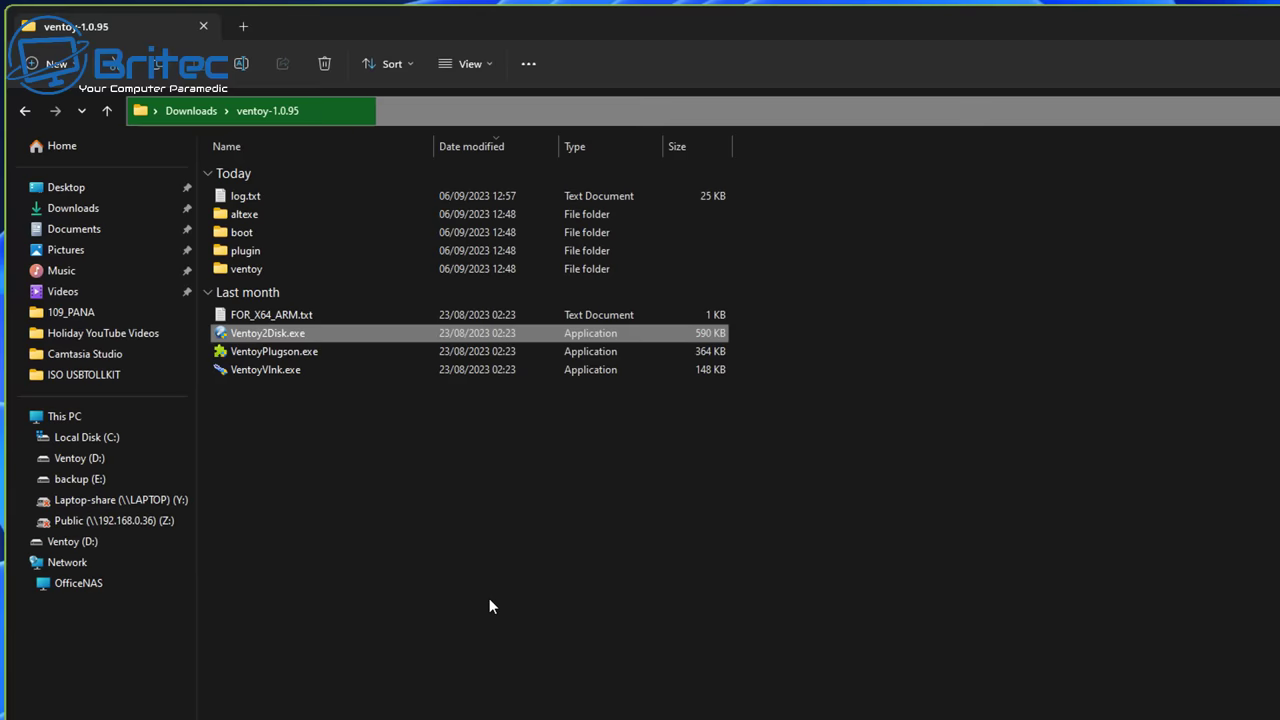
- Open the Ventoy (D:) drive from This PC
left_click(82, 420)
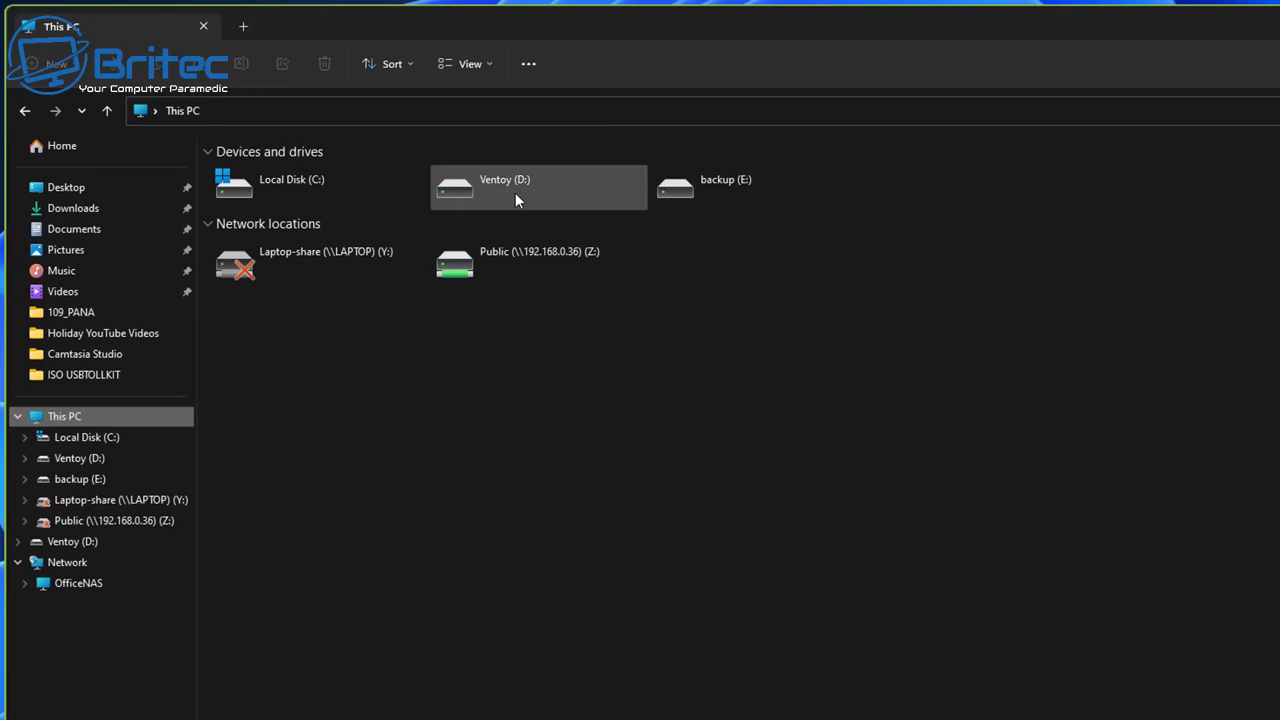
mouse_move(515, 192)
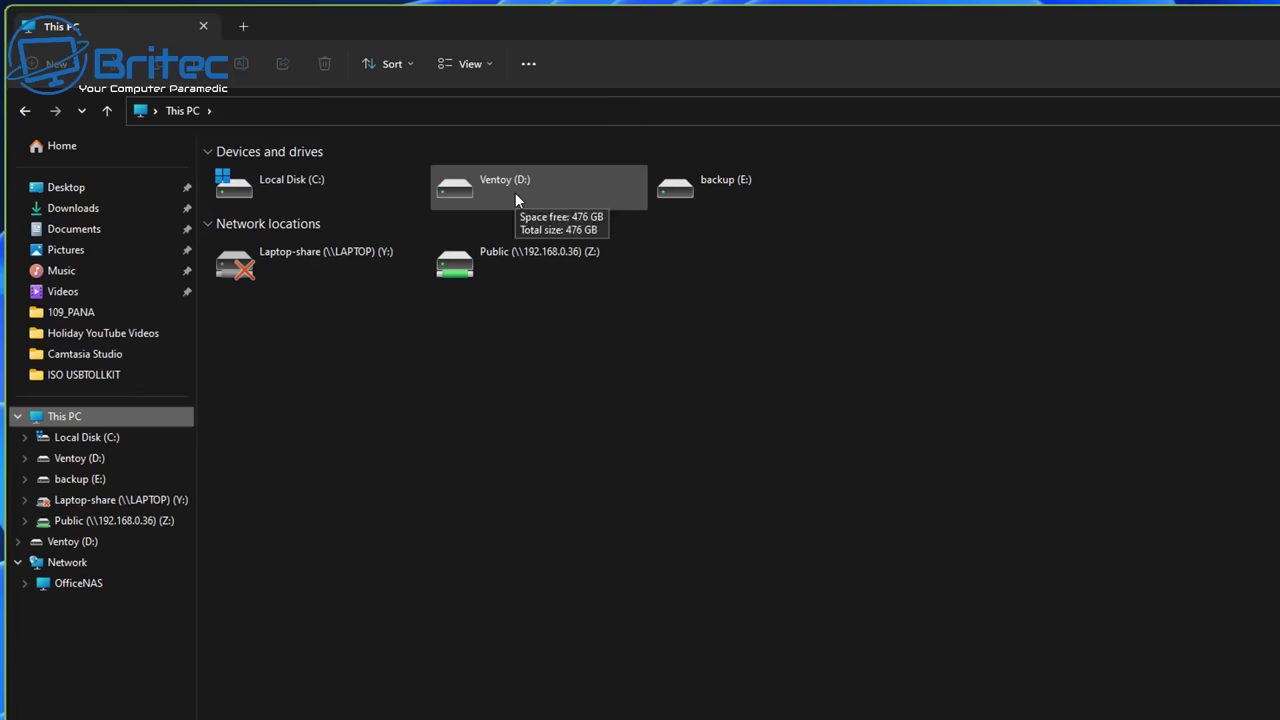
double_click(515, 195)
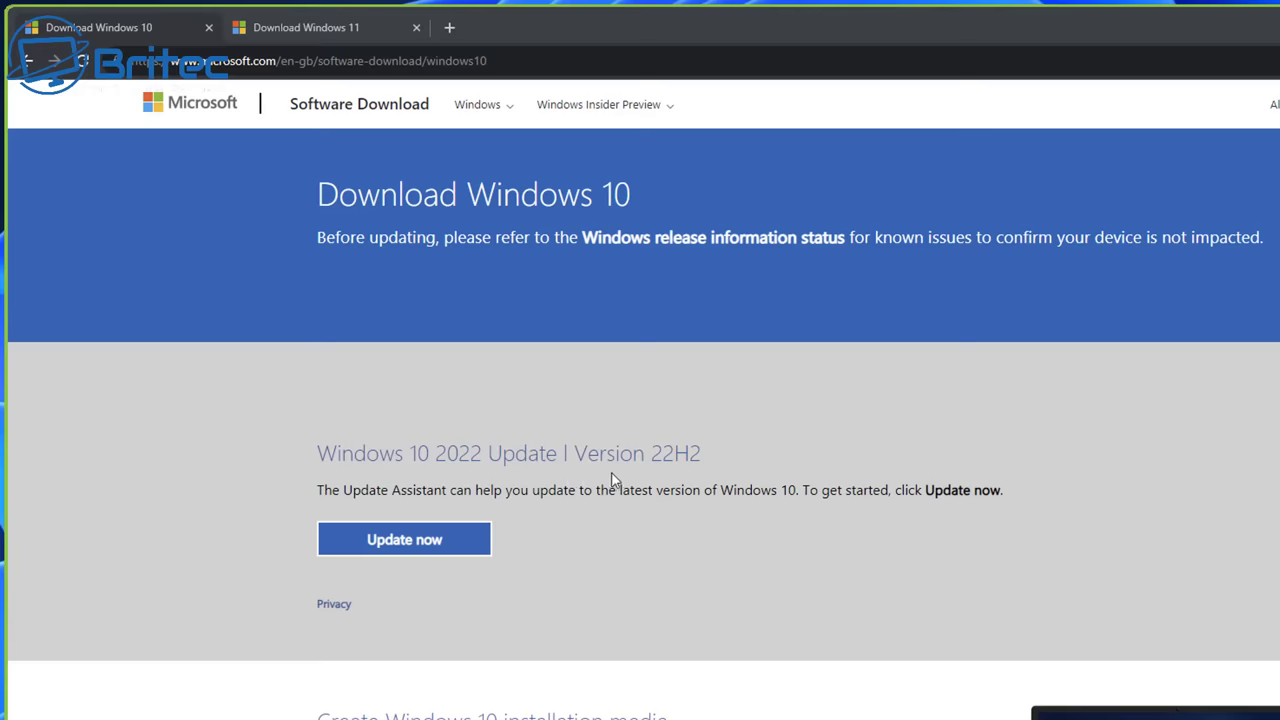
- View Microsoft's Download Windows 11 page and return to the Download Windows 10 page
left_click(333, 30)
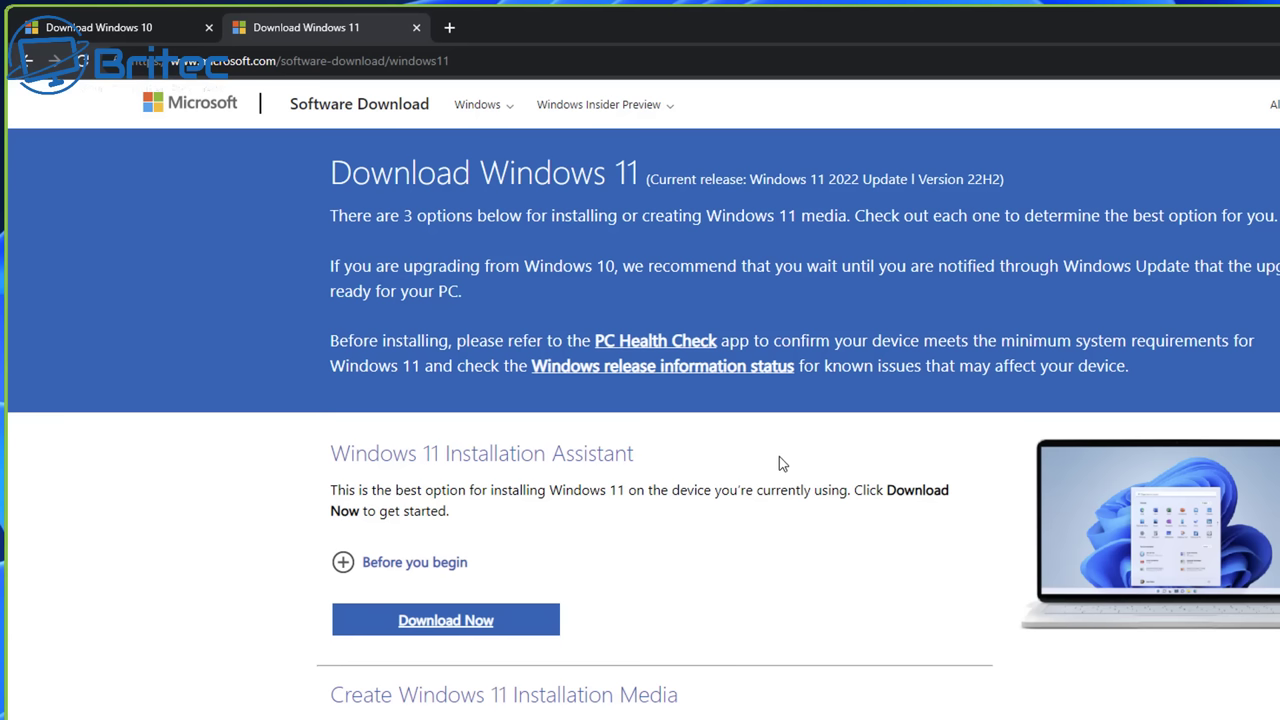
left_click(116, 30)
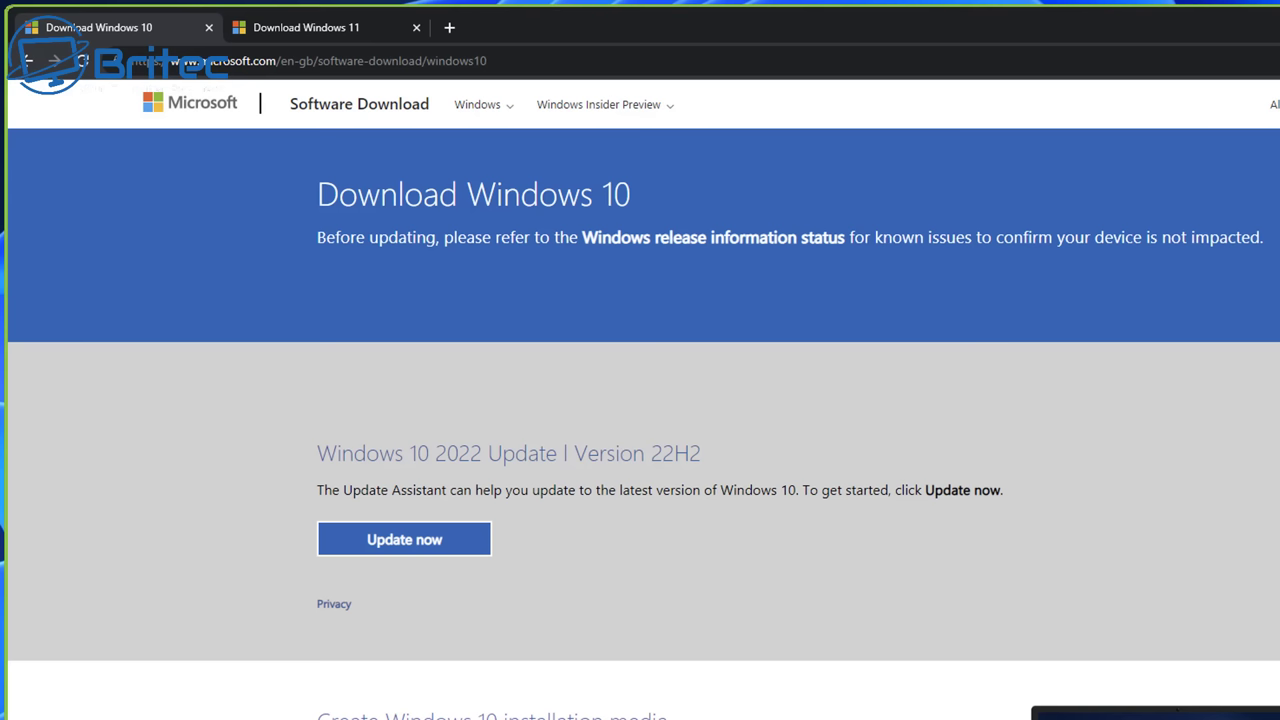
- Request the Windows 11 (multi-edition ISO for x64 devices) image on the Download Windows 11 page and choose English International as the product language
scroll(1245, 374, "down", 4)
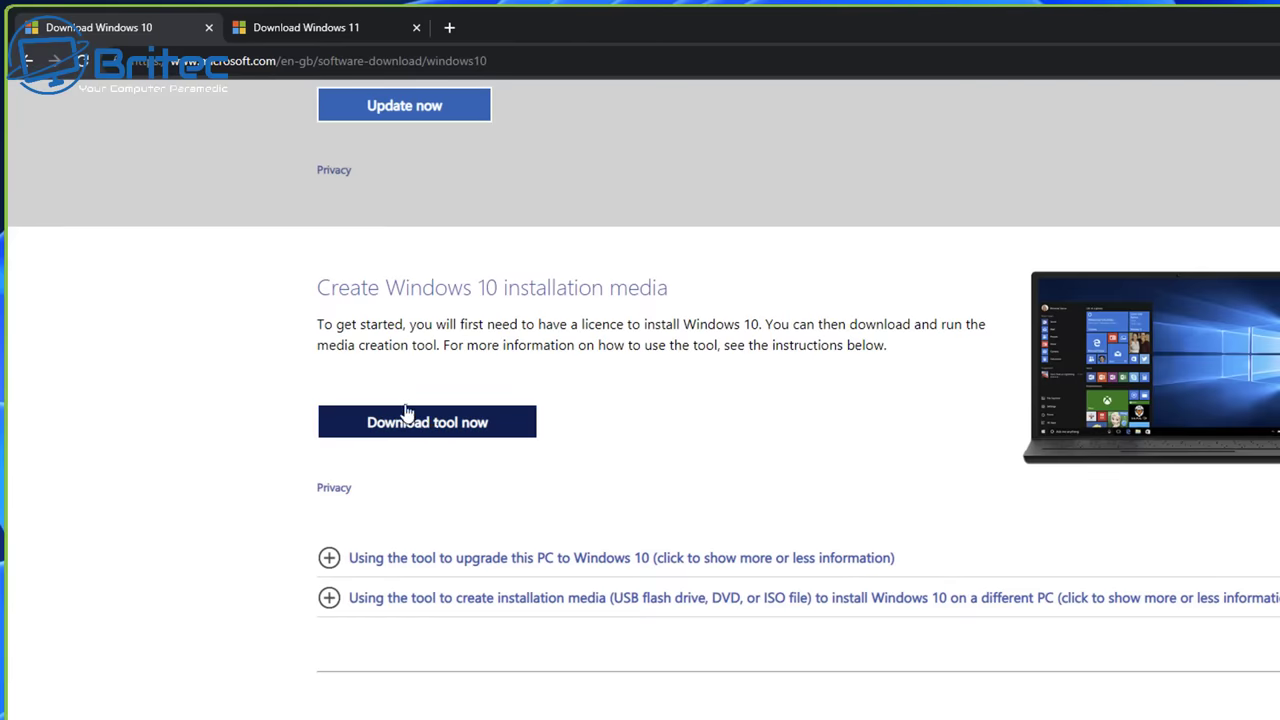
left_click(354, 27)
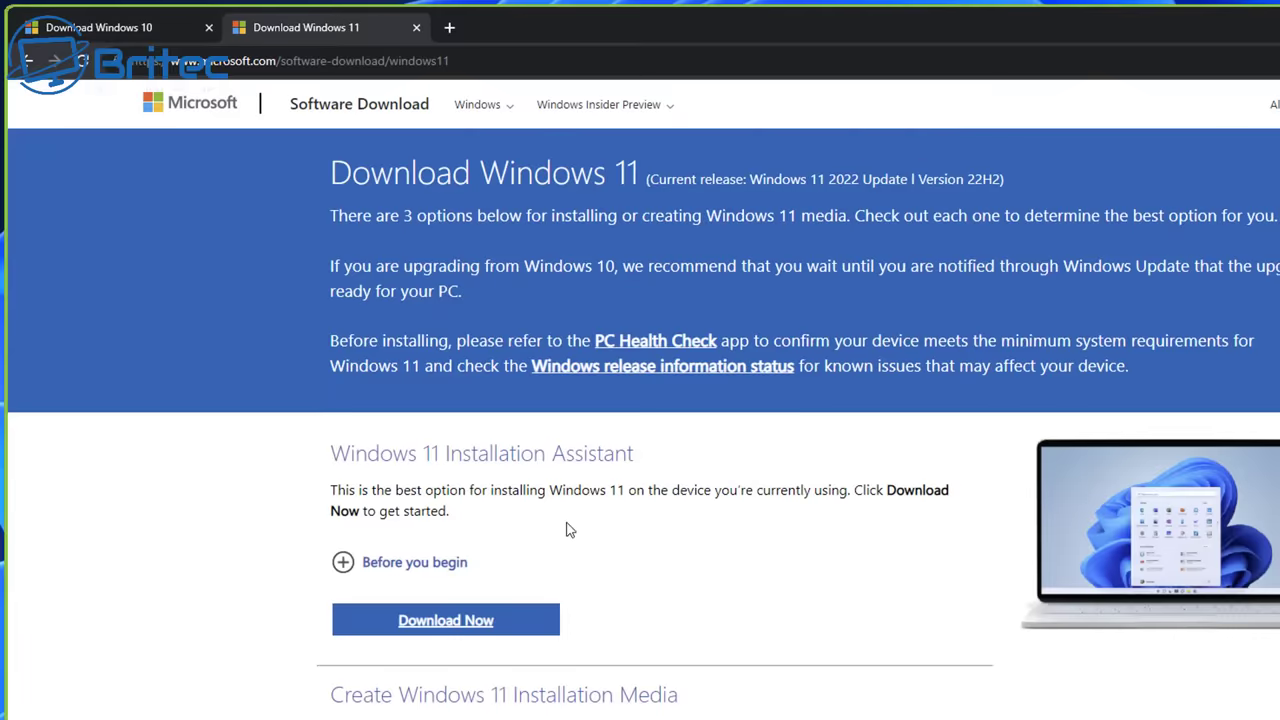
scroll(566, 529, "down", 3)
scroll(560, 548, "down", 4)
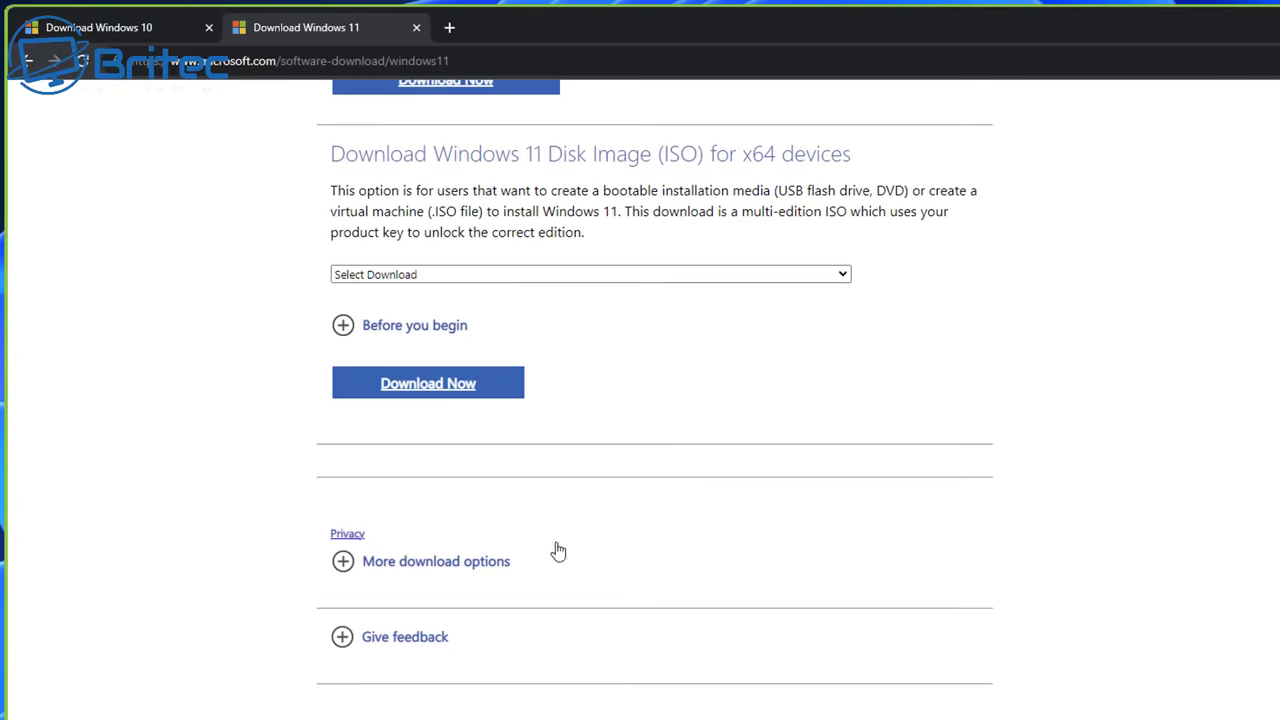
left_click(527, 279)
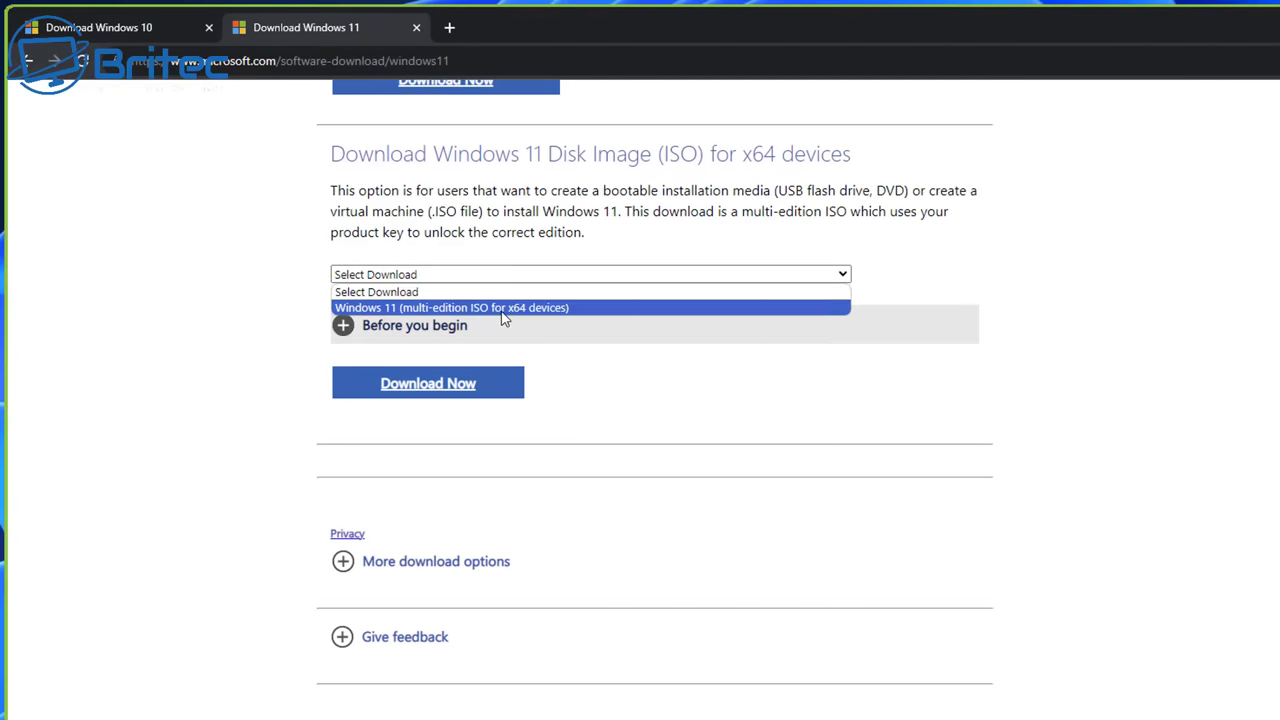
left_click(503, 308)
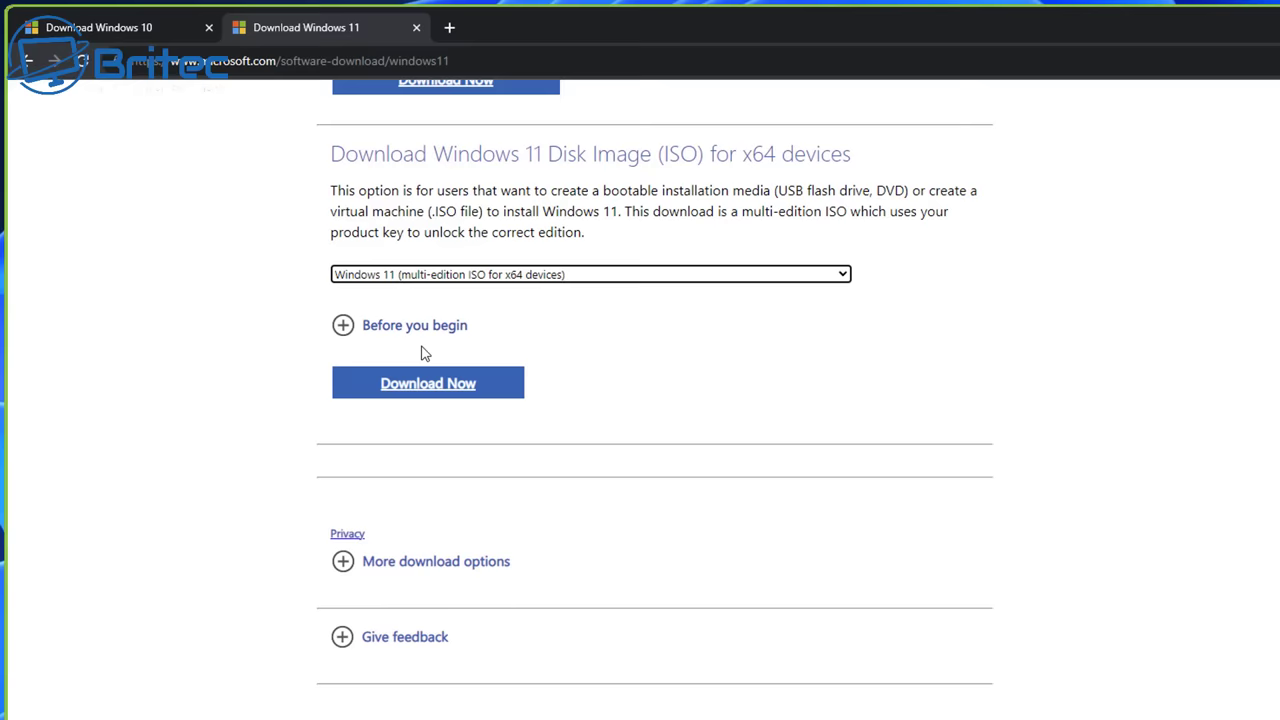
left_click(424, 388)
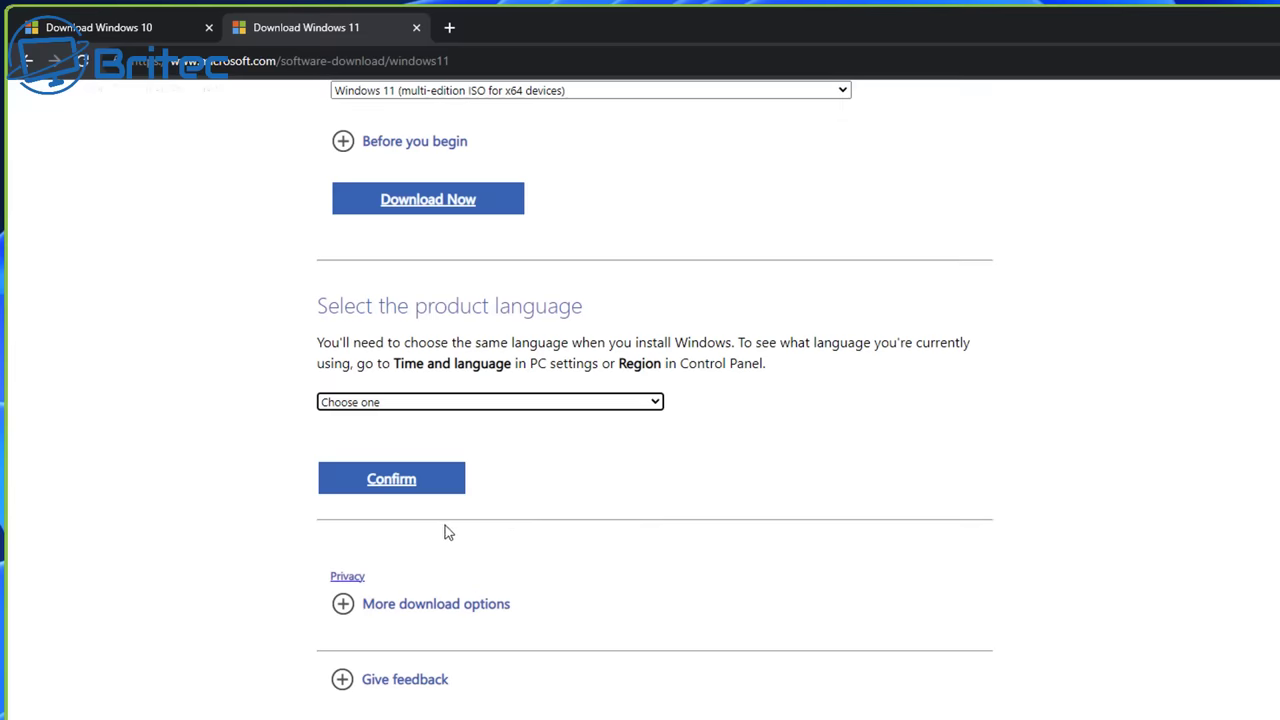
left_click(491, 403)
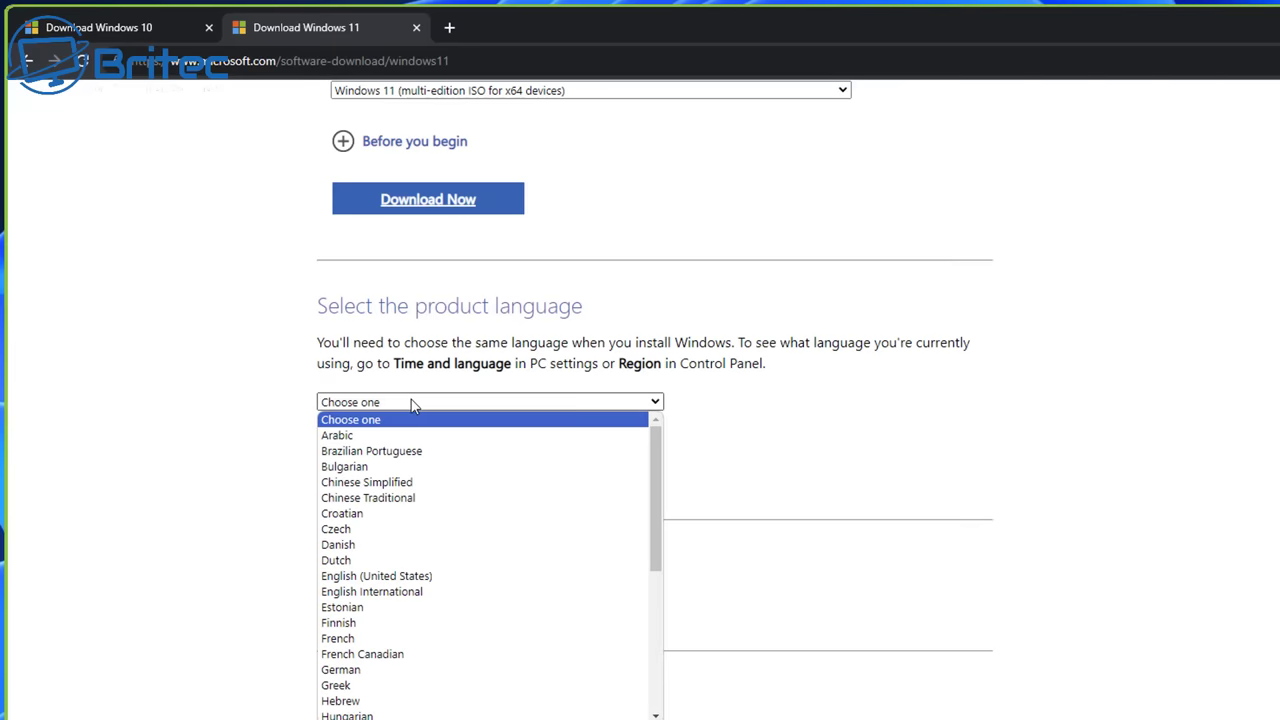
left_click(381, 594)
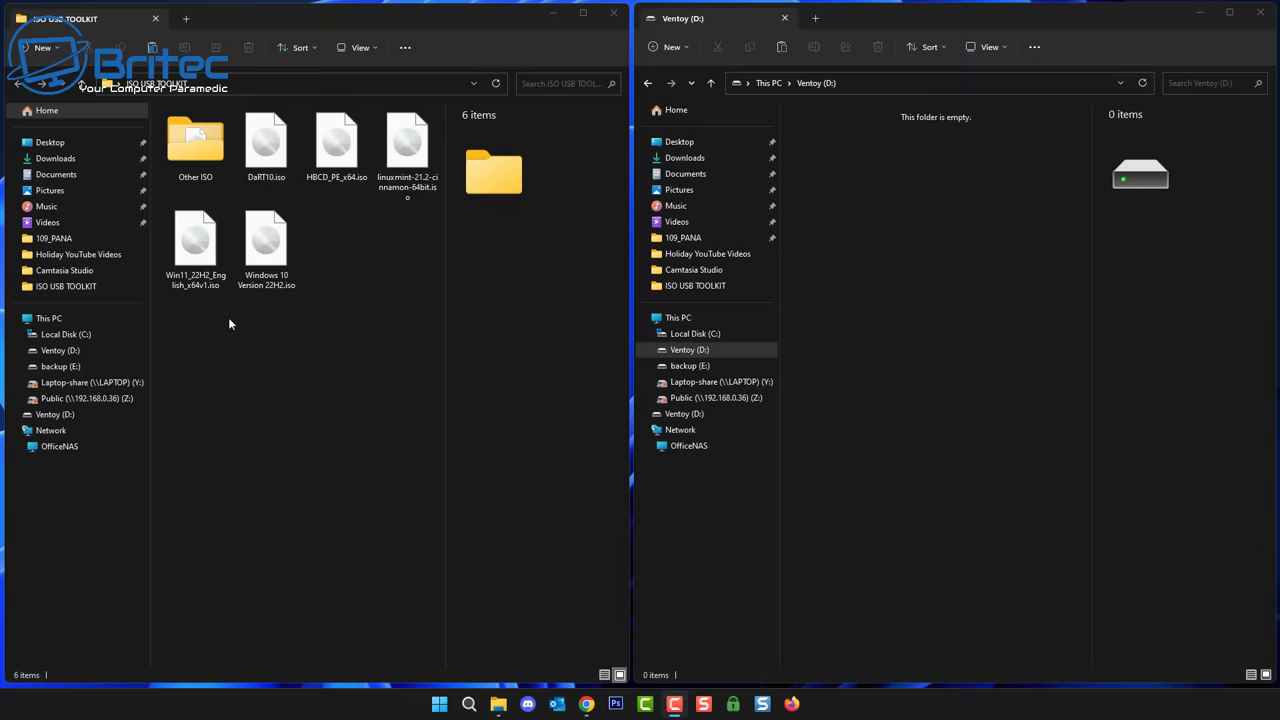
- Copy the Windows 10, Windows 11, Linux Mint, HBCD_PE_x64 and DaRT10 ISO files from the ISO USB TOOLKIT folder to the Ventoy (D:) drive
left_click(266, 259)
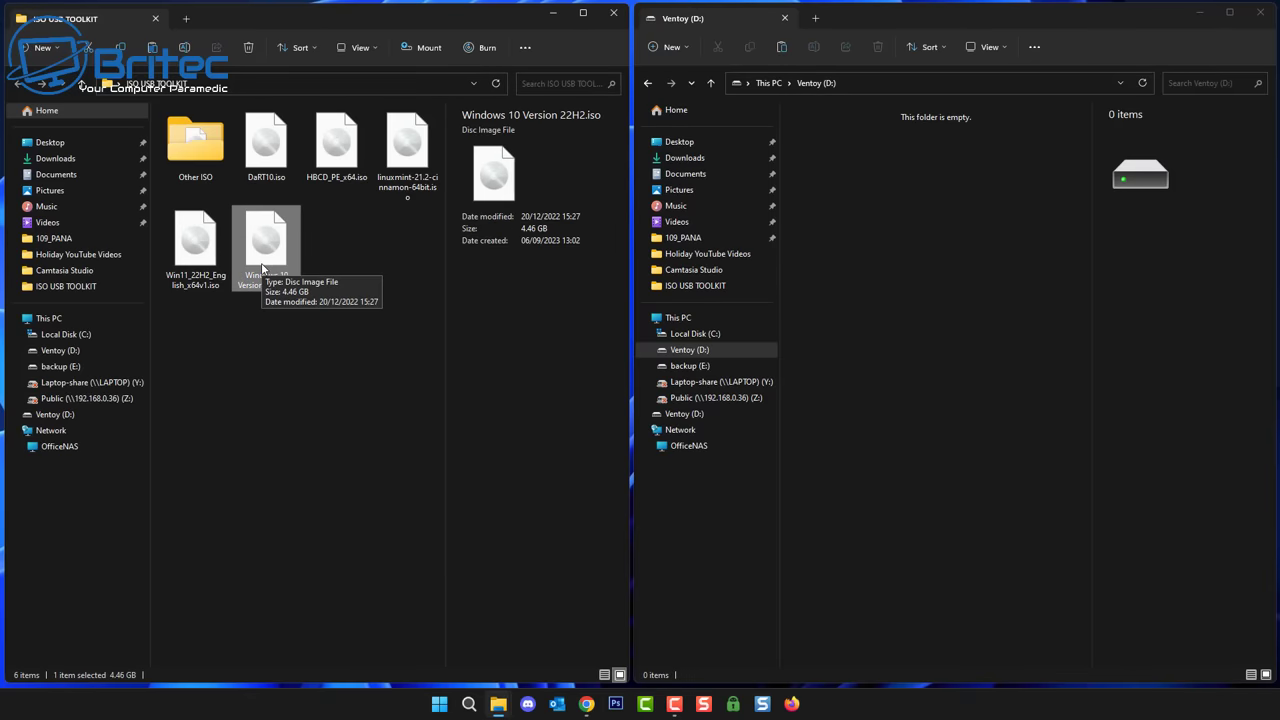
left_click(193, 265, "ctrl")
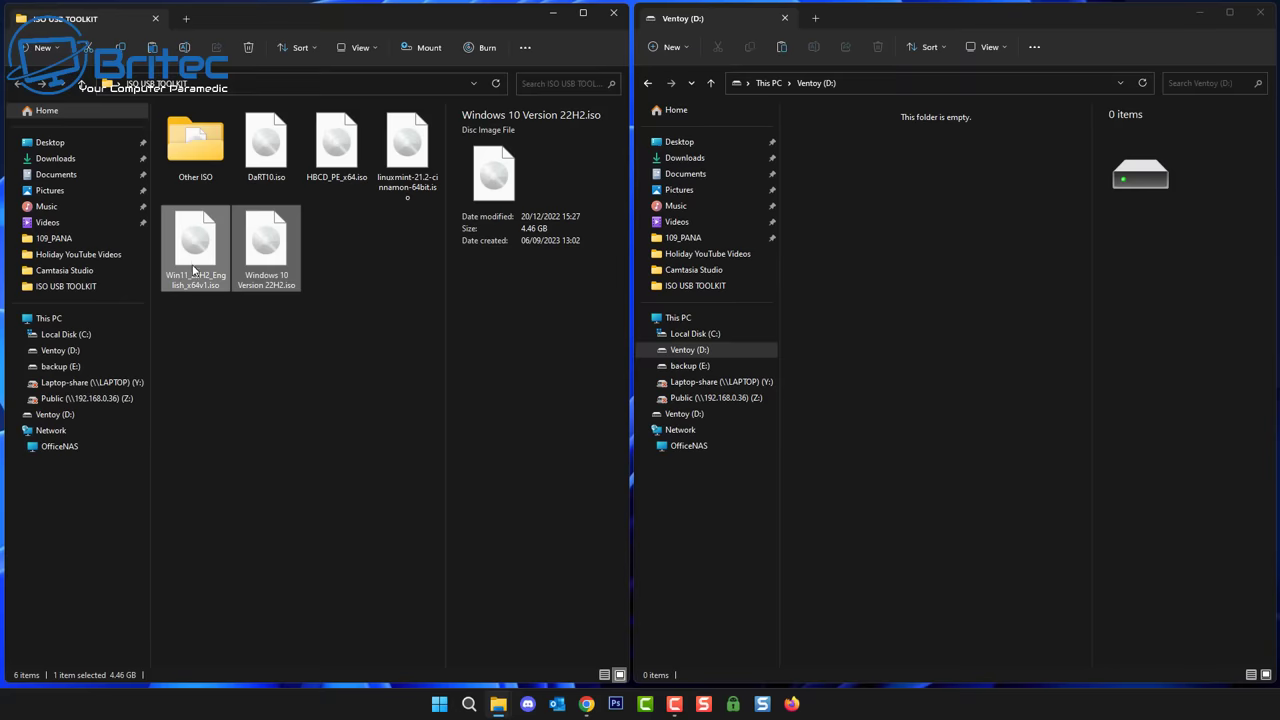
left_click(407, 150, "ctrl")
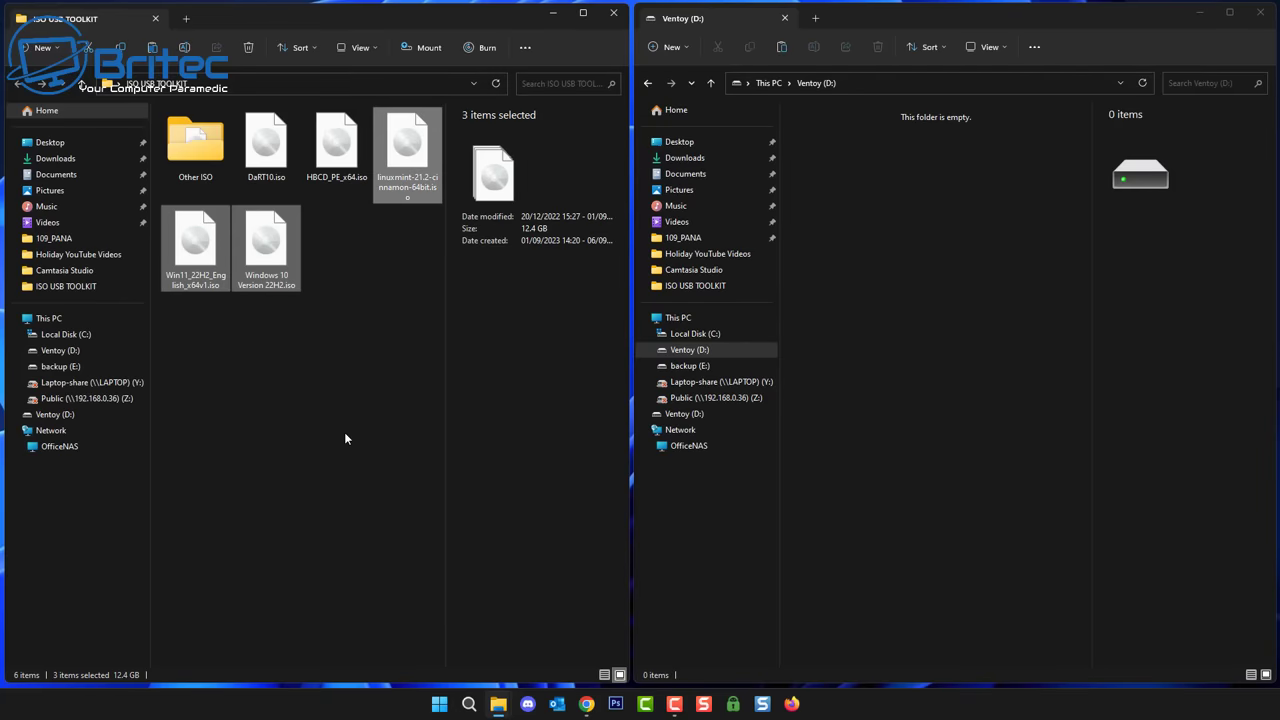
left_click(338, 150, "ctrl")
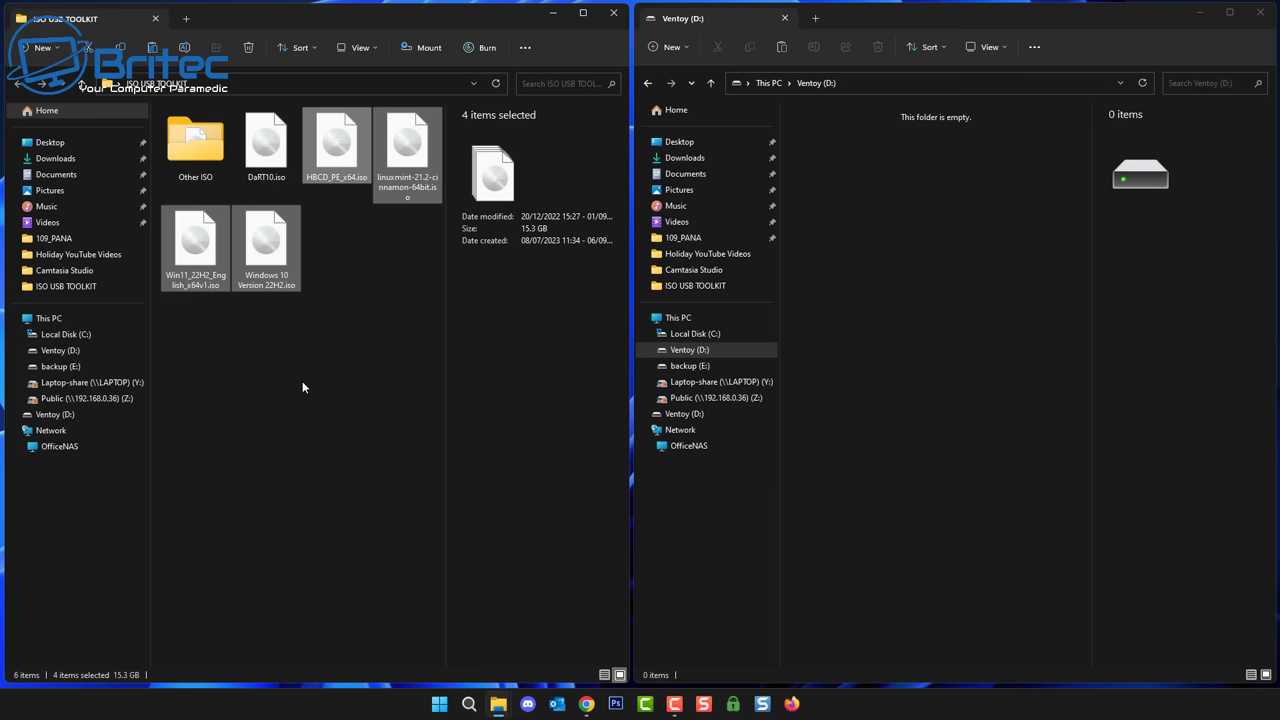
left_click(266, 145, "ctrl")
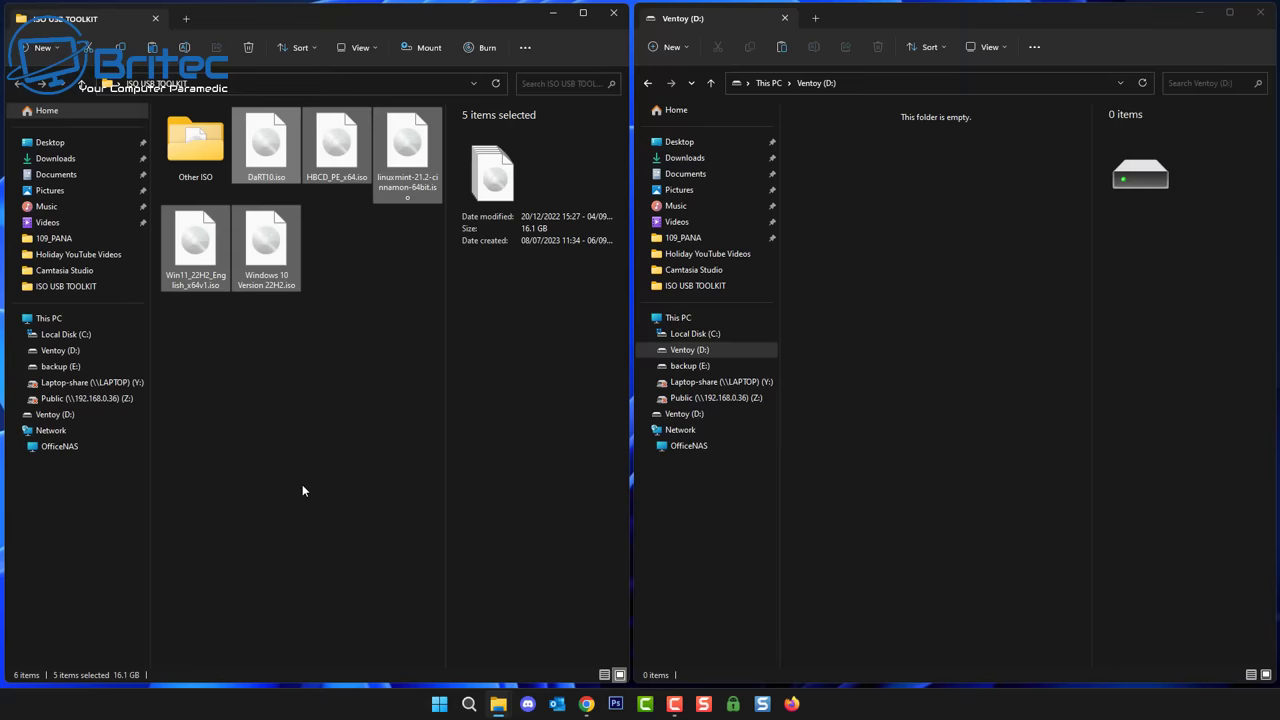
right_click(334, 153)
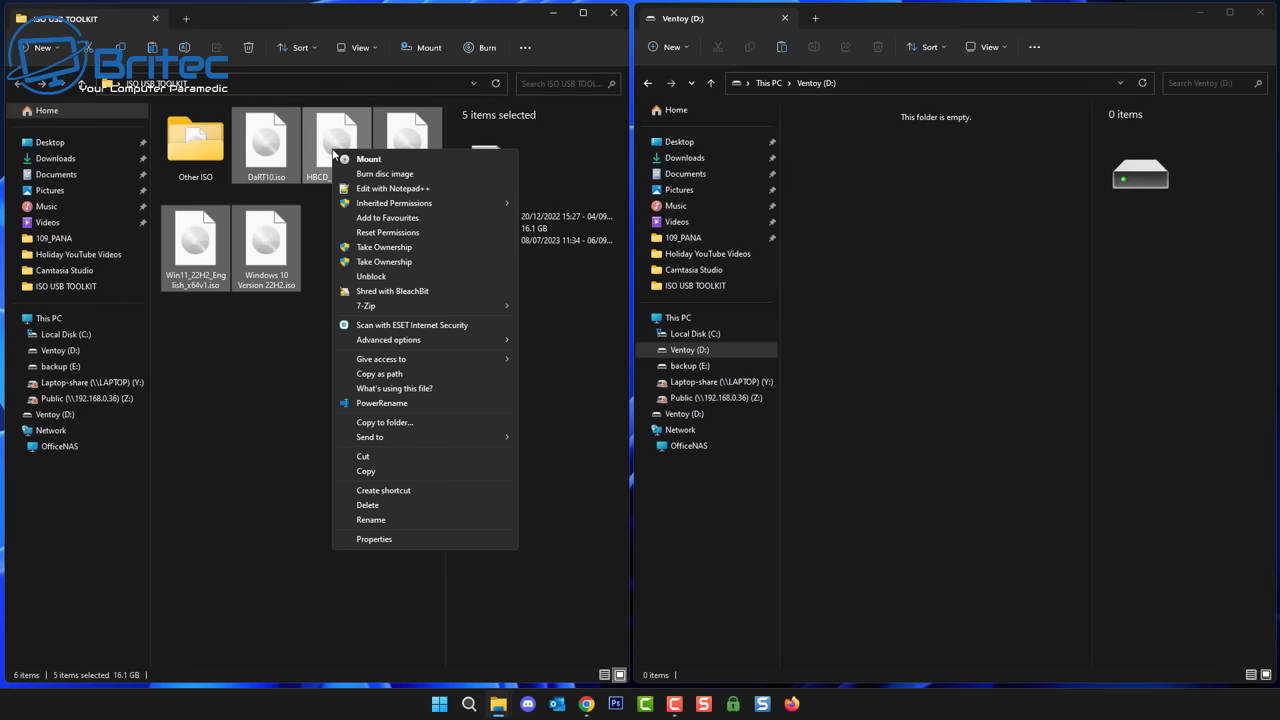
left_click(366, 472)
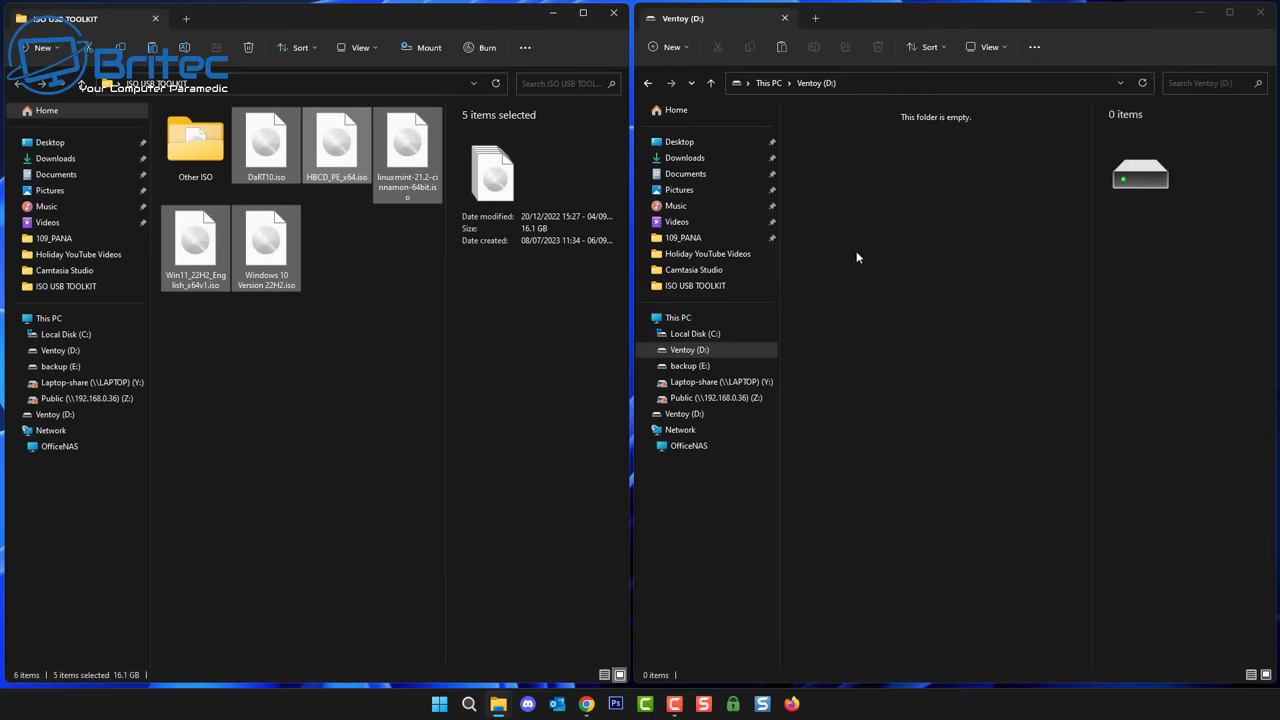
right_click(869, 179)
left_click(914, 277)
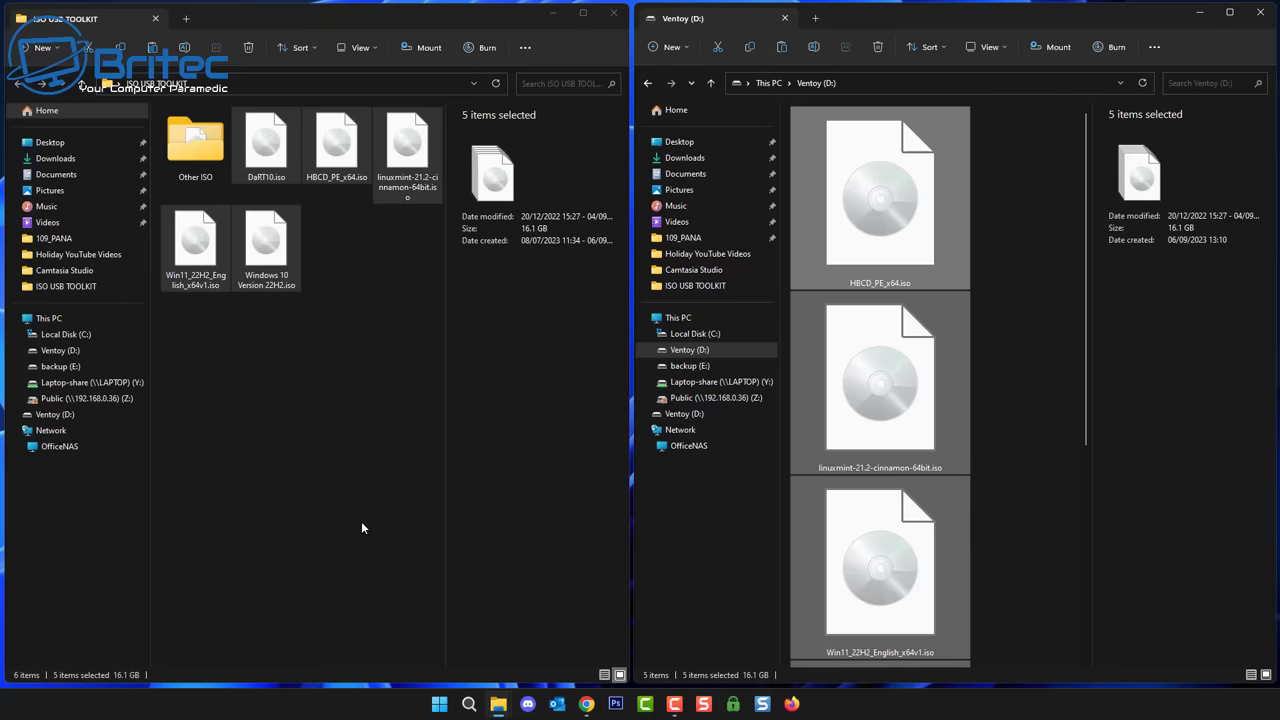
- Show the files on the Ventoy (D:) drive as large icons and clear the file selection
left_click(988, 47)
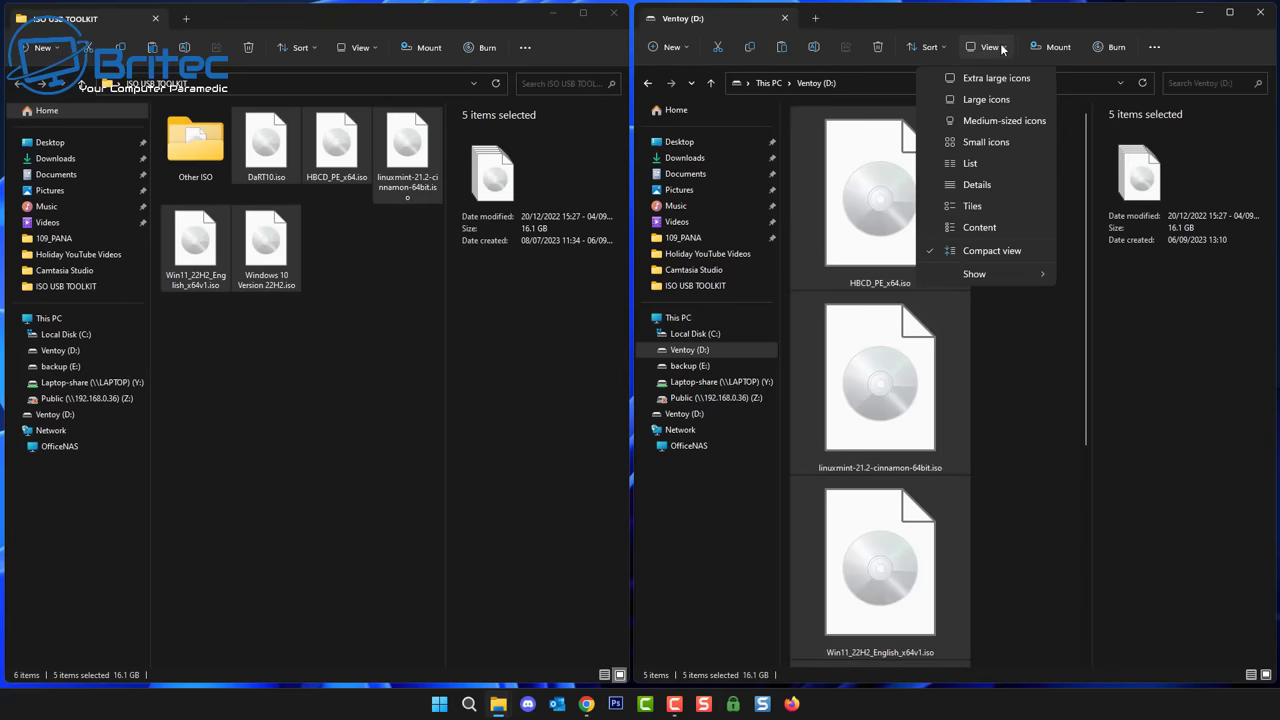
left_click(988, 99)
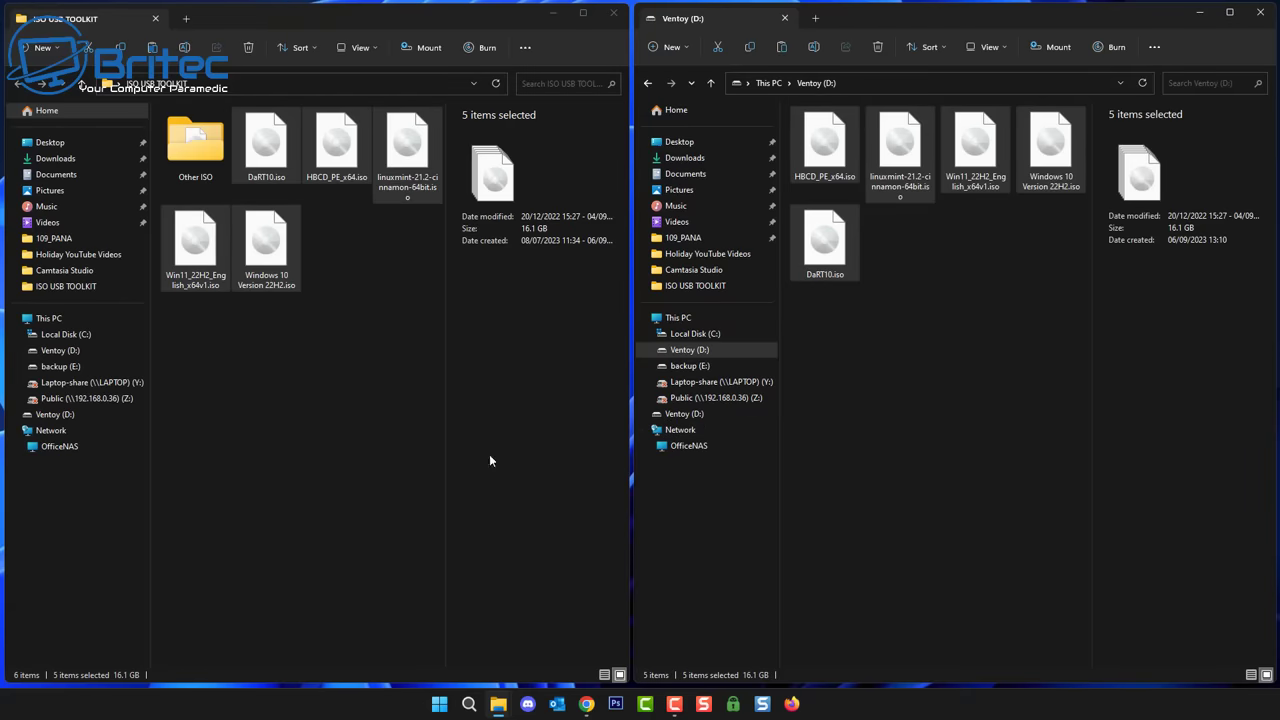
left_click(933, 345)
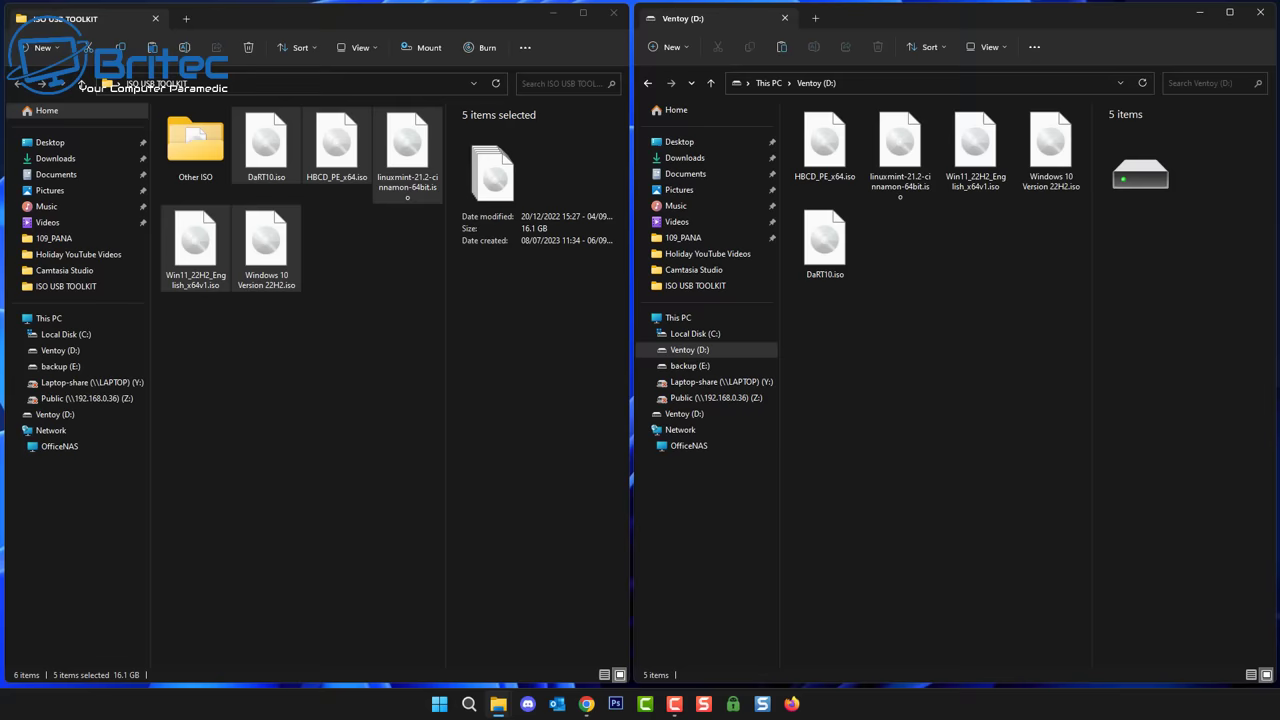
- Check the Ventoy (D:) drive's used and free space in This PC and reopen the drive
key("F10")
left_click(648, 83)
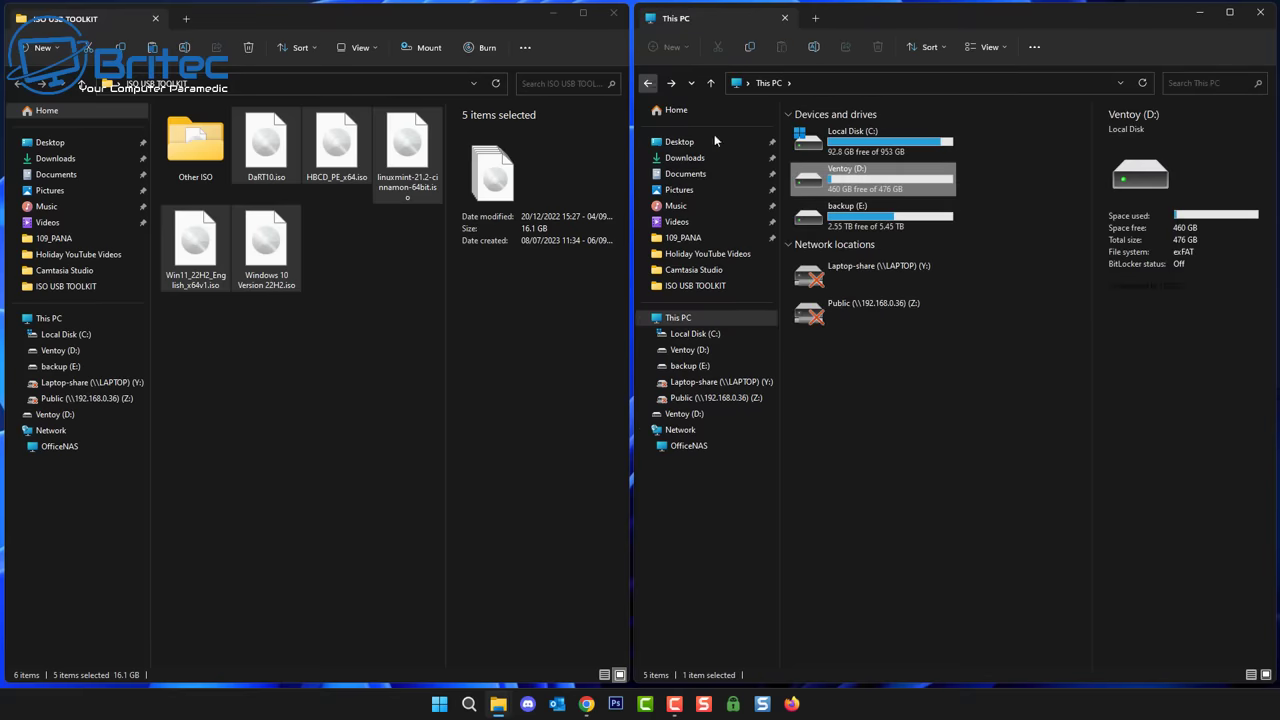
double_click(891, 182)
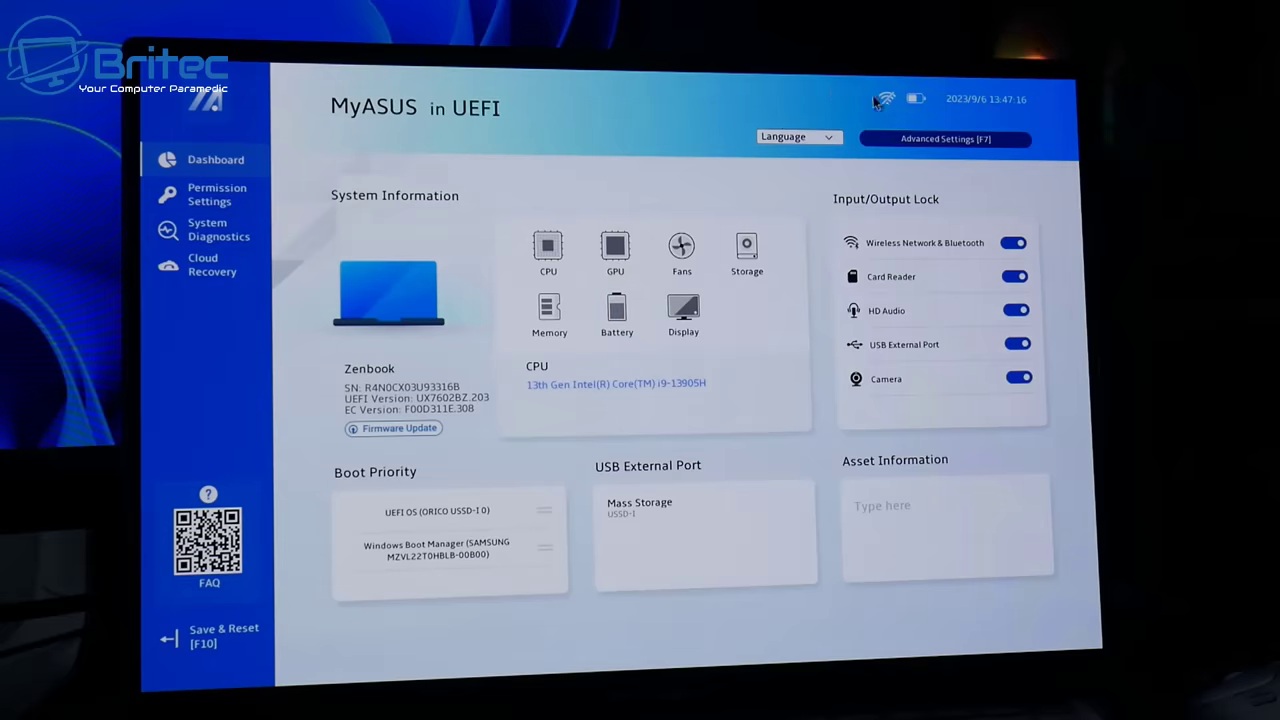
- Set Secure Boot Control to Disabled in the MyASUS UEFI advanced security settings and return to the Security page
left_click(998, 142)
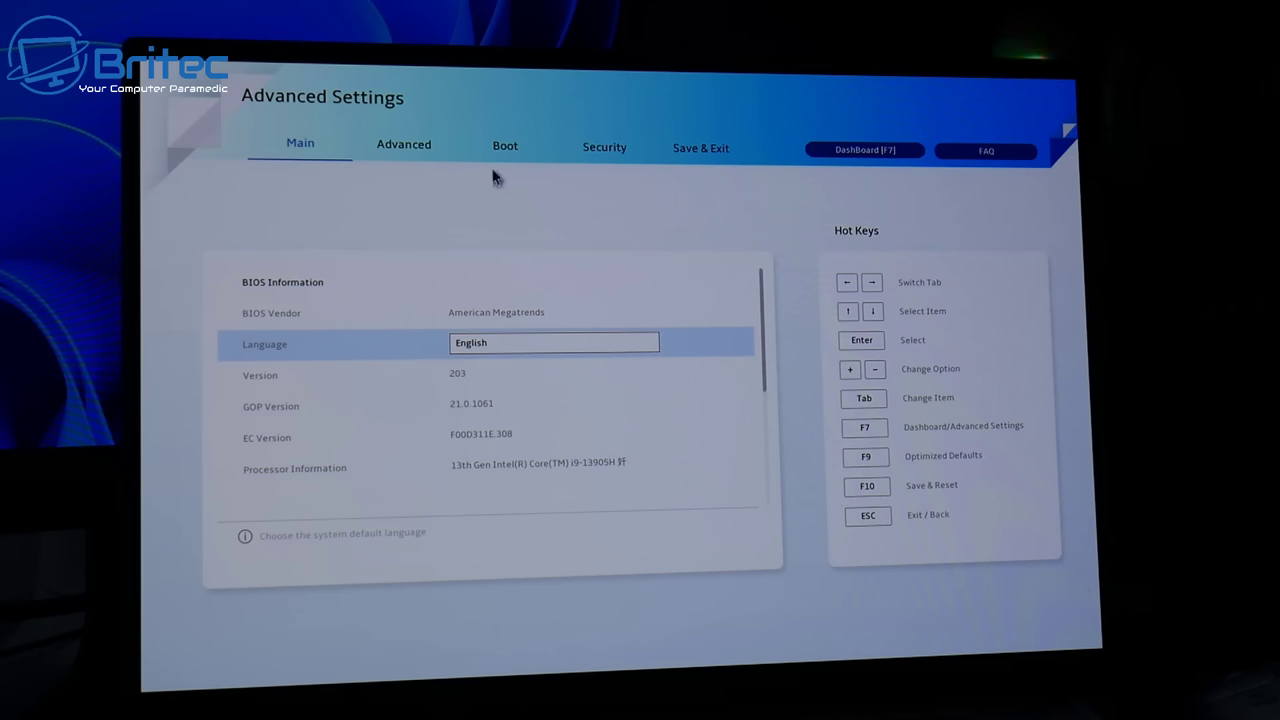
left_click(605, 146)
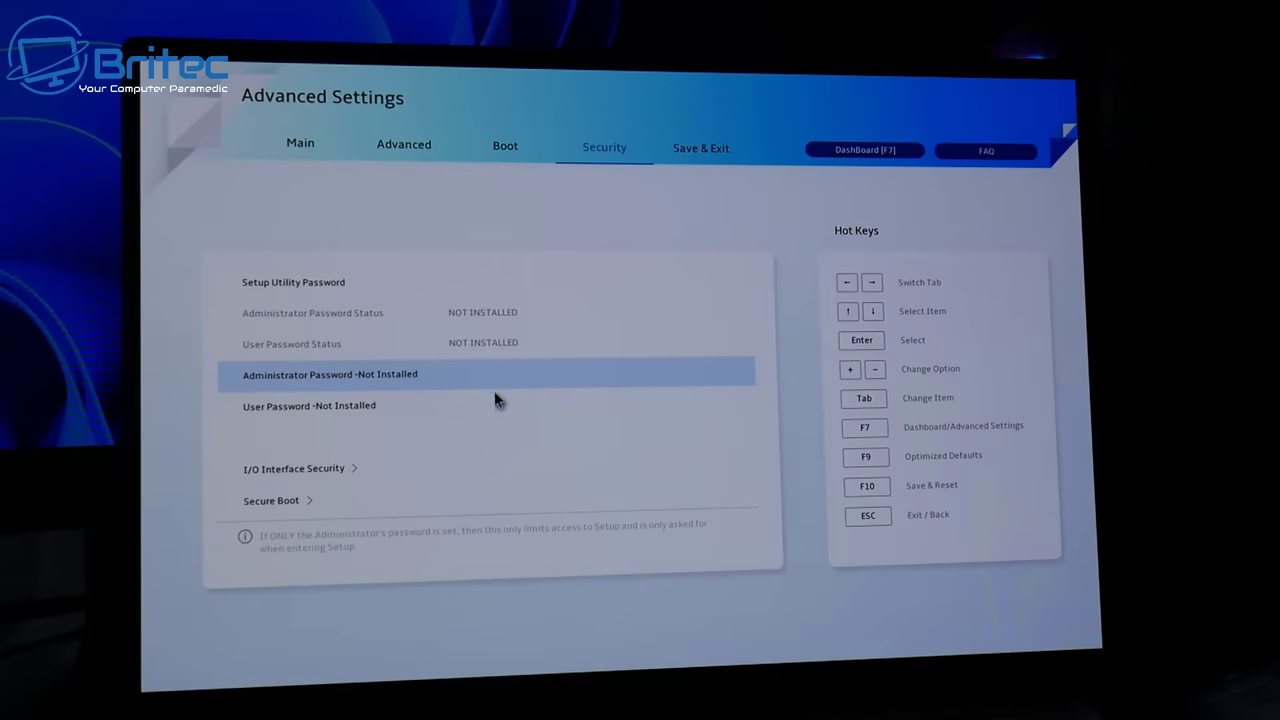
left_click(295, 510)
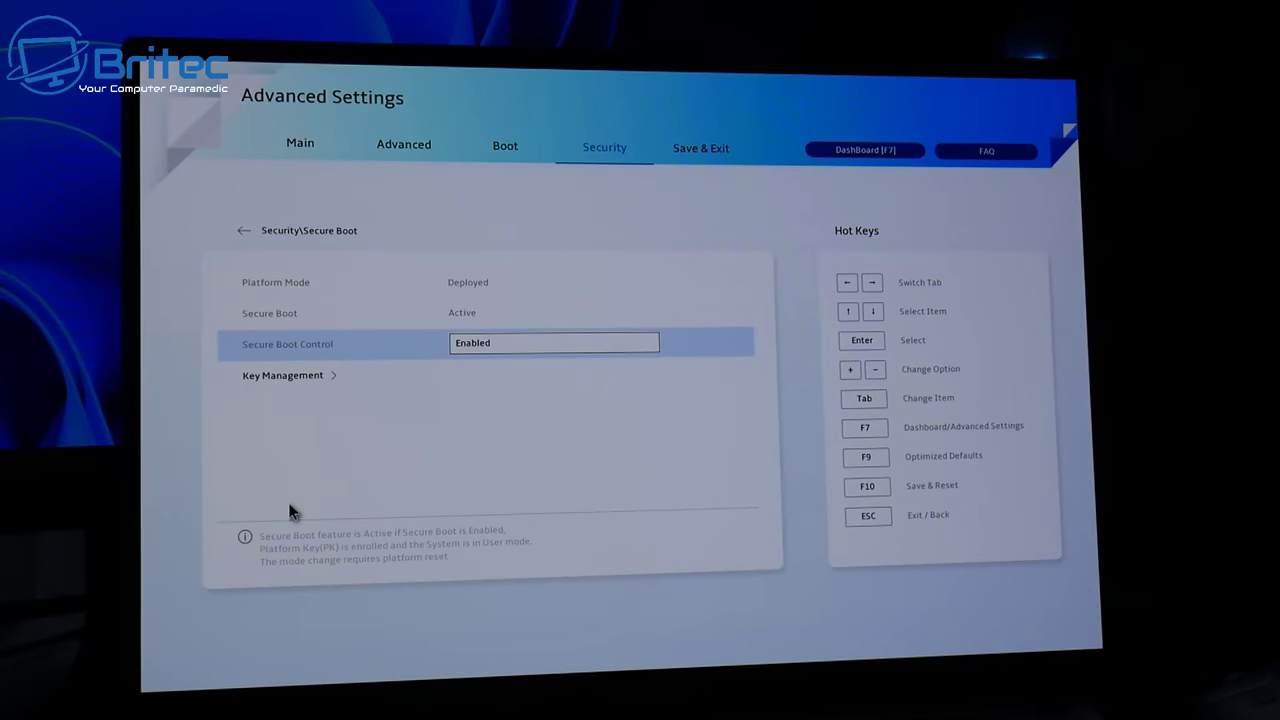
left_click(513, 347)
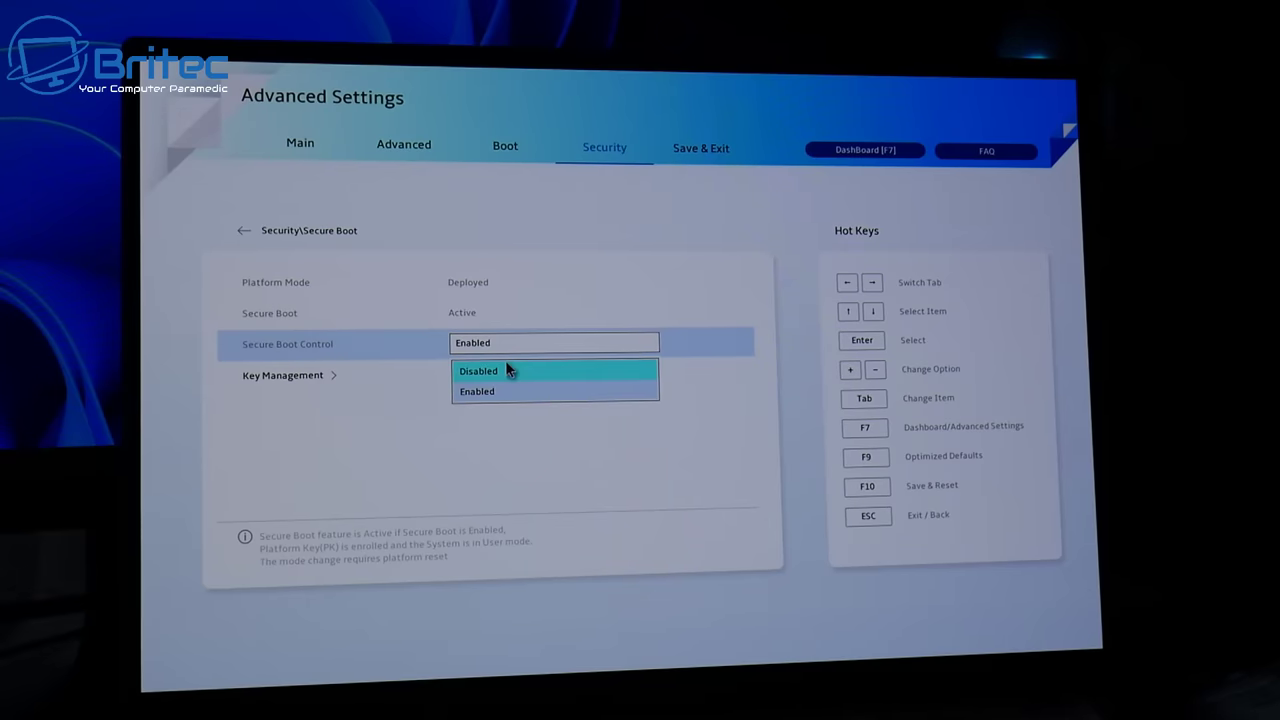
left_click(508, 370)
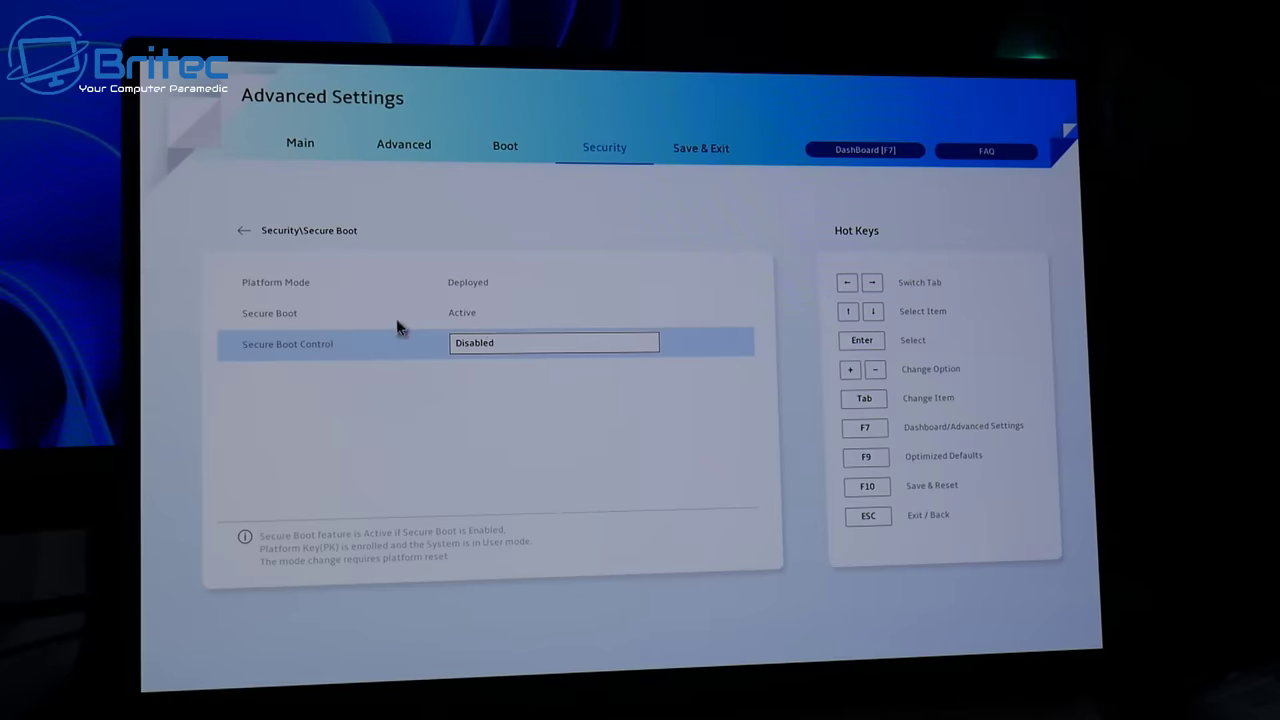
left_click(309, 232)
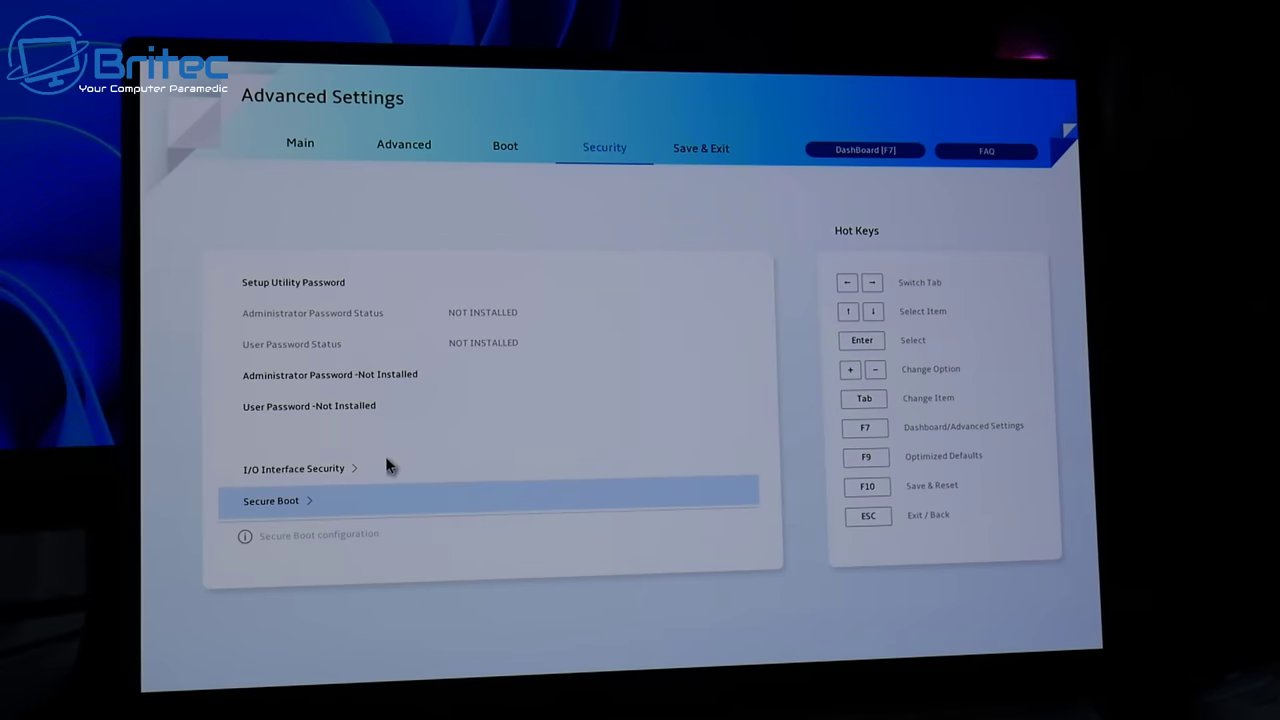
- Examine the lock states under I/O Interface Security and USB Interface Security, and return to the Security page
left_click(322, 469)
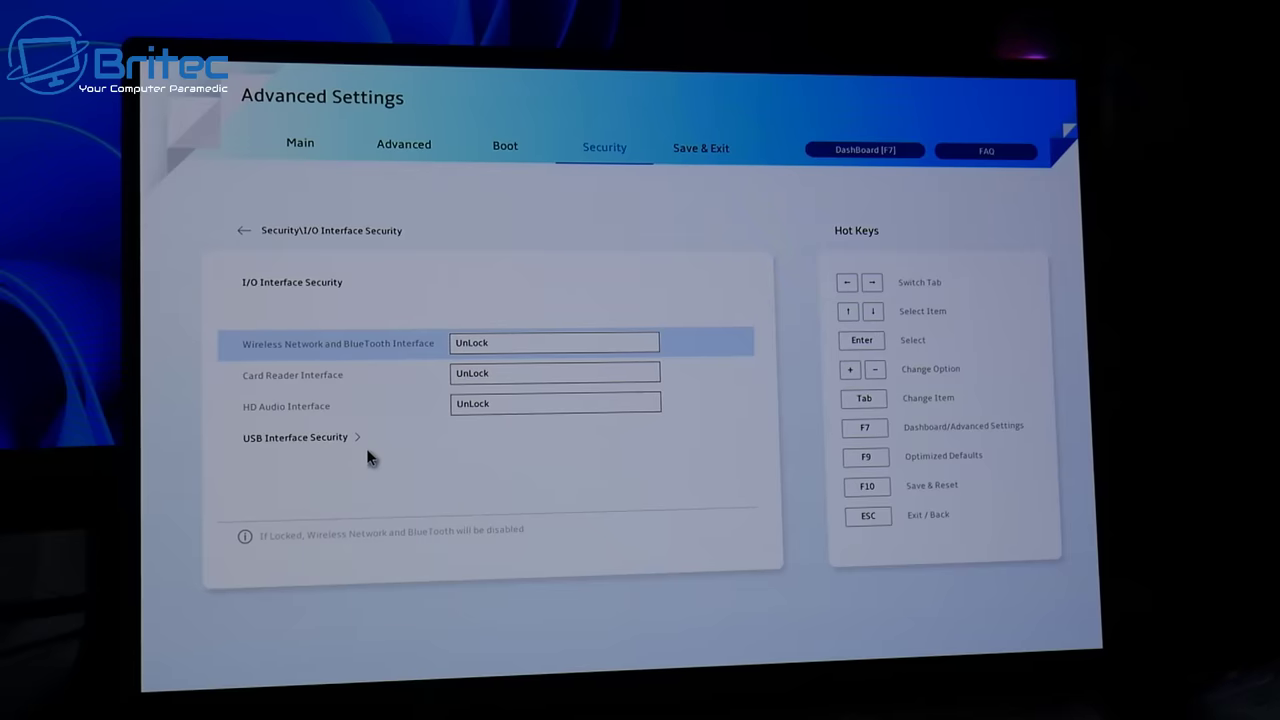
left_click(311, 441)
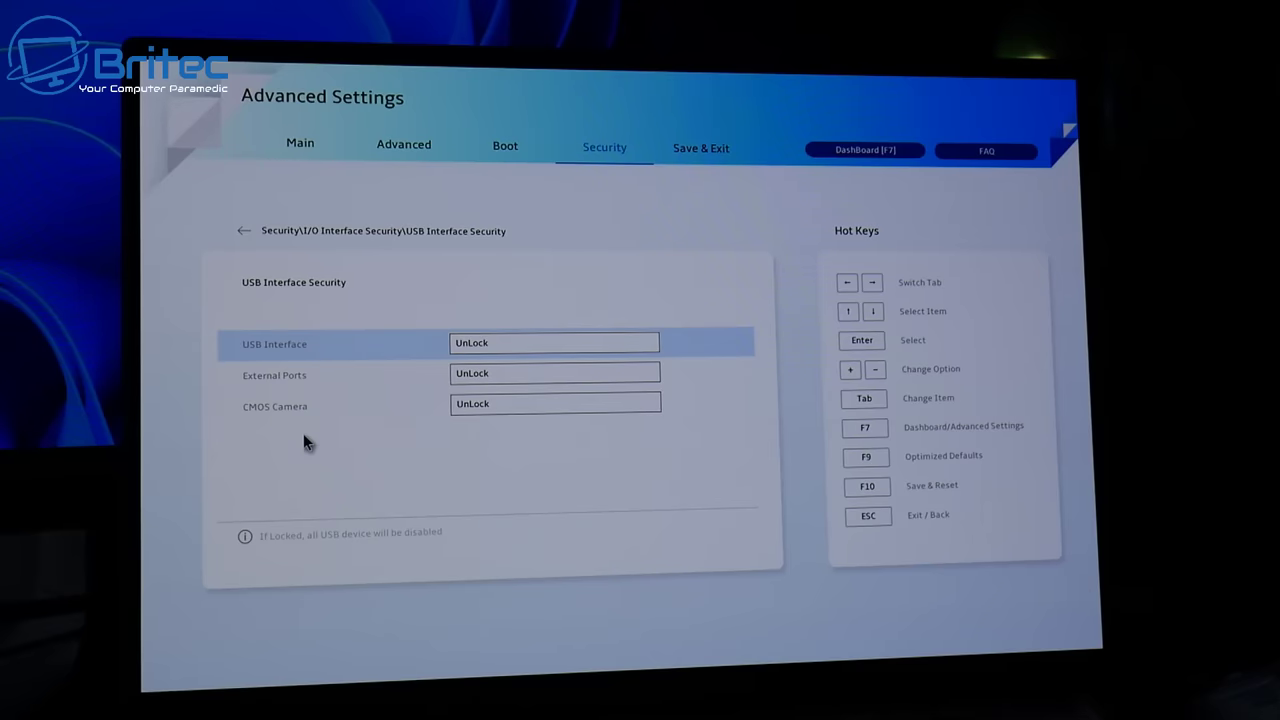
left_click(269, 234)
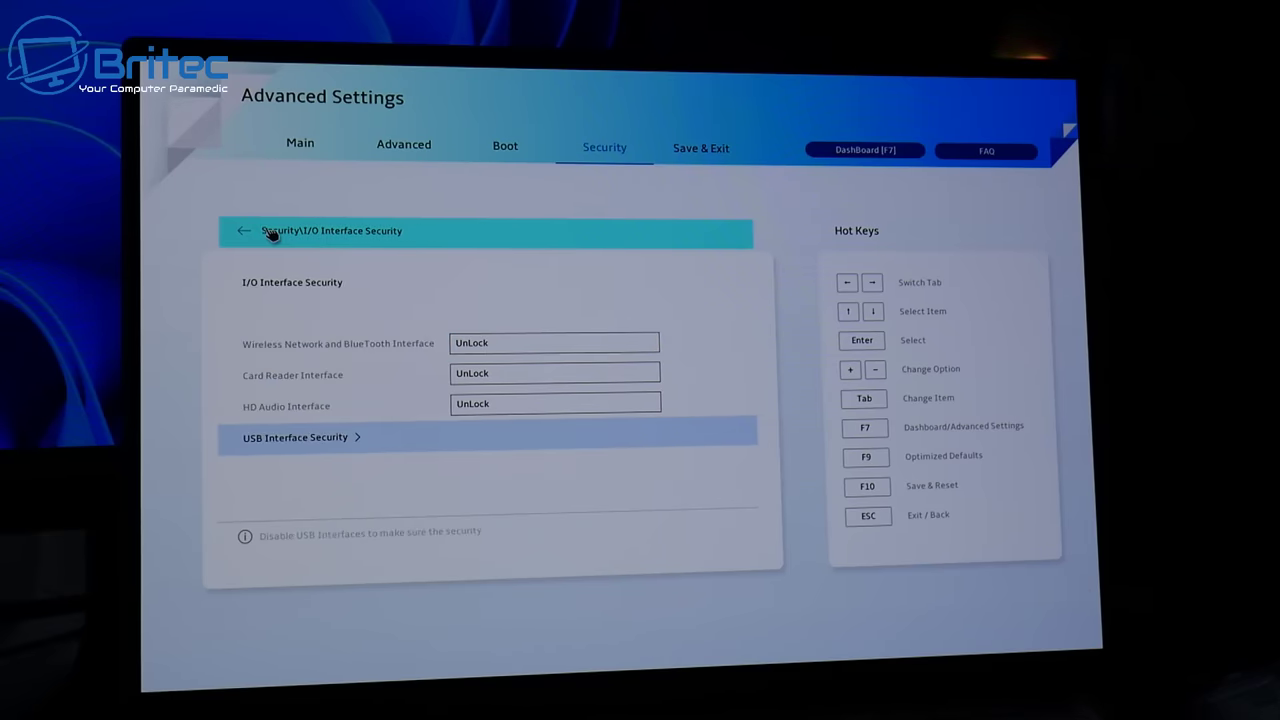
left_click(268, 232)
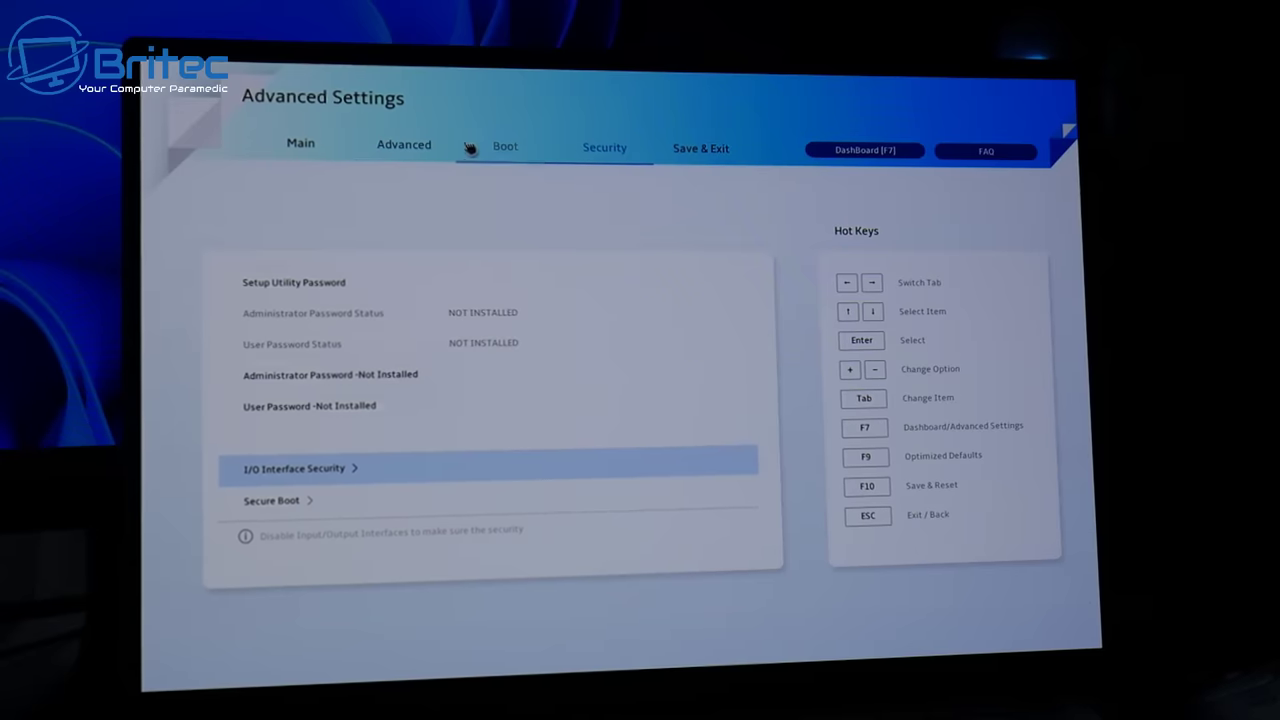
- Review the Boot Option #1 choices in the UEFI boot settings and set Fast Boot to Disabled
left_click(505, 150)
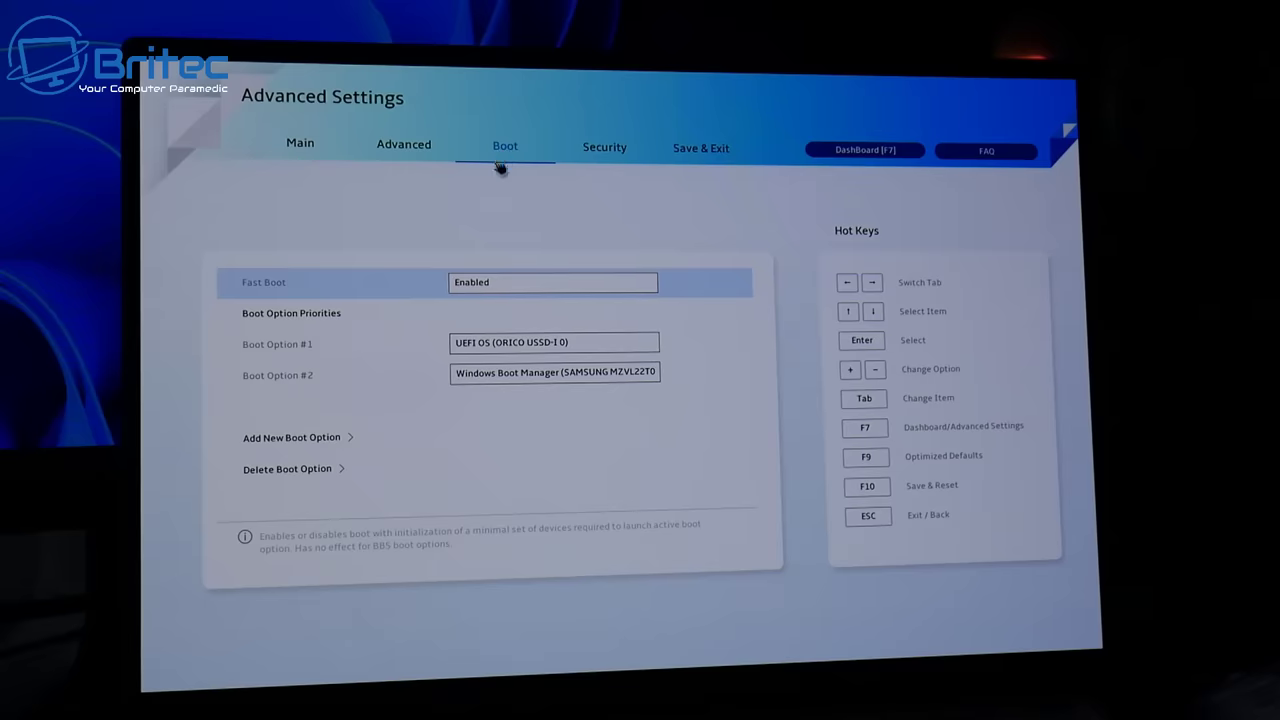
left_click(497, 346)
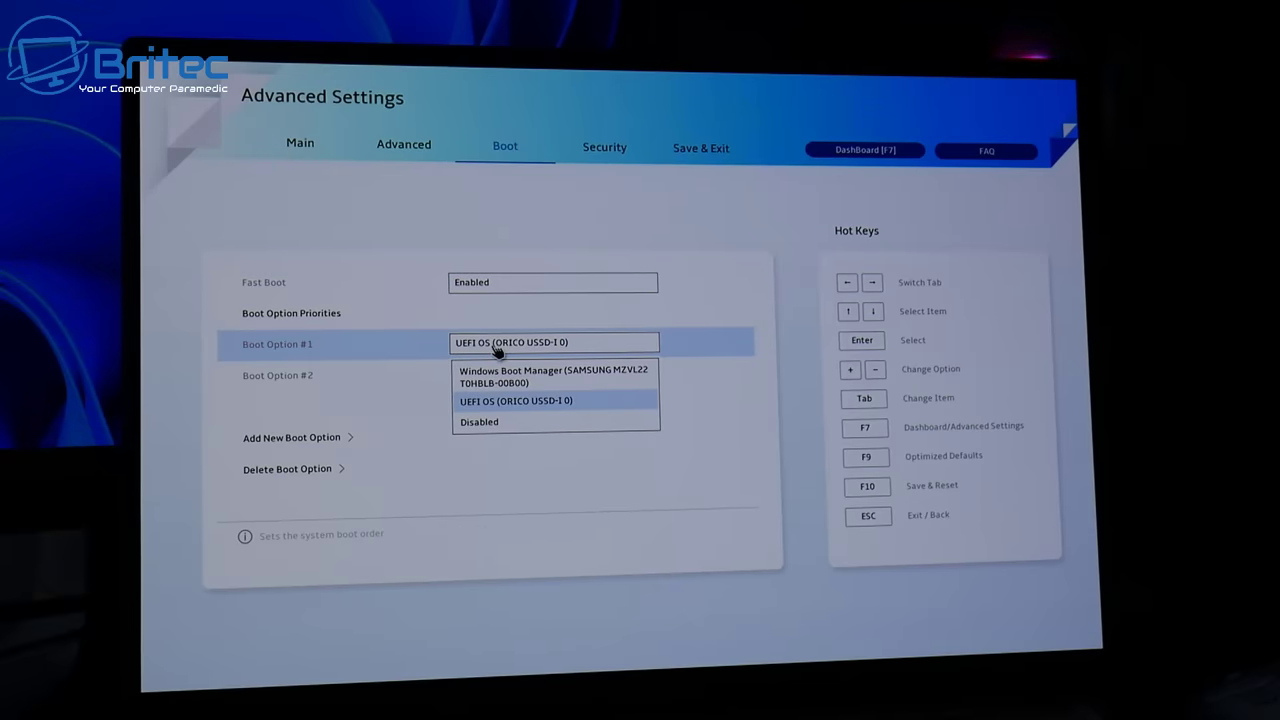
left_click(495, 346)
left_click(495, 285)
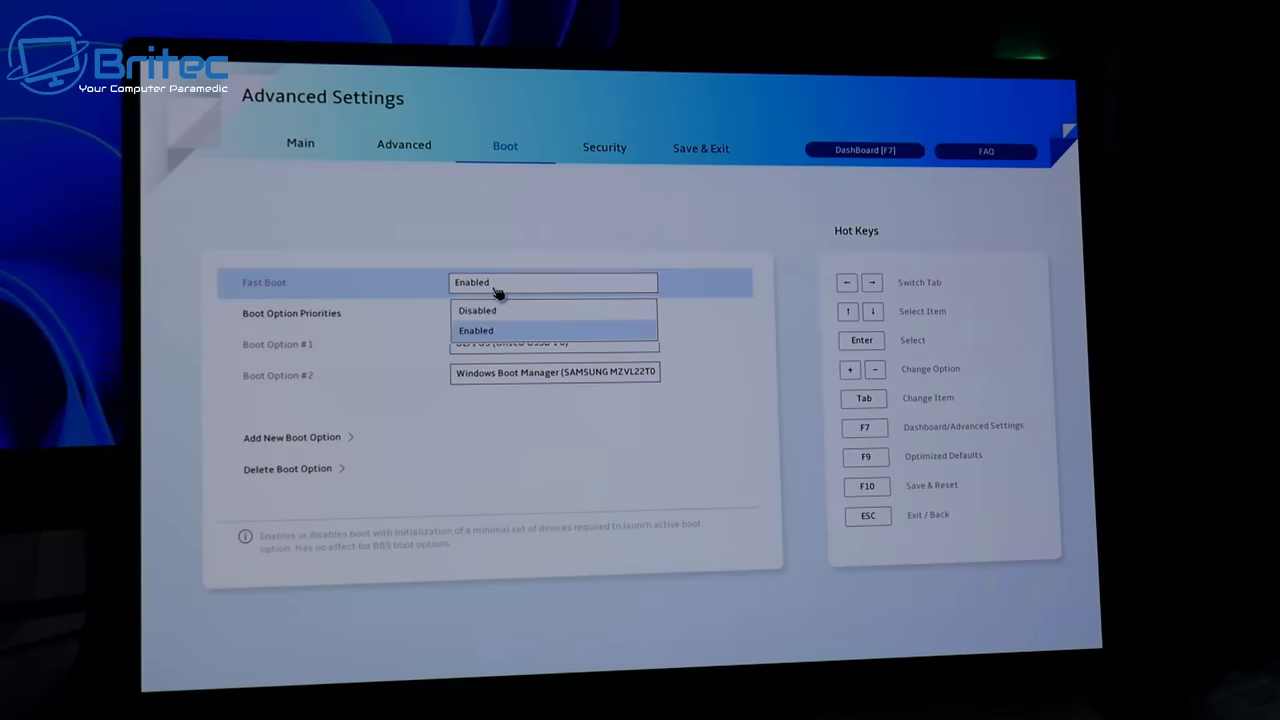
left_click(493, 312)
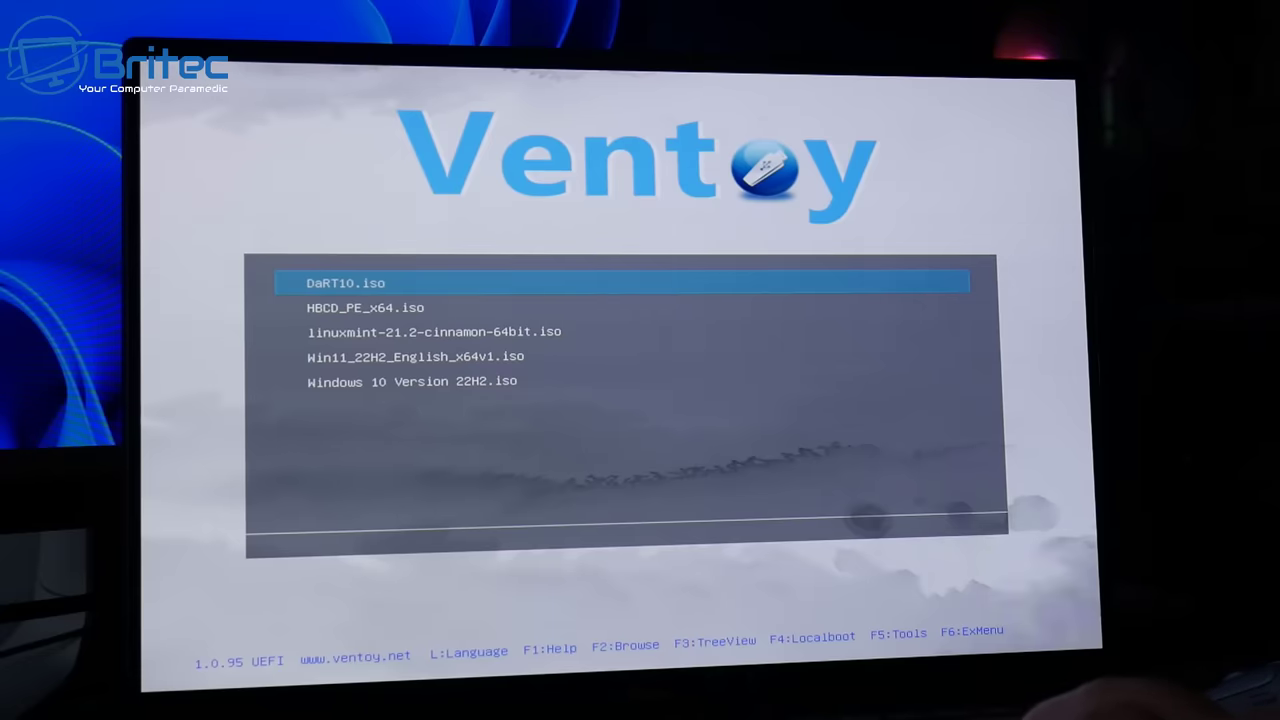
- Look through the ISO entries in the Ventoy boot menu, from DaRT10.iso to Windows 10 Version 22H2.iso and back
key("Down")
key("Down")
key("Down")
key("Down")
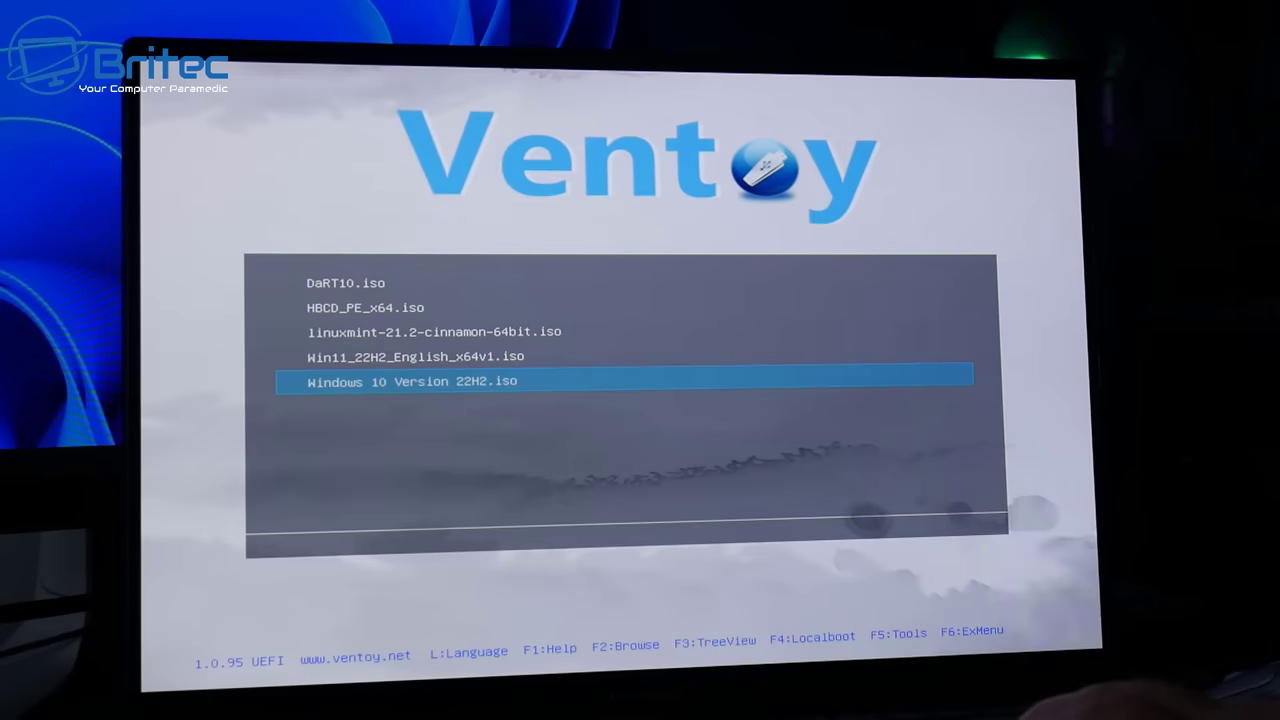
key("Up")
key("Up")
key("Up")
key("Up")
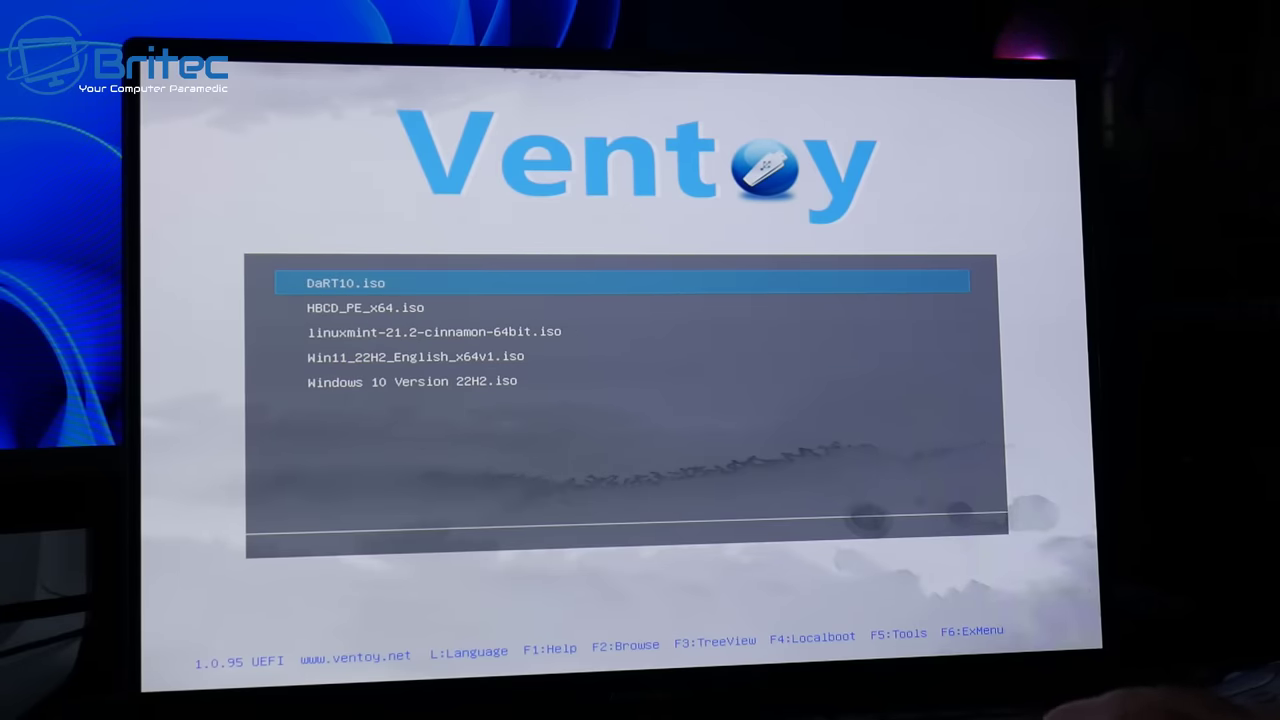
key("Down")
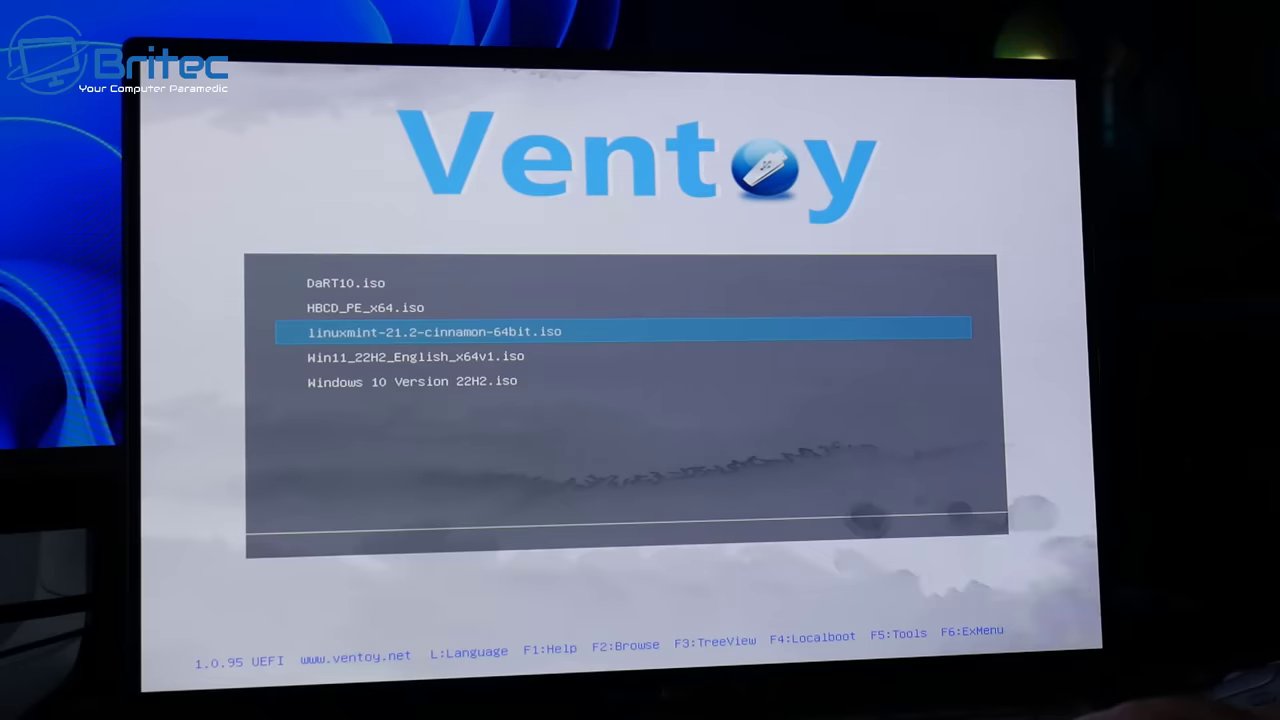
key("Down")
key("Down")
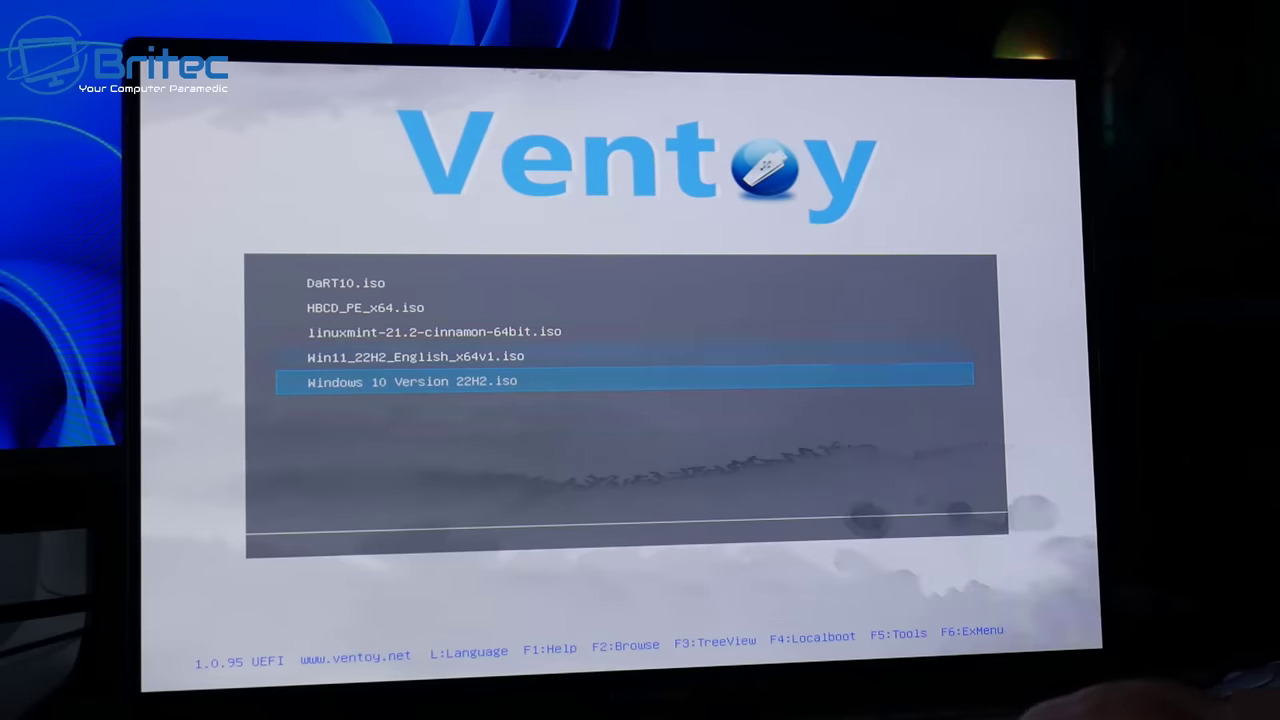
key("Up")
key("Up")
key("Up")
key("Up")
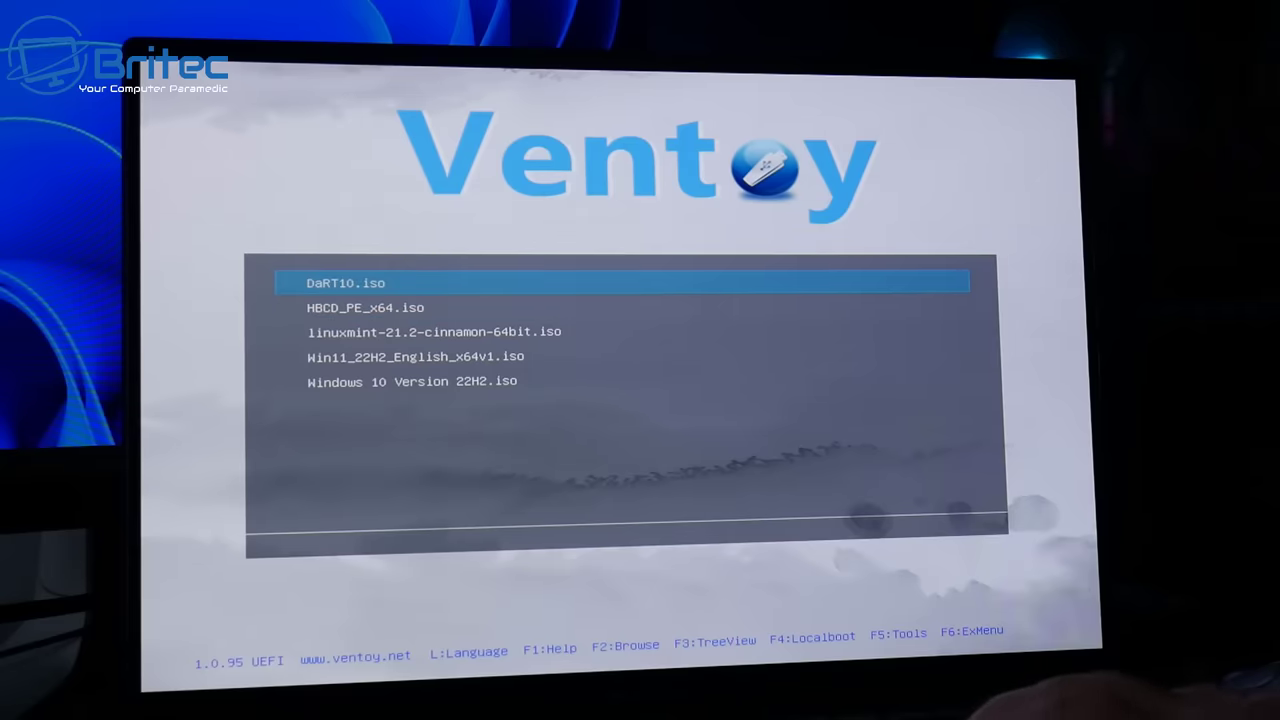
- Boot DaRT10.iso with the US keyboard layout and open the Microsoft Diagnostics and Recovery Toolset under Troubleshoot
key("Return")
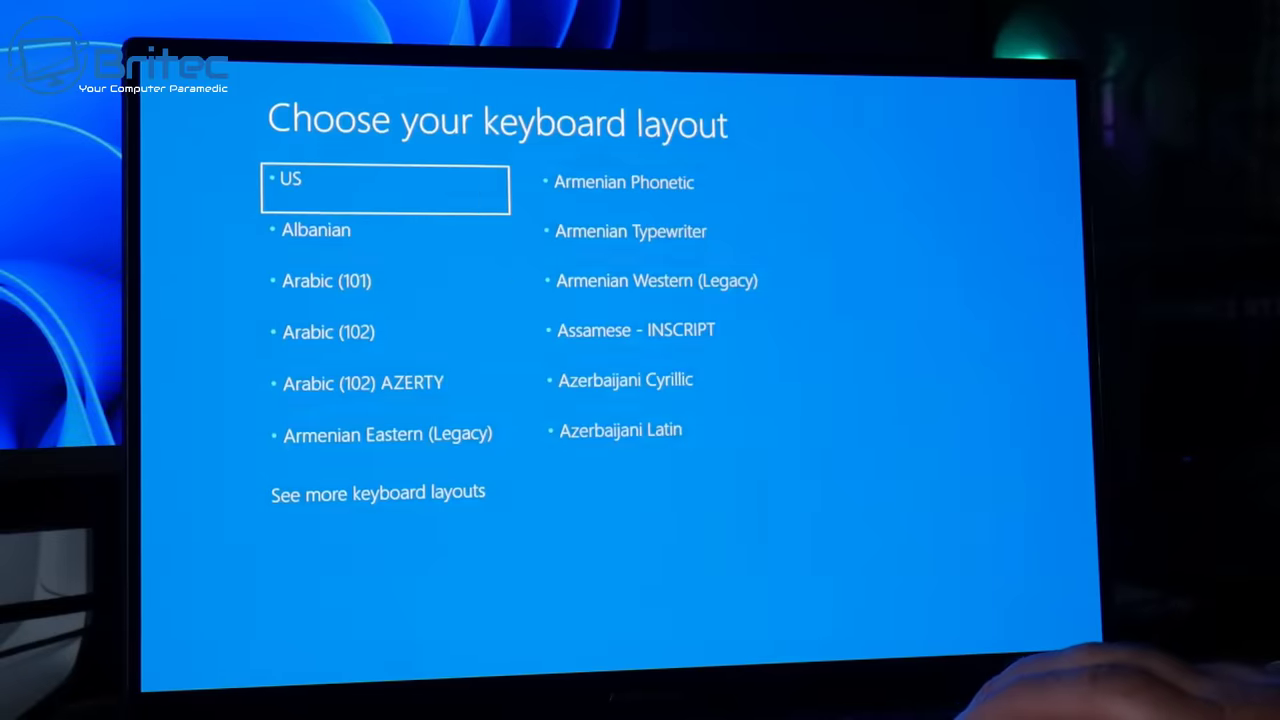
key("Return")
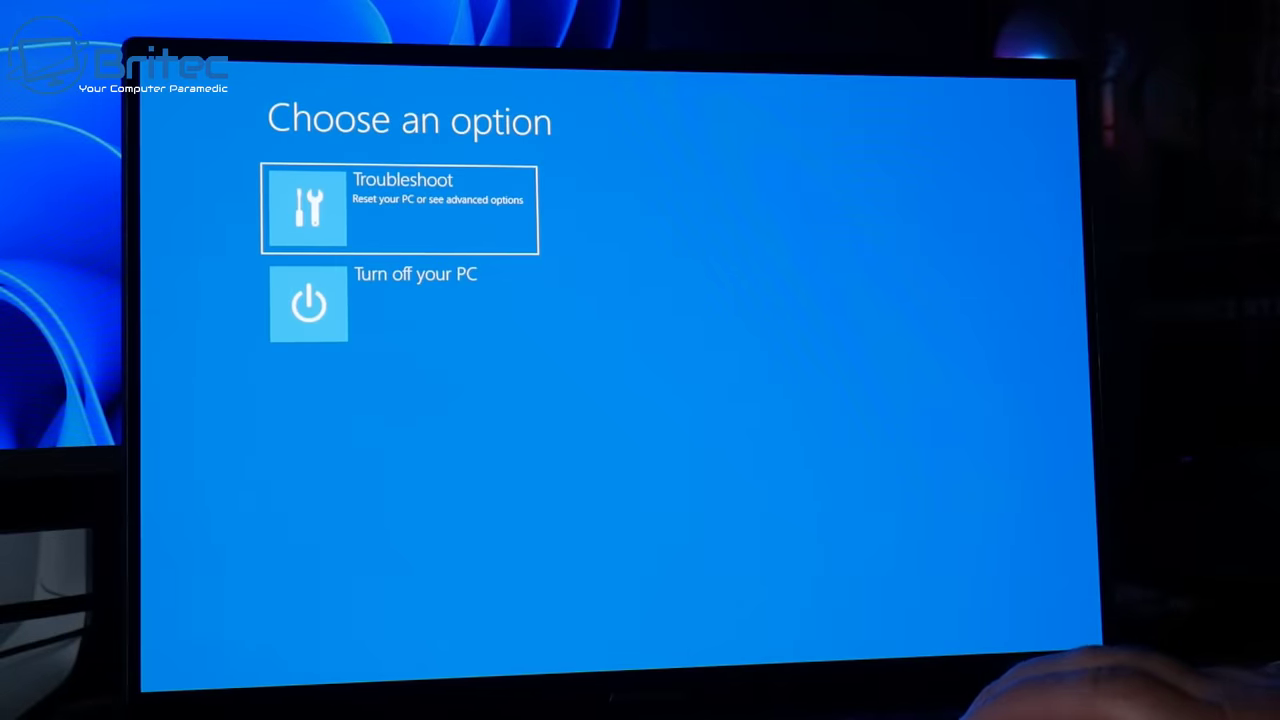
key("Return")
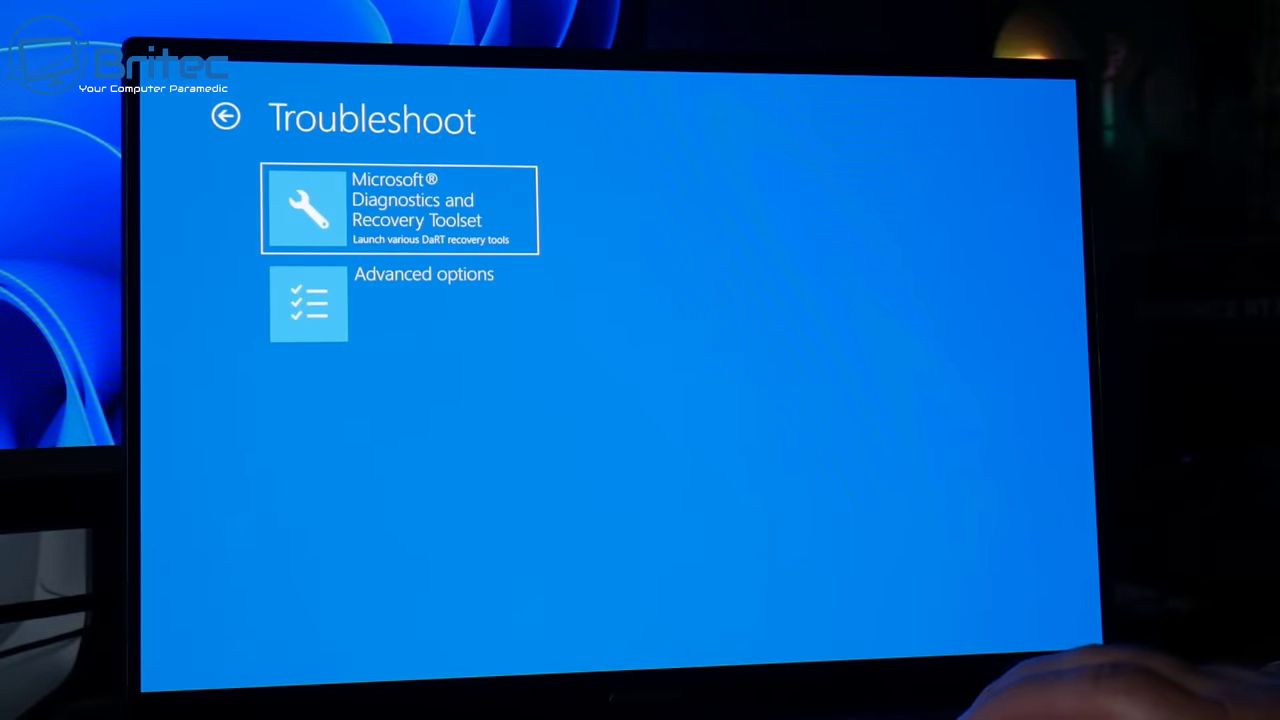
key("Return")
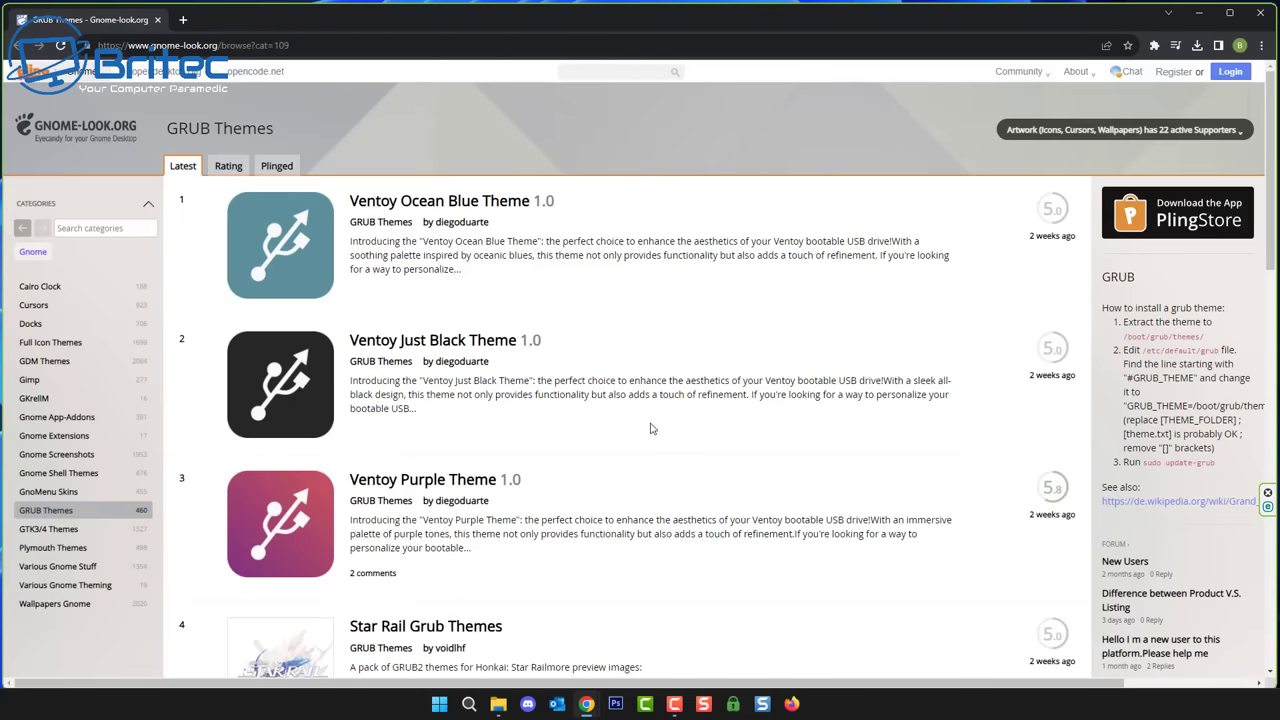
- Browse the GRUB Themes listings on gnome-look.org and open the Grub-theme-vimix page
scroll(650, 428, "down", 2)
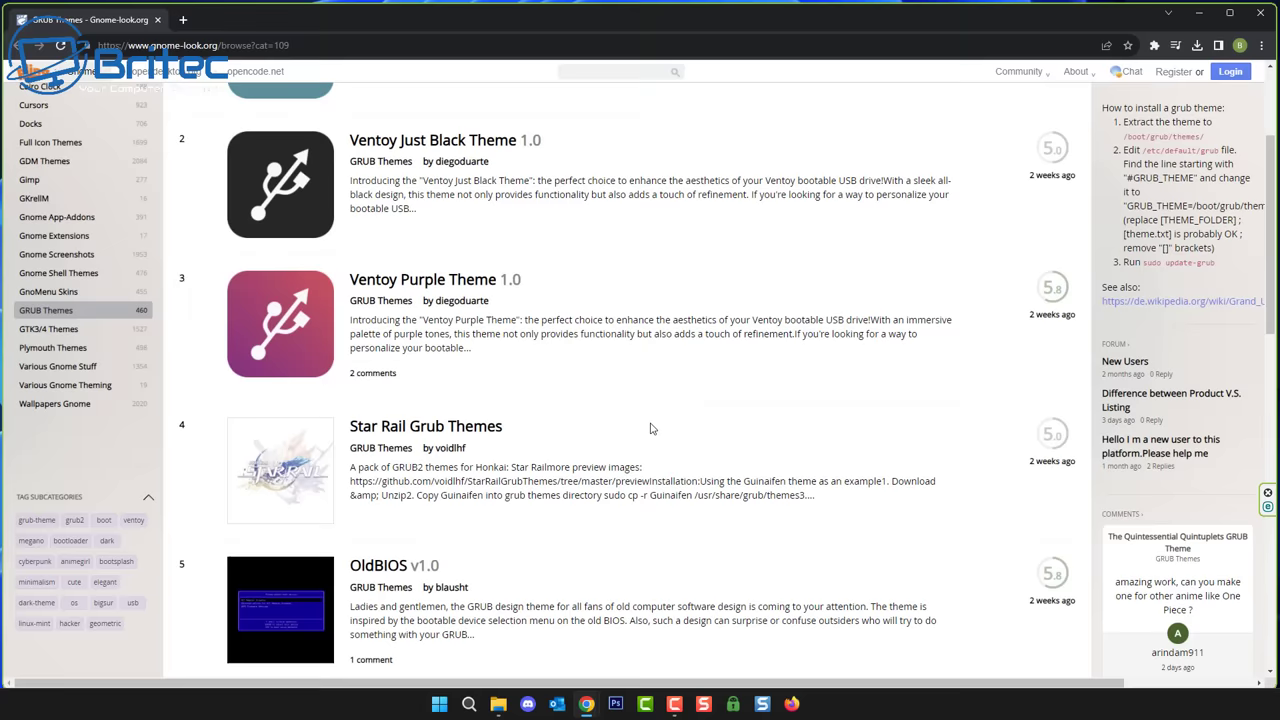
scroll(630, 433, "down", 2)
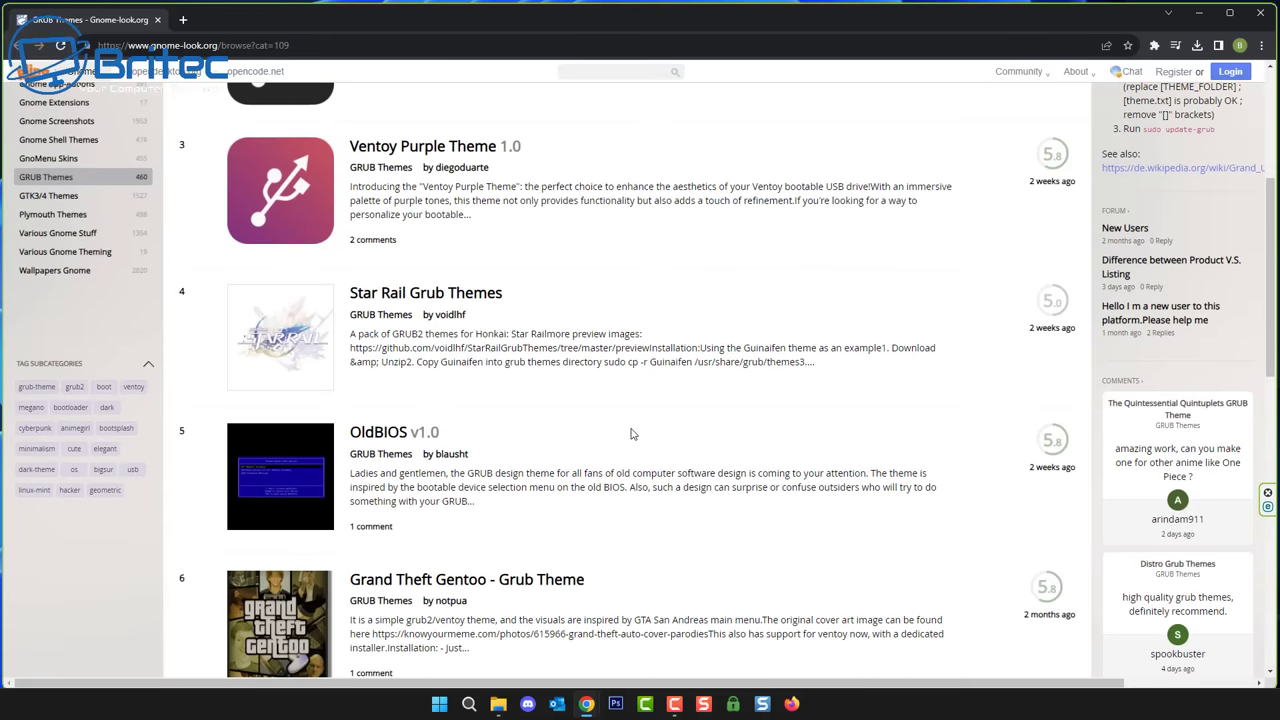
scroll(630, 433, "down", 4)
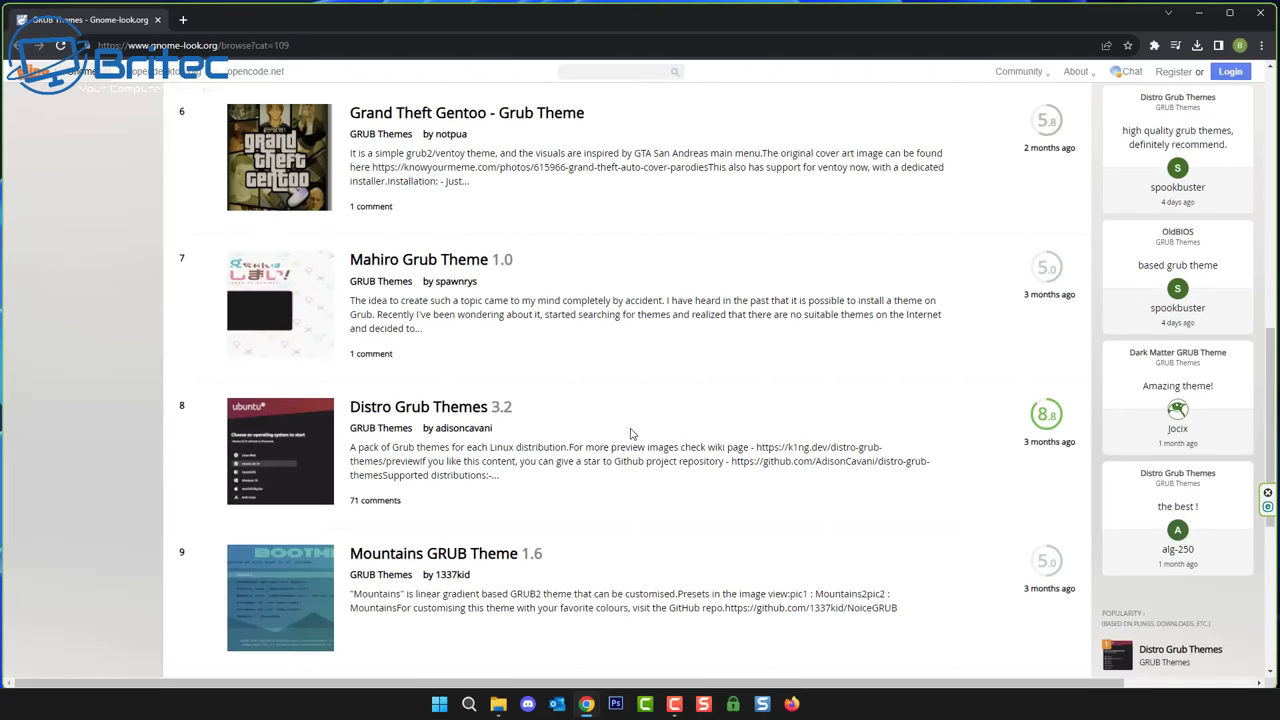
scroll(630, 433, "down", 5)
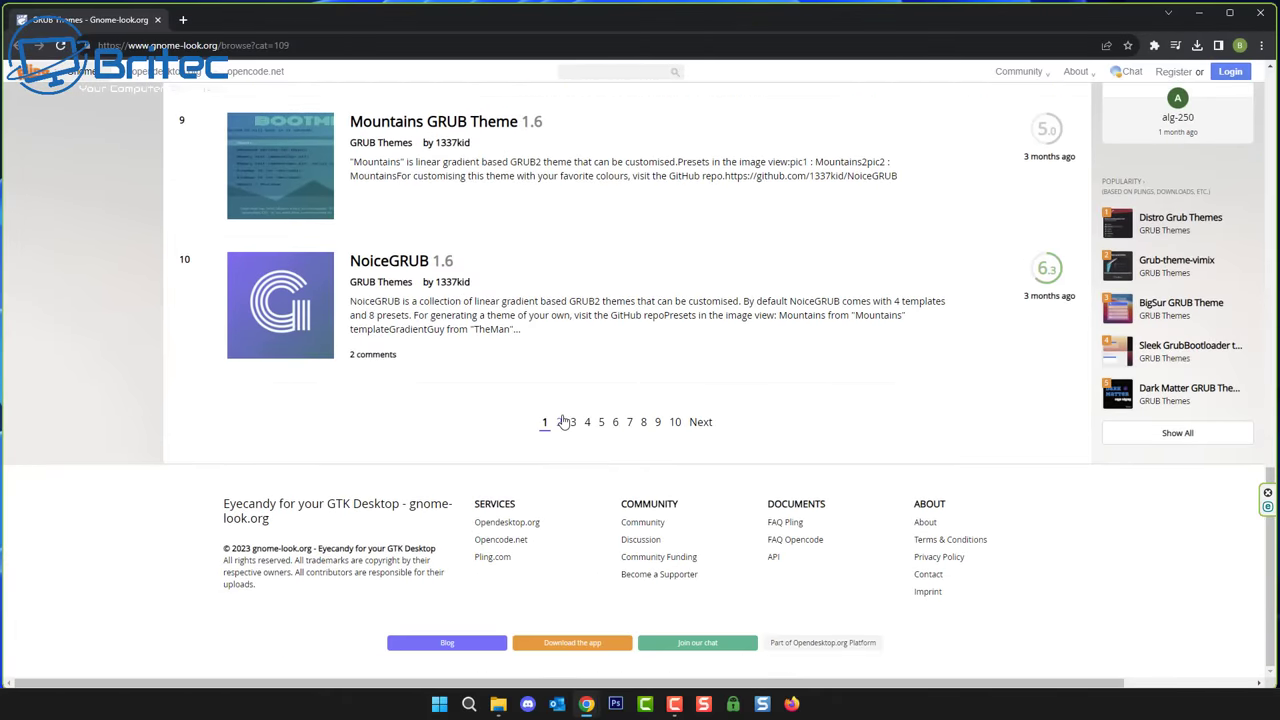
left_click(564, 422)
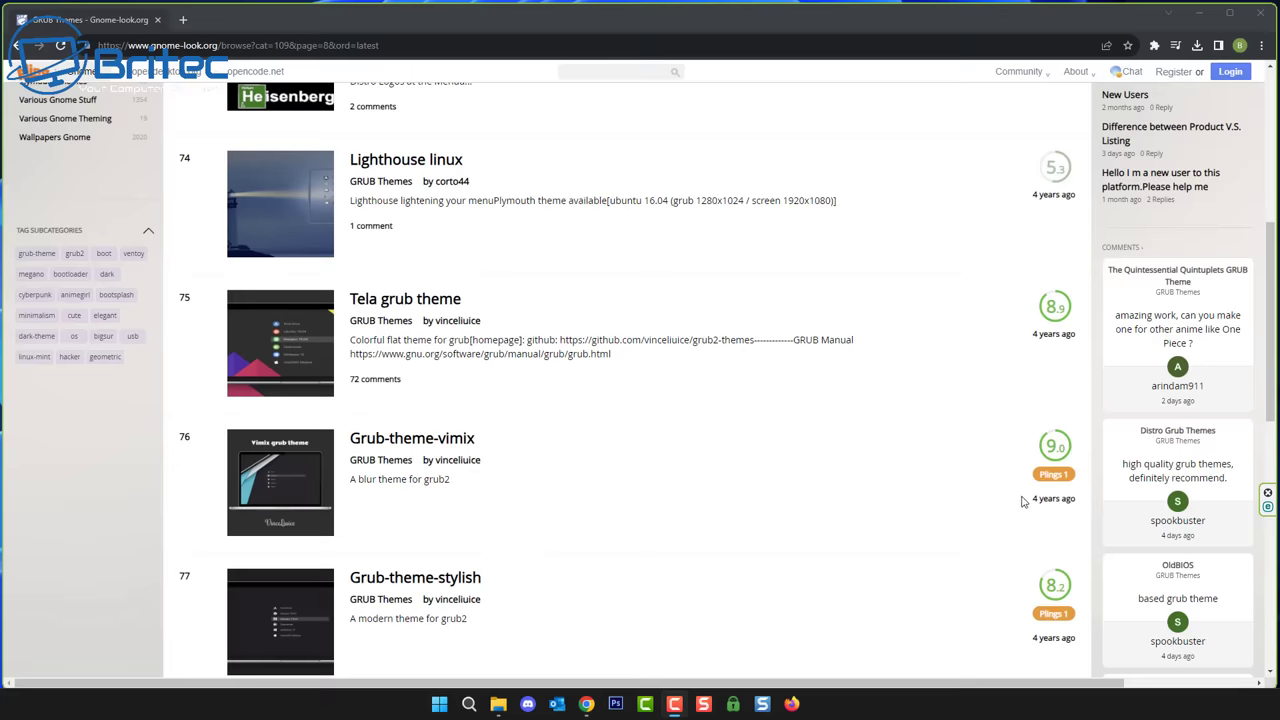
left_click(424, 449)
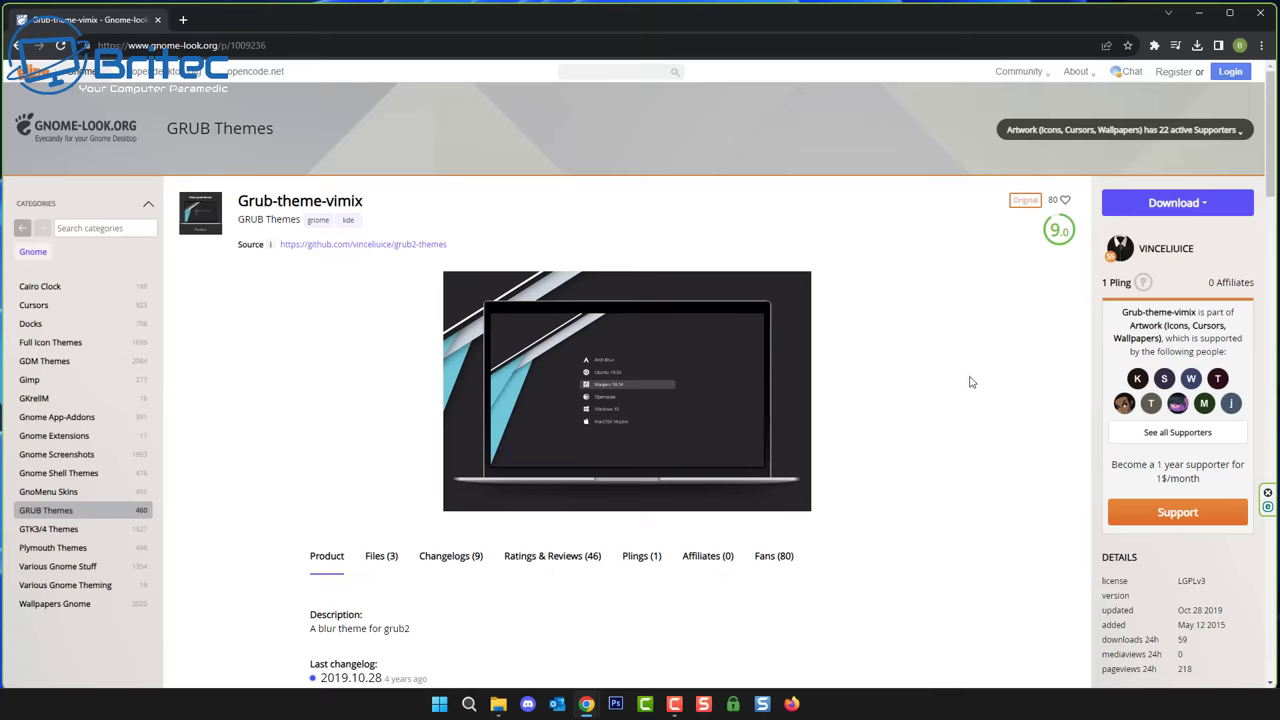
- Download the Vimix-2k.tar.xz file of Grub-theme-vimix
left_click(1196, 204)
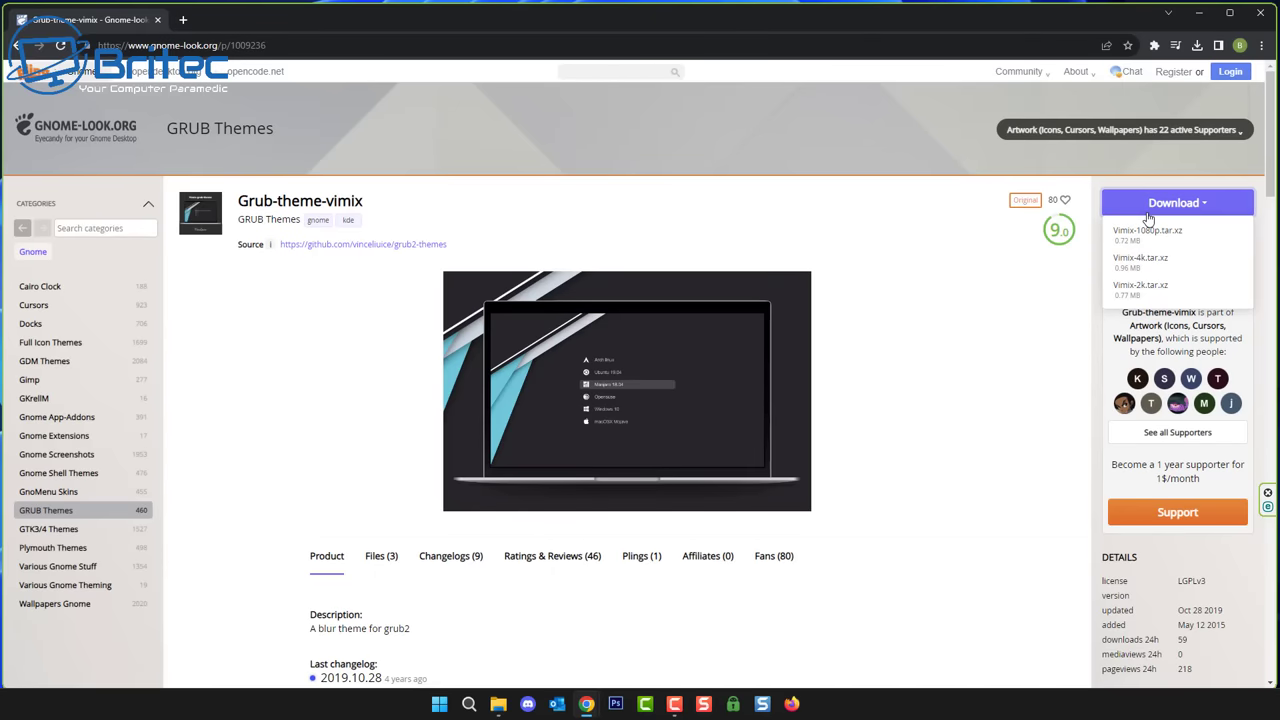
left_click(1139, 288)
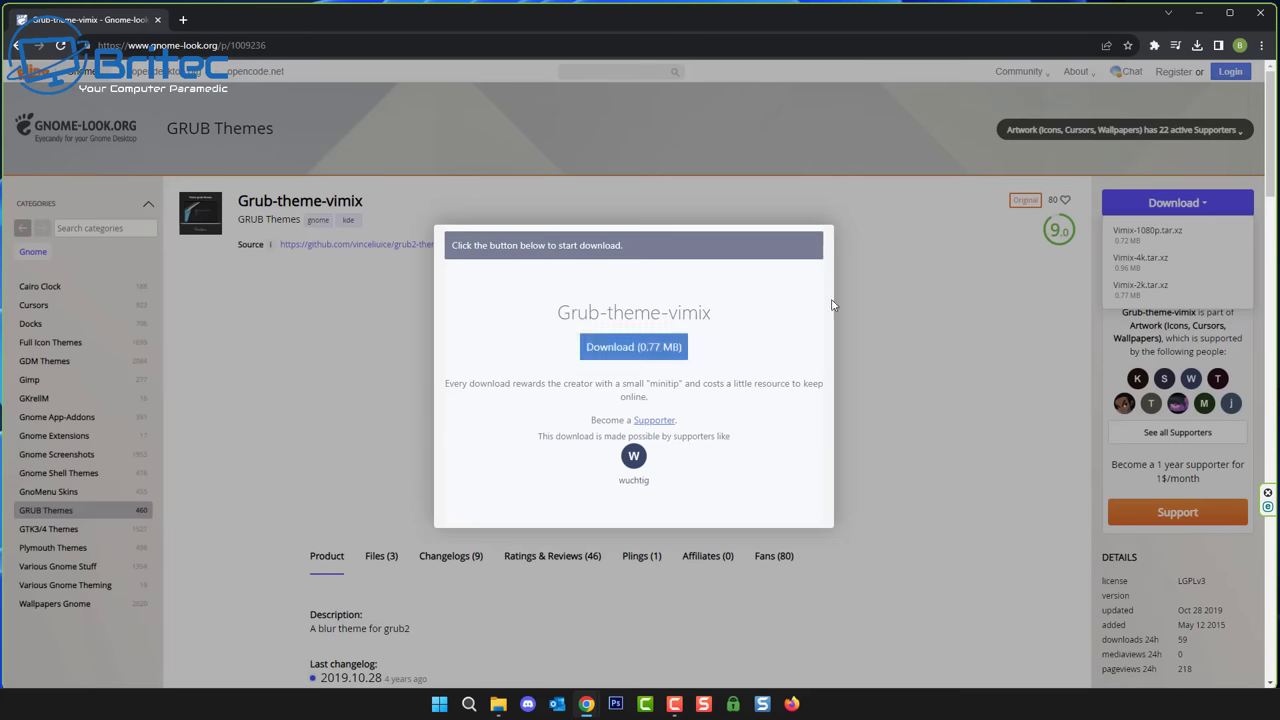
left_click(634, 347)
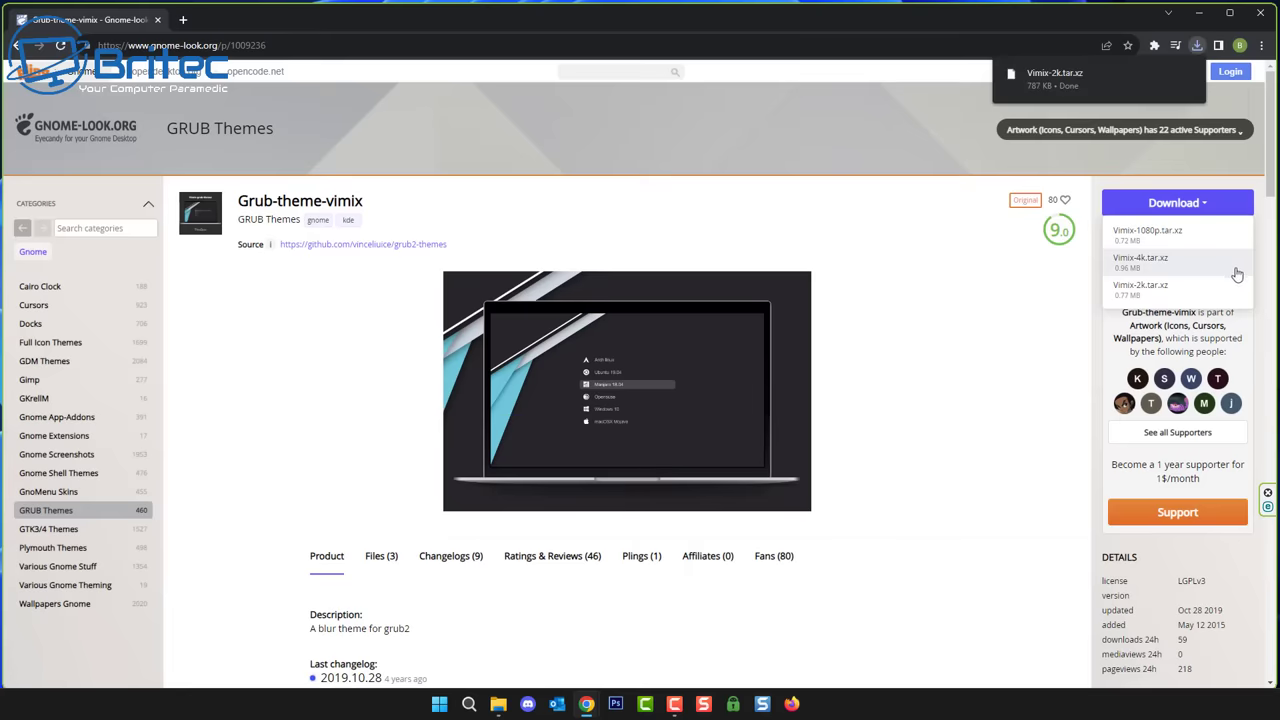
- Create a folder named ventoy in the root of the Ventoy (D:) drive
double_click(426, 146)
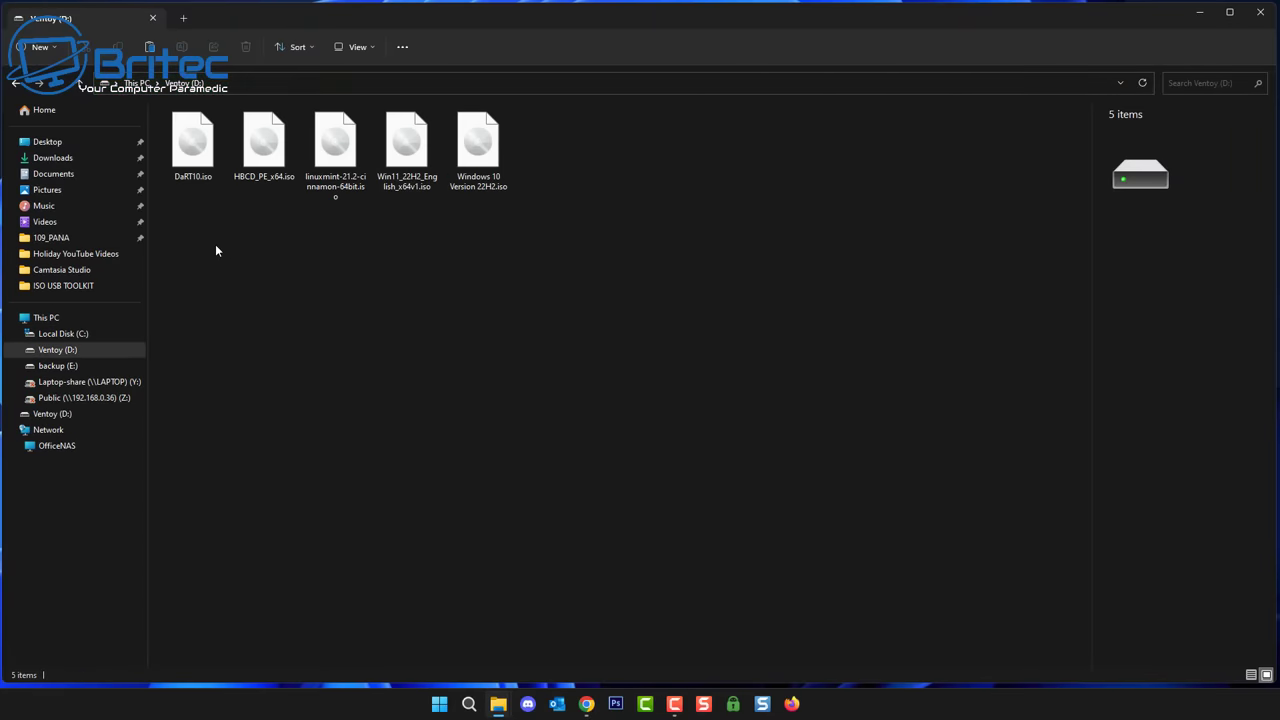
right_click(188, 236)
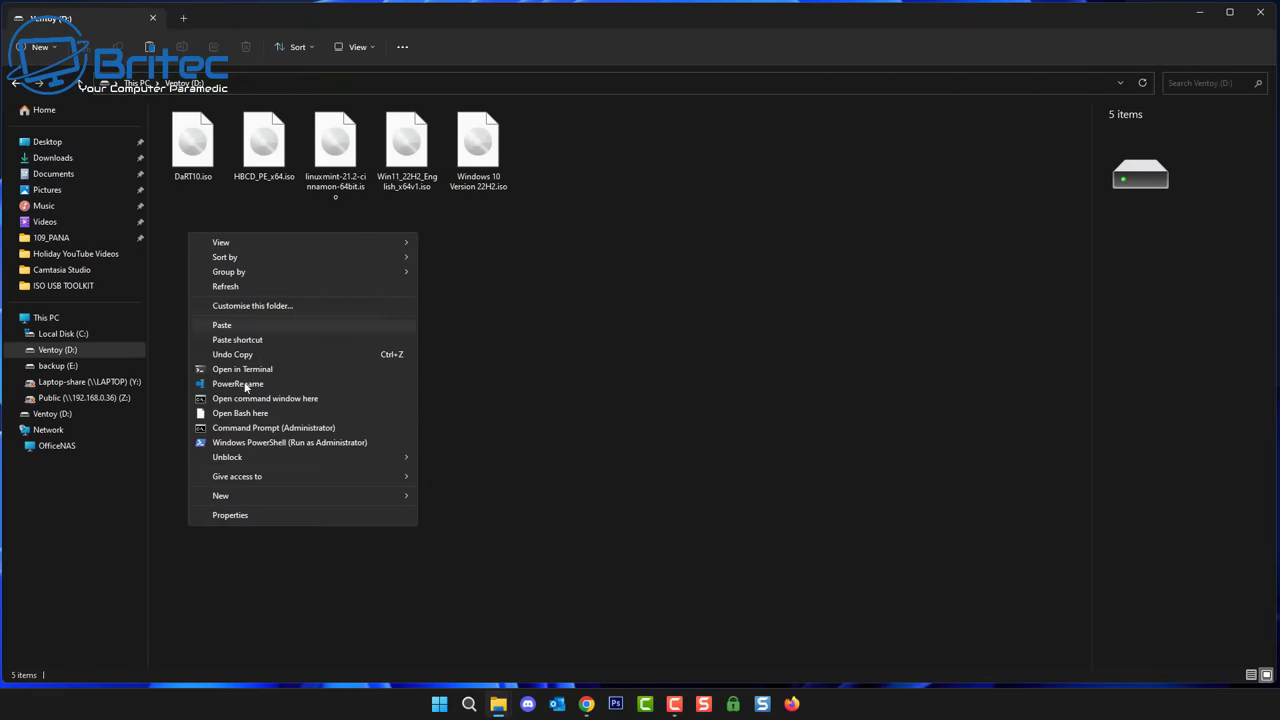
mouse_move(384, 505)
left_click(449, 497)
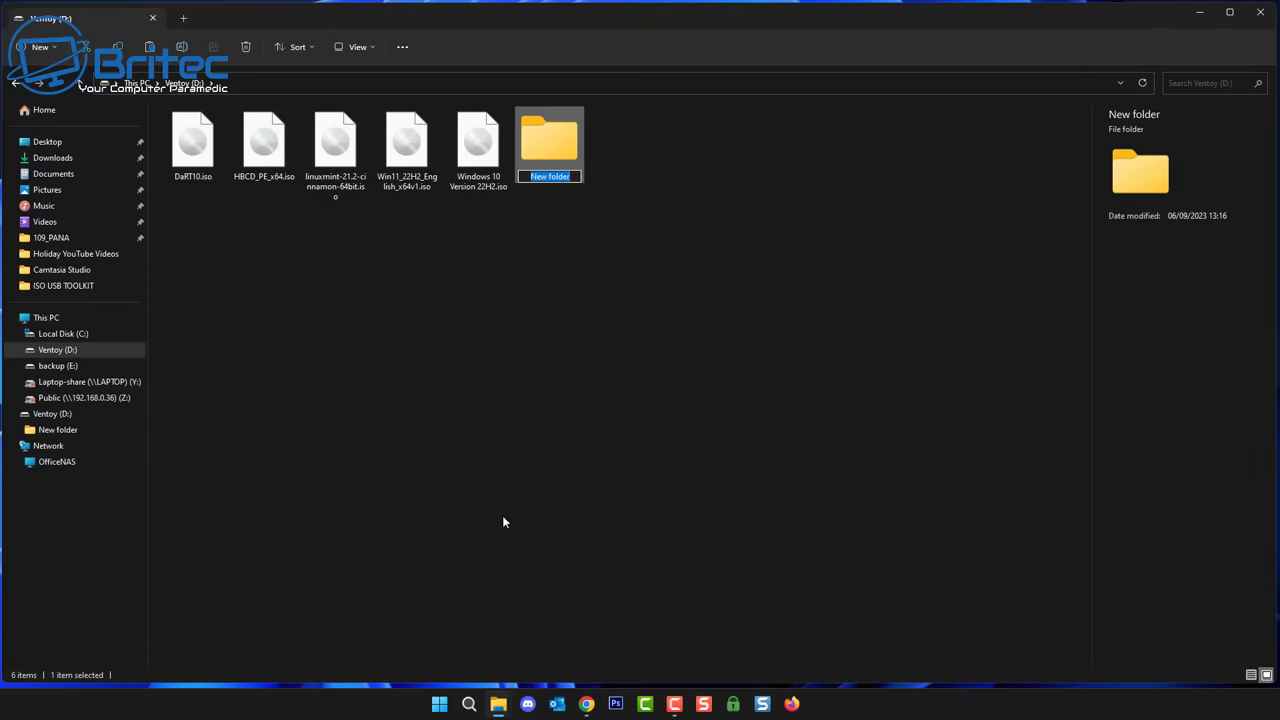
type("ventoy")
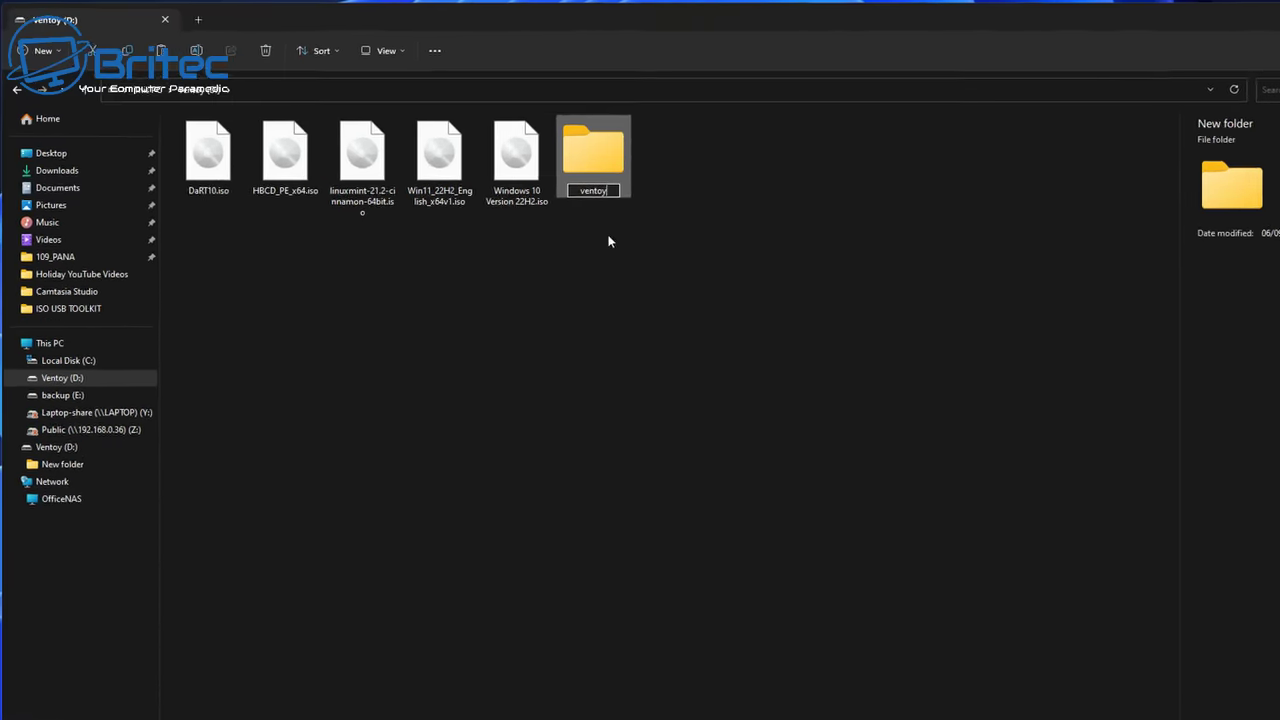
left_click(852, 405)
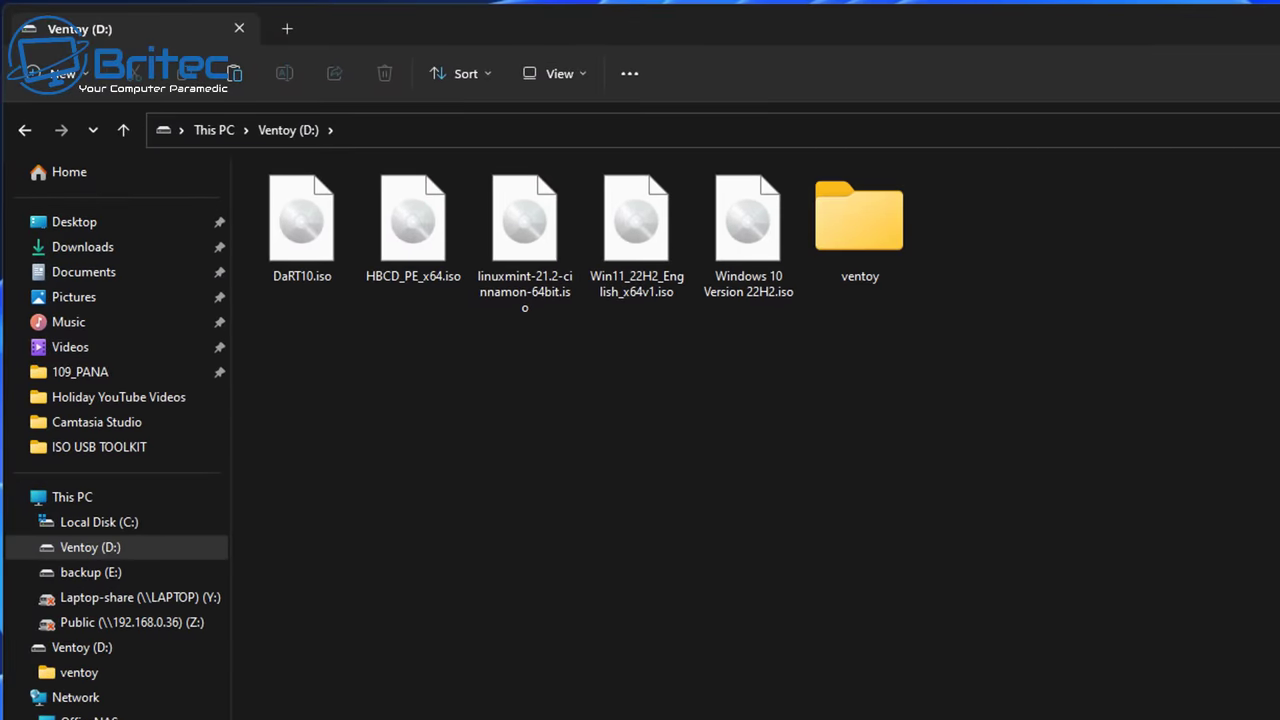
- Create a folder named themes inside the ventoy folder and show the contents as large icons
double_click(856, 243)
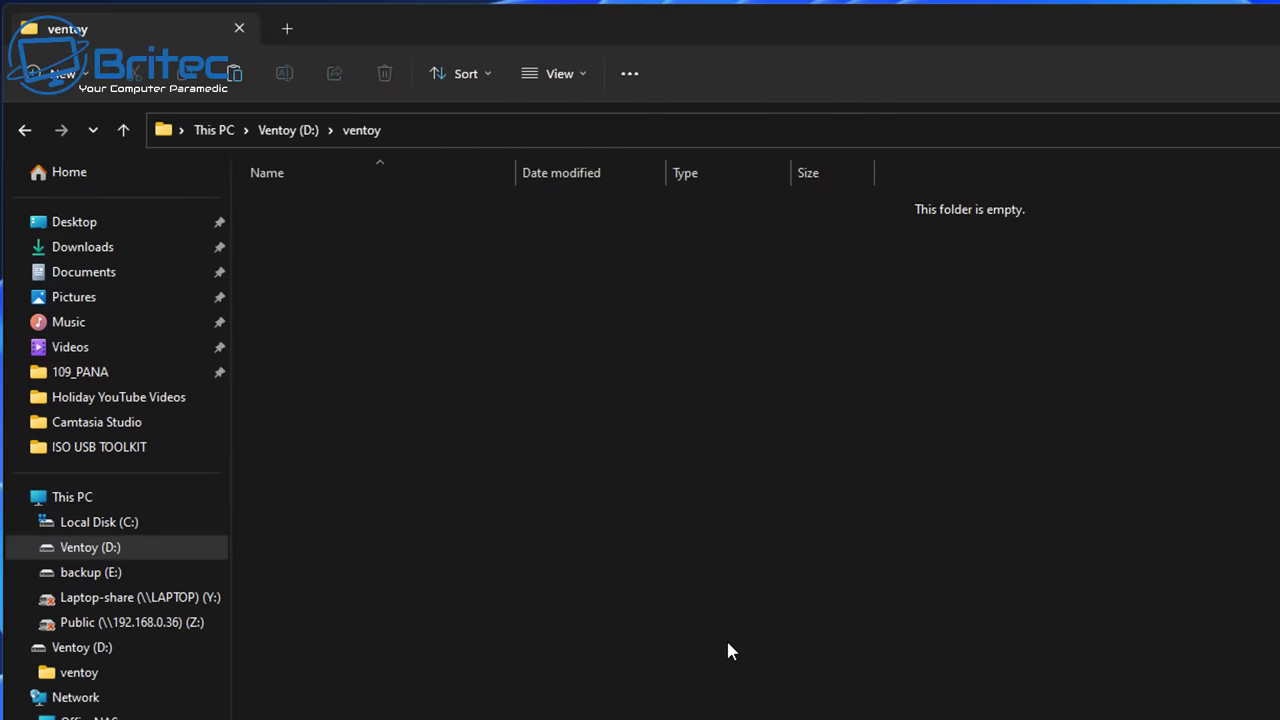
right_click(325, 255)
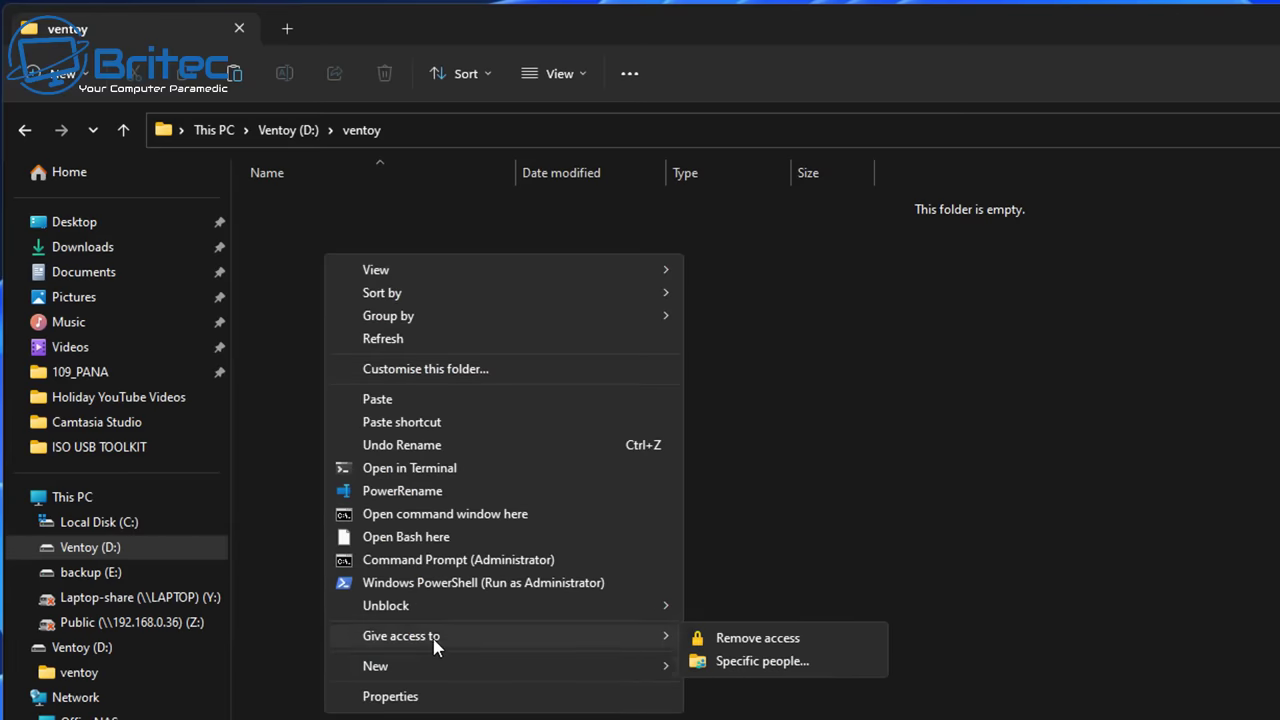
mouse_move(434, 668)
left_click(743, 670)
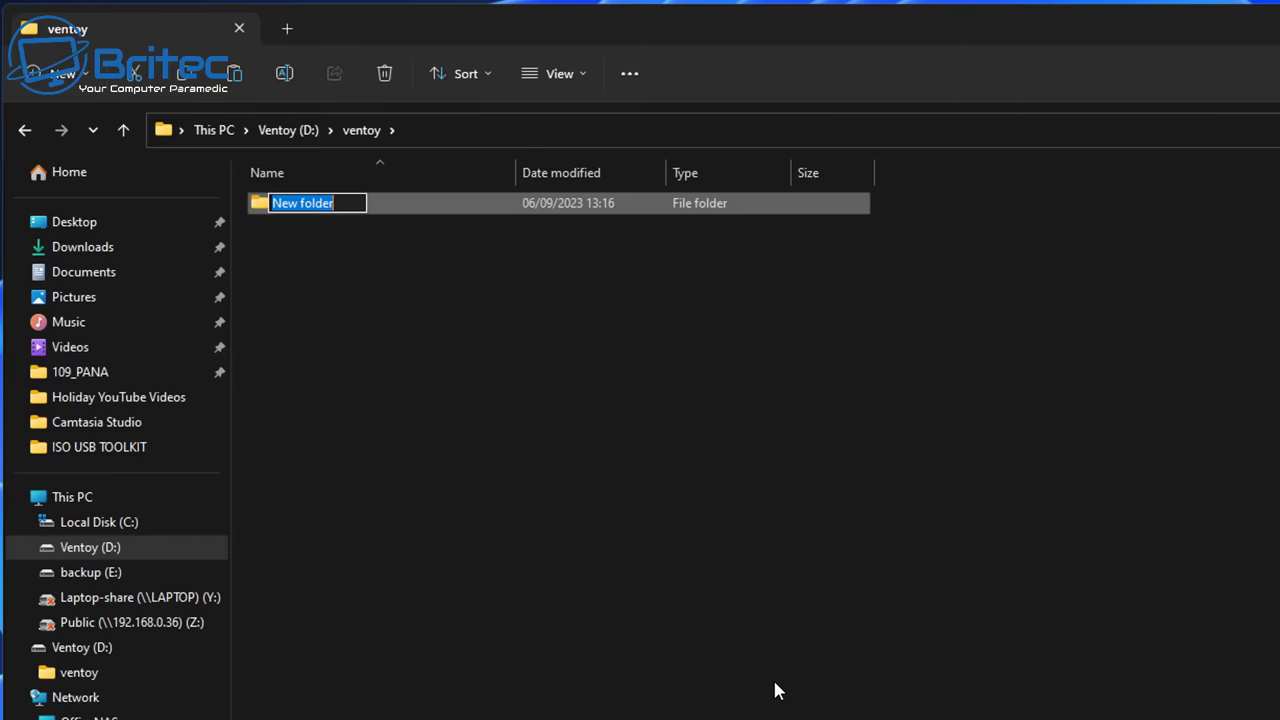
type("the")
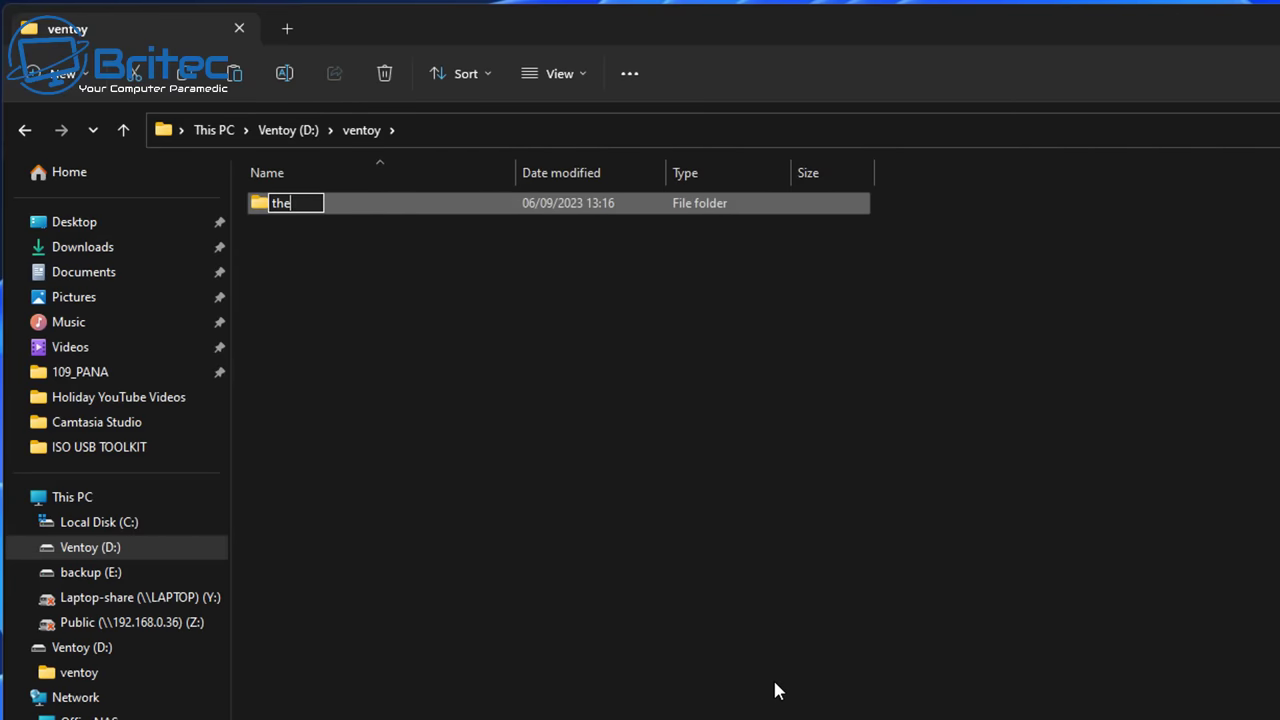
type("mes")
key("Return")
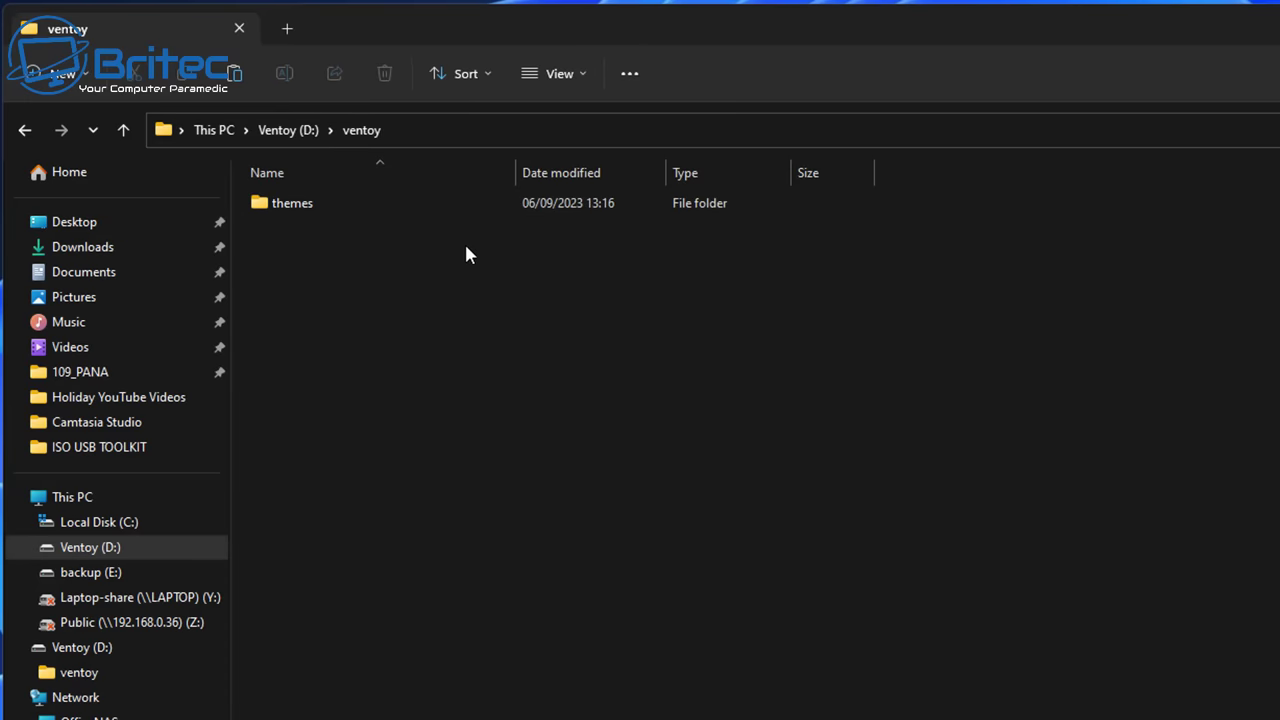
left_click(582, 70)
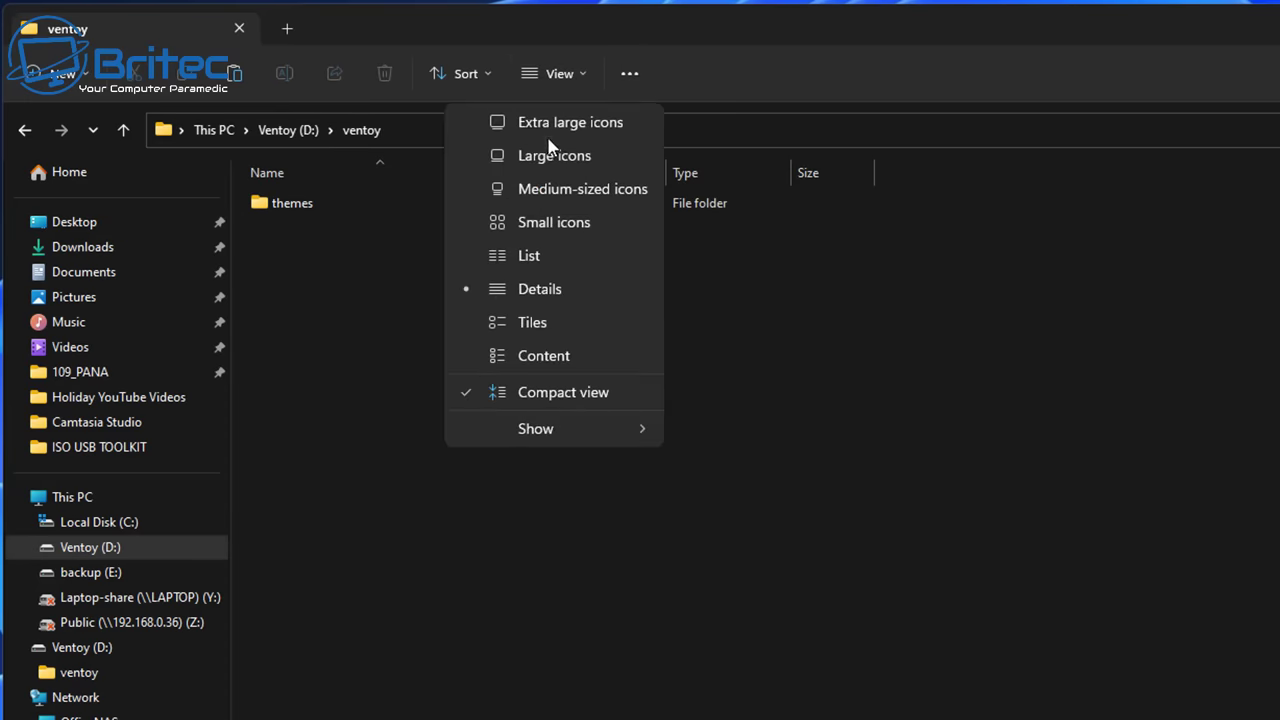
left_click(543, 160)
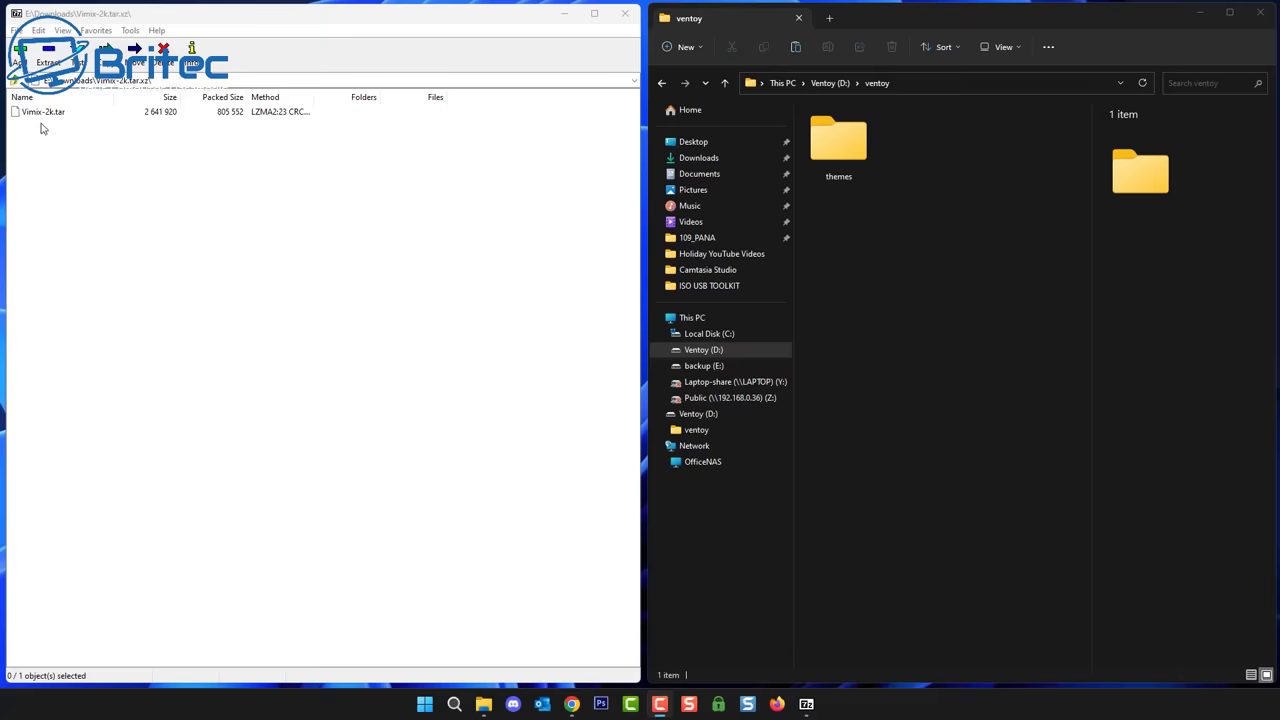
- Examine the theme files in the Vimix folder inside the Vimix-2k.tar archive and return to its parent folder Vimix-2k
left_click(44, 113)
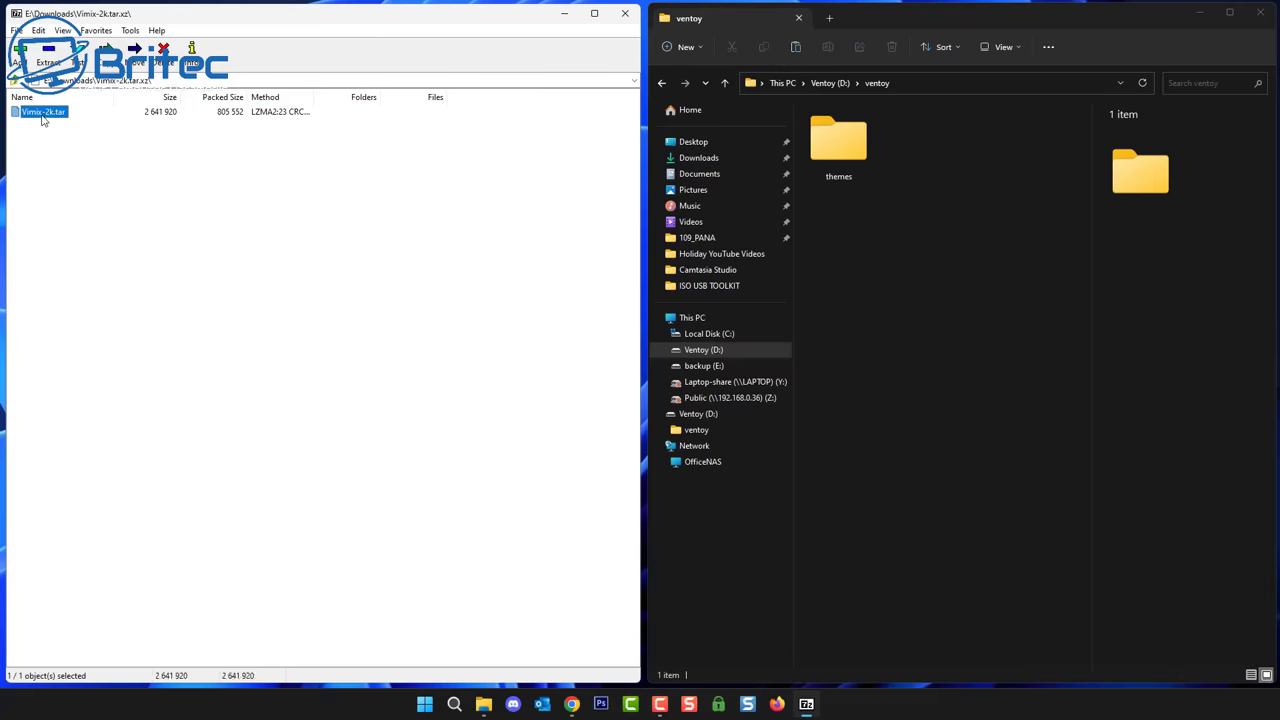
double_click(44, 113)
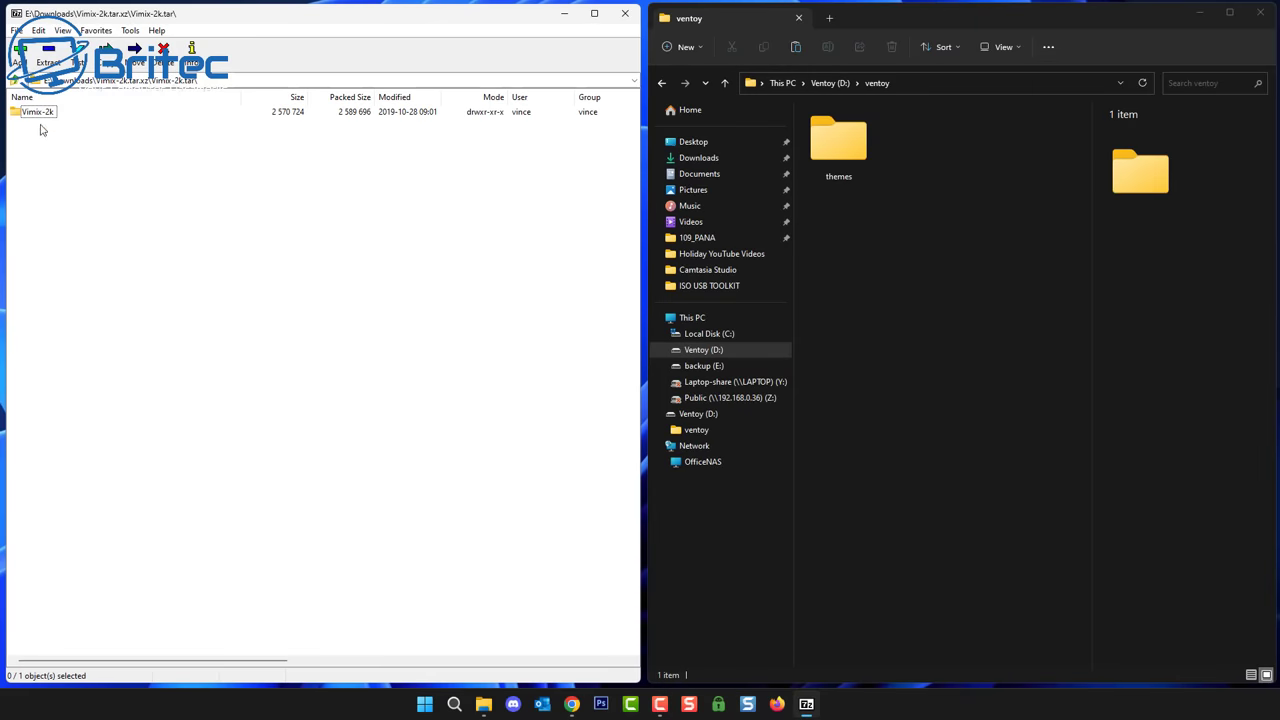
double_click(38, 112)
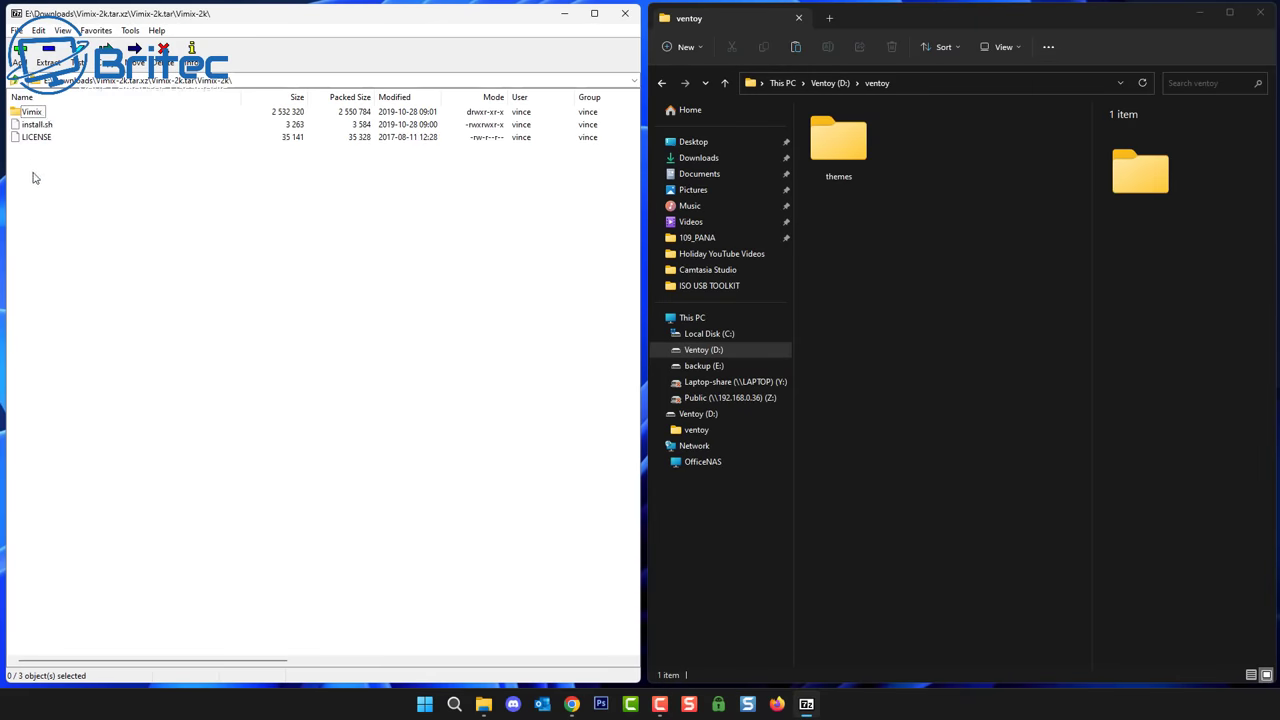
double_click(34, 112)
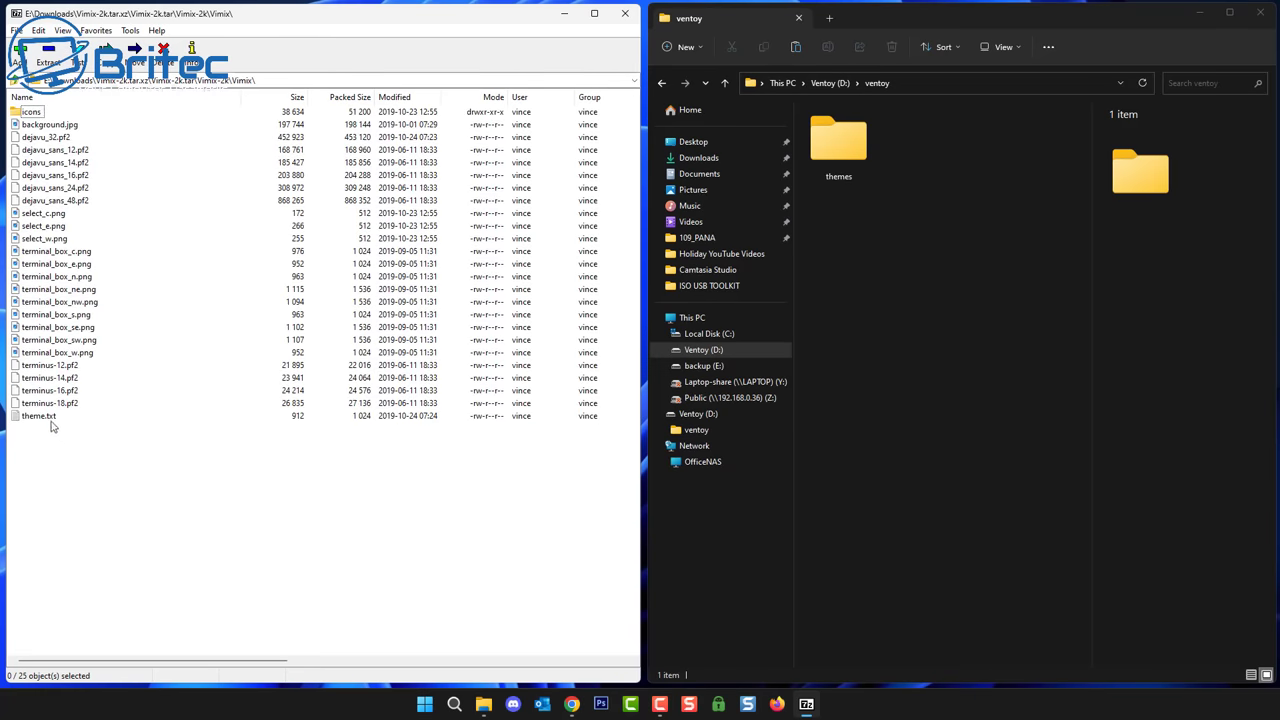
left_click_drag(32, 112, 55, 111)
left_click(15, 84)
left_click(49, 189)
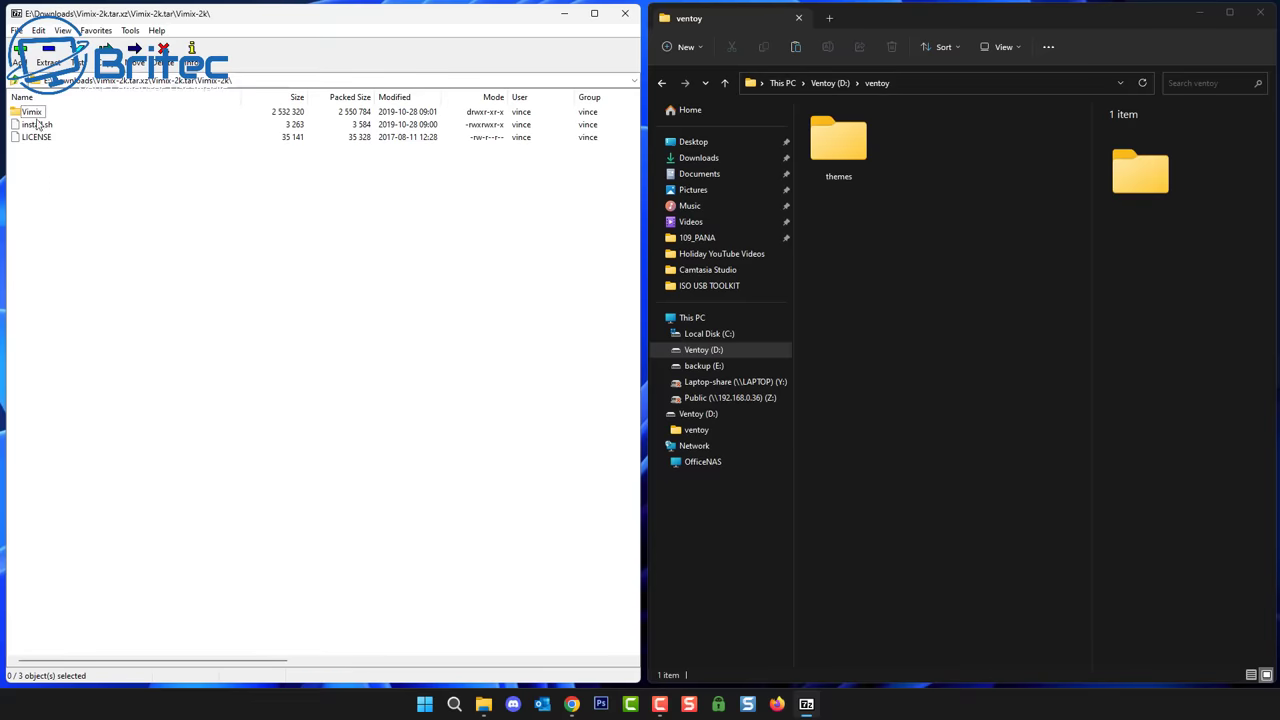
- Copy the Vimix folder from the Vimix-2k archive into the themes folder on the Ventoy (D:) drive
left_click(30, 114)
left_click(838, 145)
double_click(838, 145)
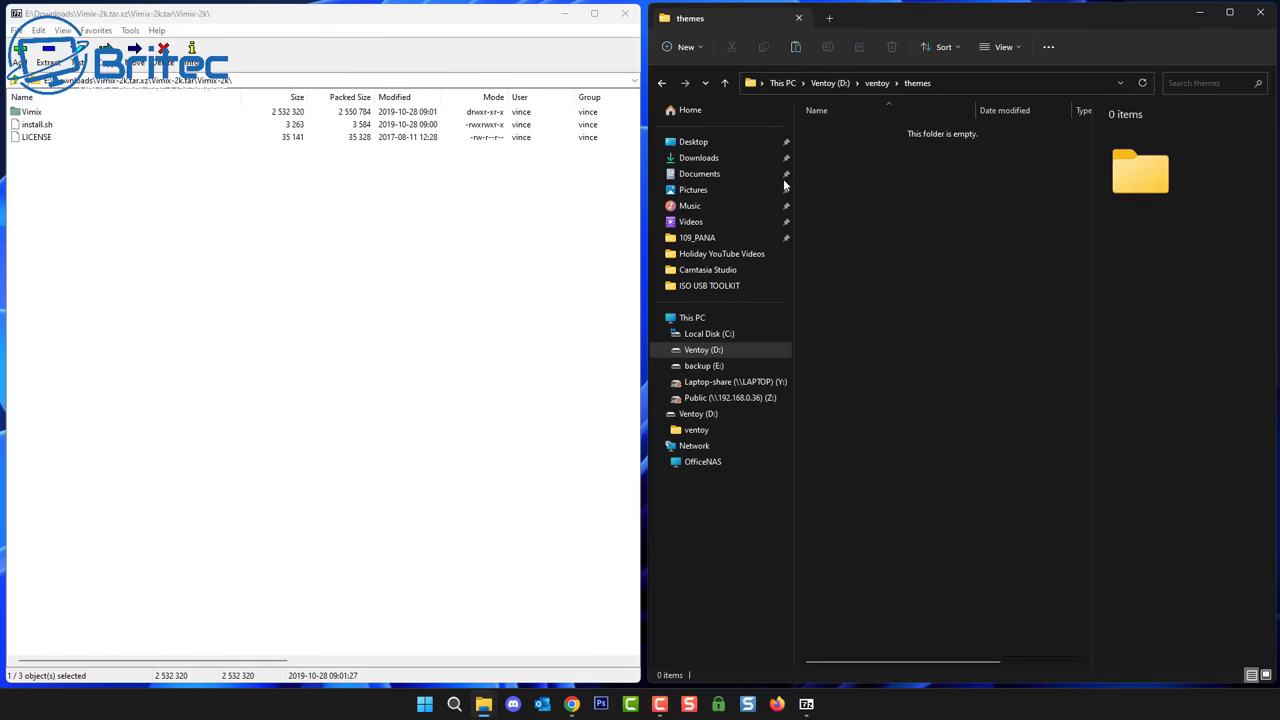
left_click_drag(30, 111, 900, 250)
right_click(922, 374)
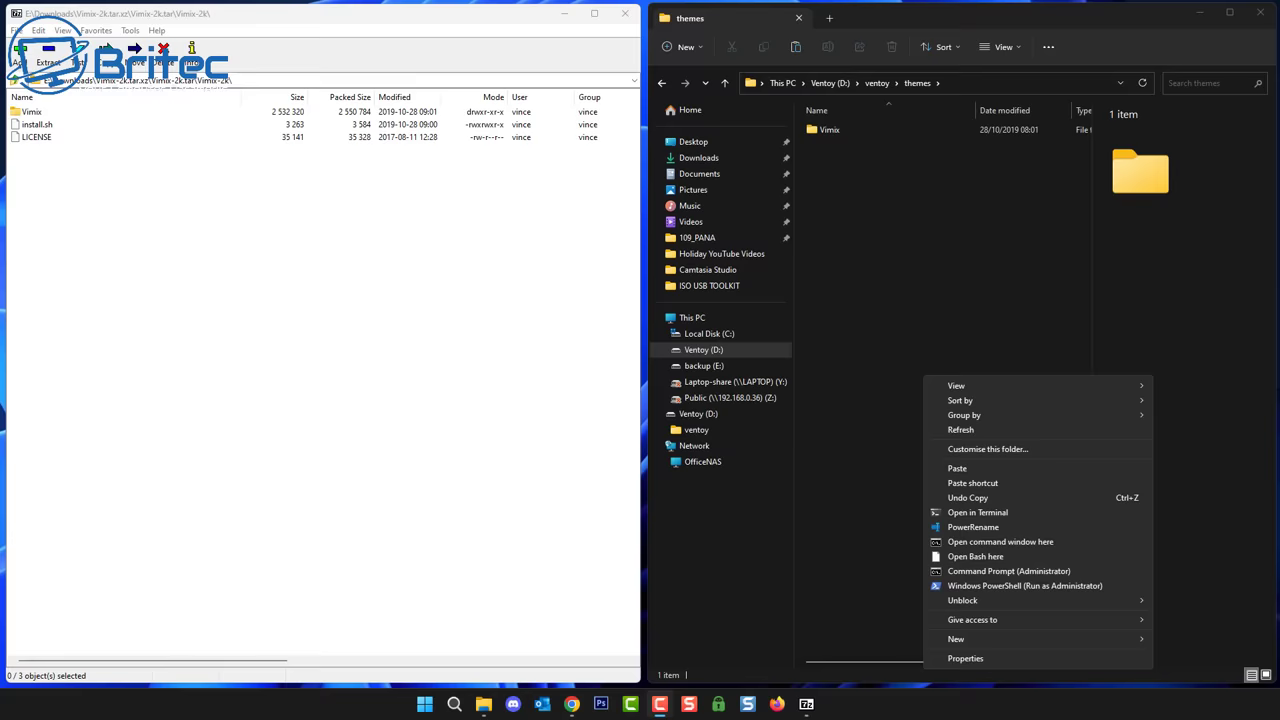
left_click(947, 306)
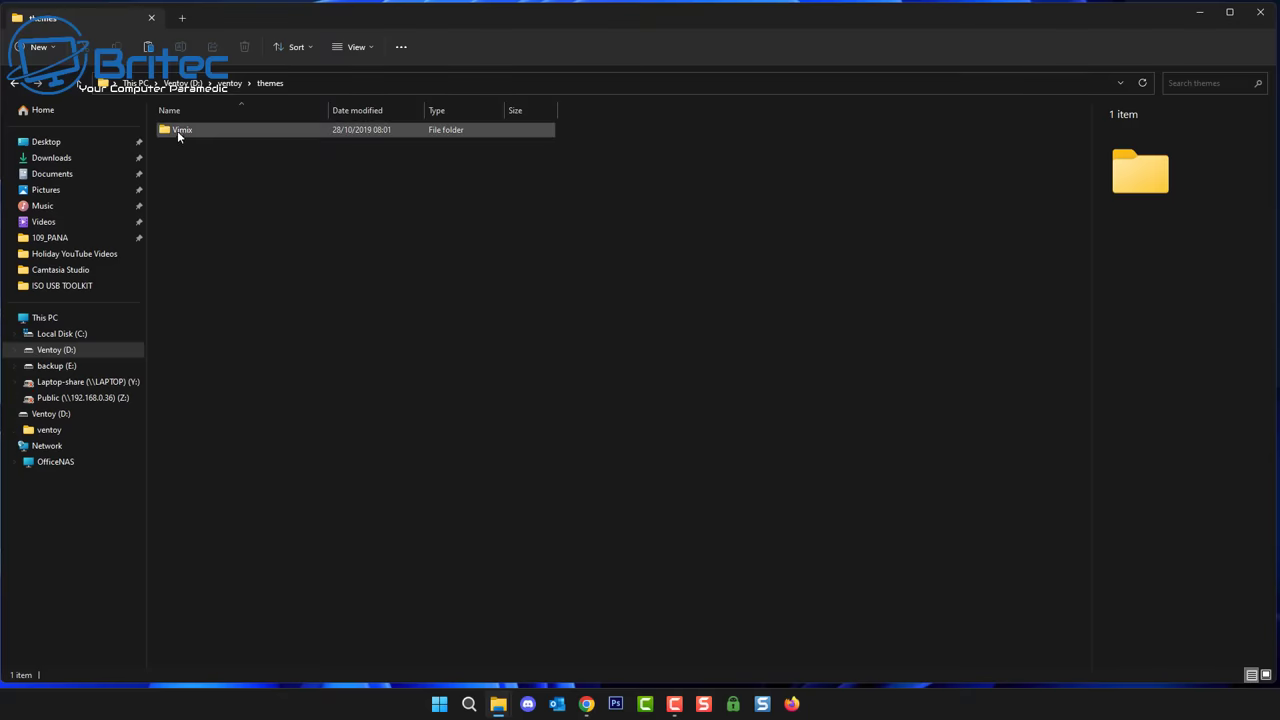
- Examine the copied Vimix folder's files, viewing background.jpg and several of the select and terminal_box images
double_click(177, 130)
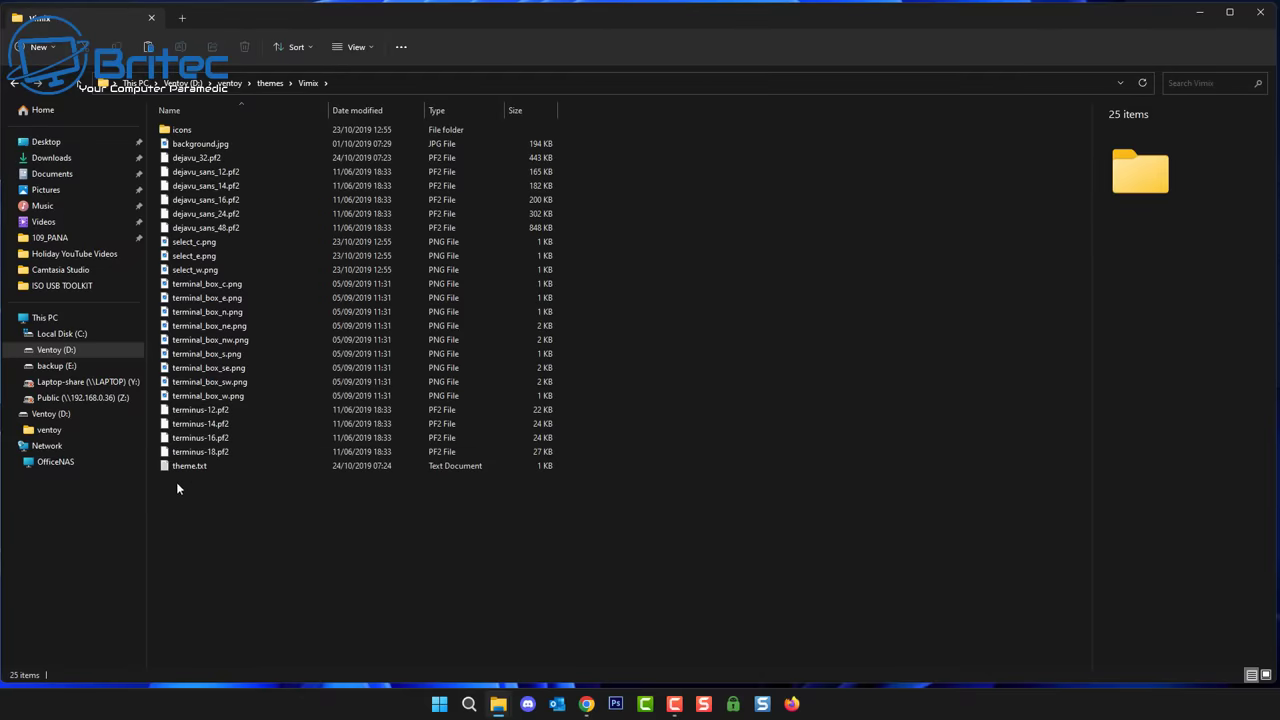
double_click(190, 144)
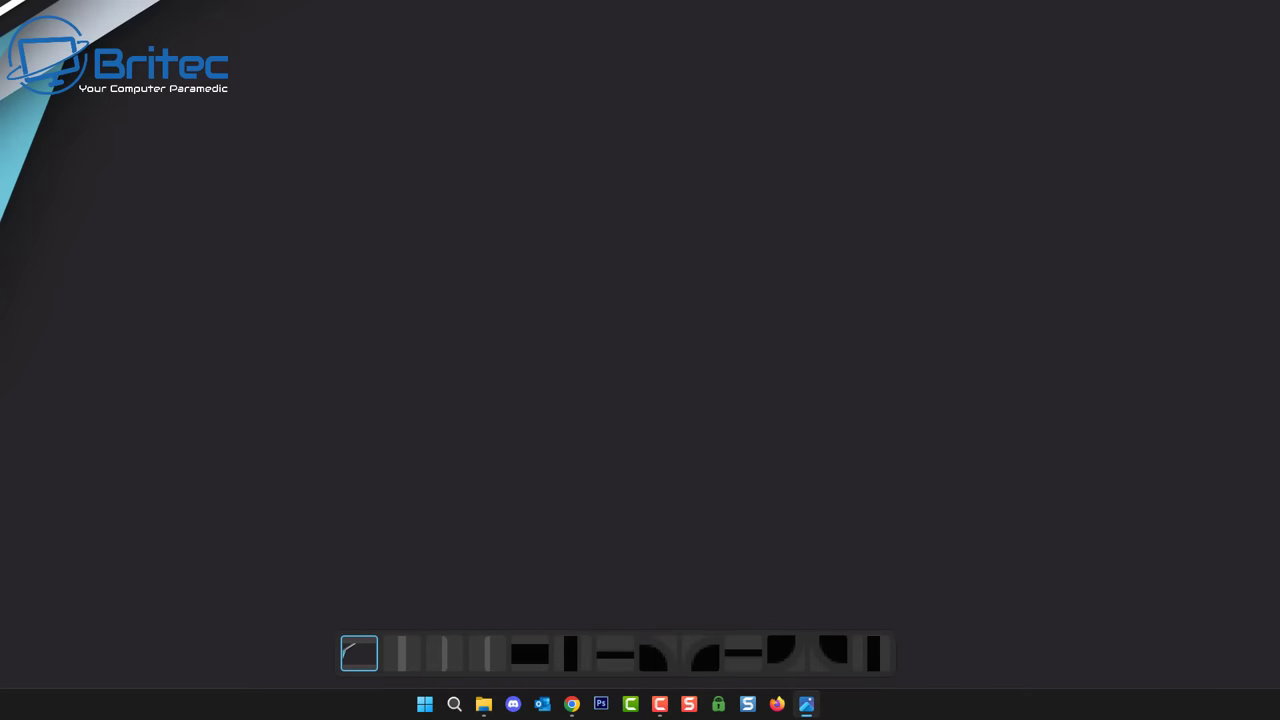
key("alt+F4")
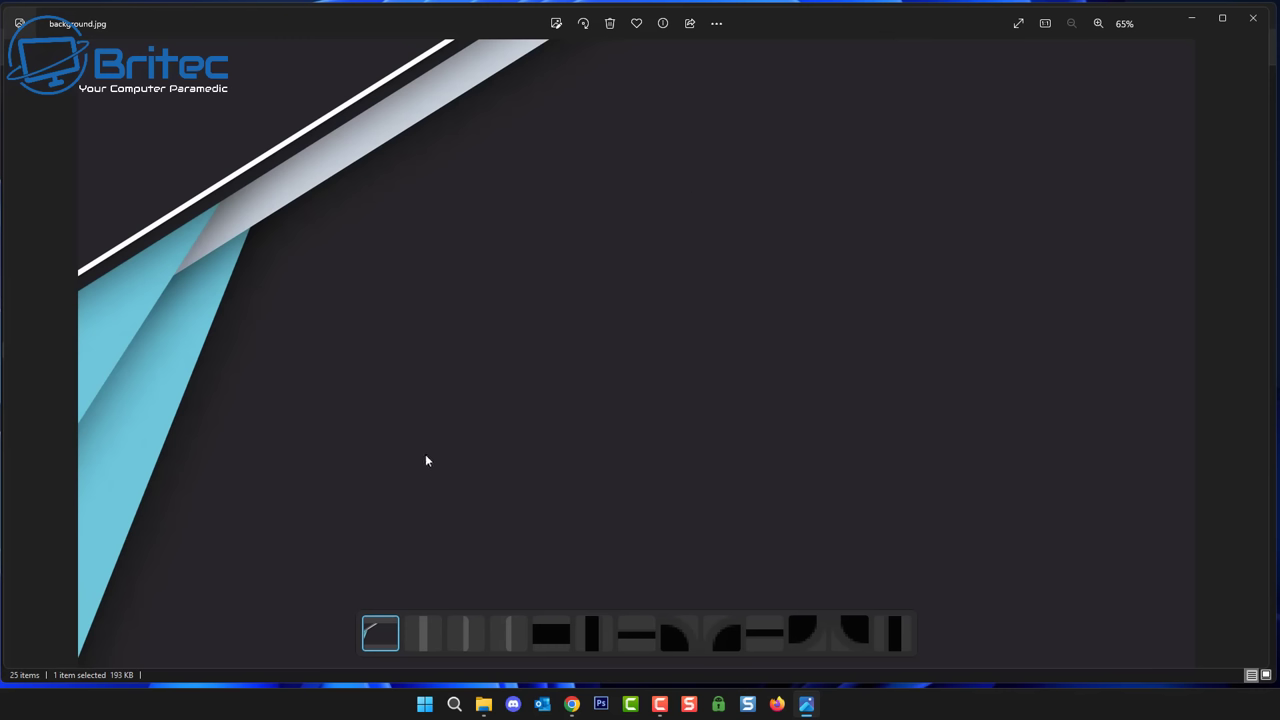
left_click(422, 636)
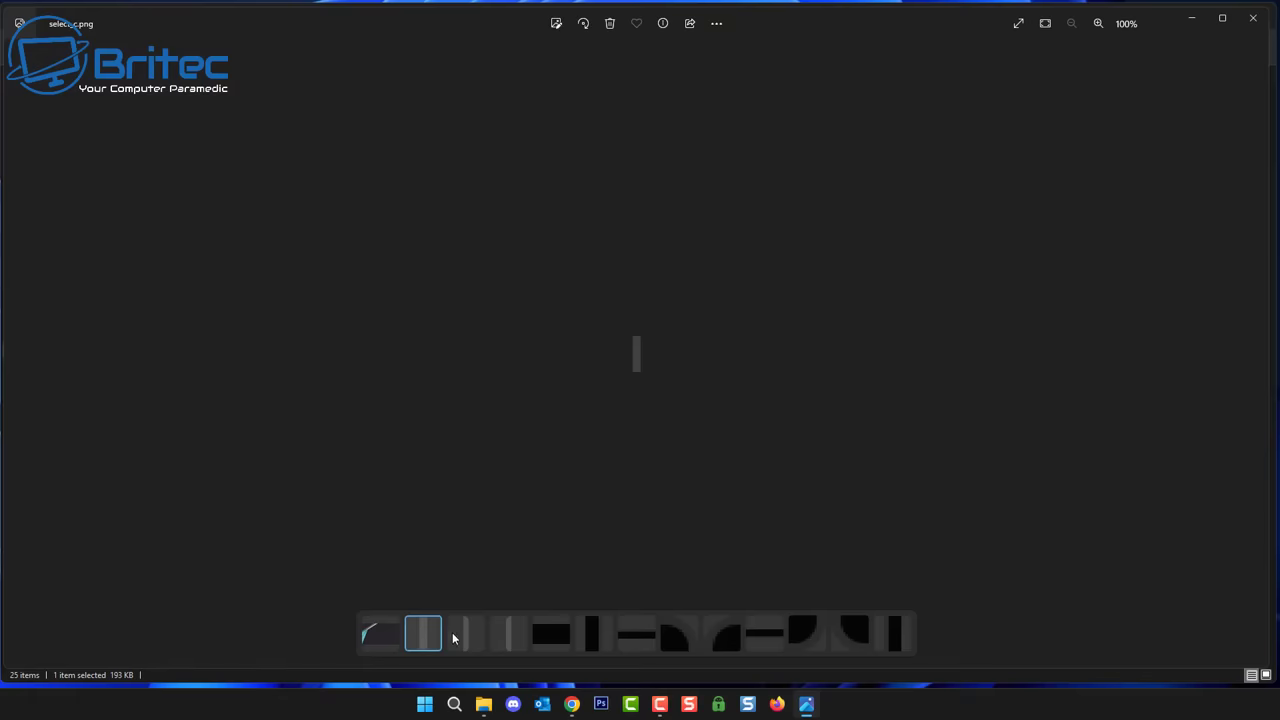
left_click(466, 634)
left_click(507, 633)
left_click(593, 634)
left_click(636, 634)
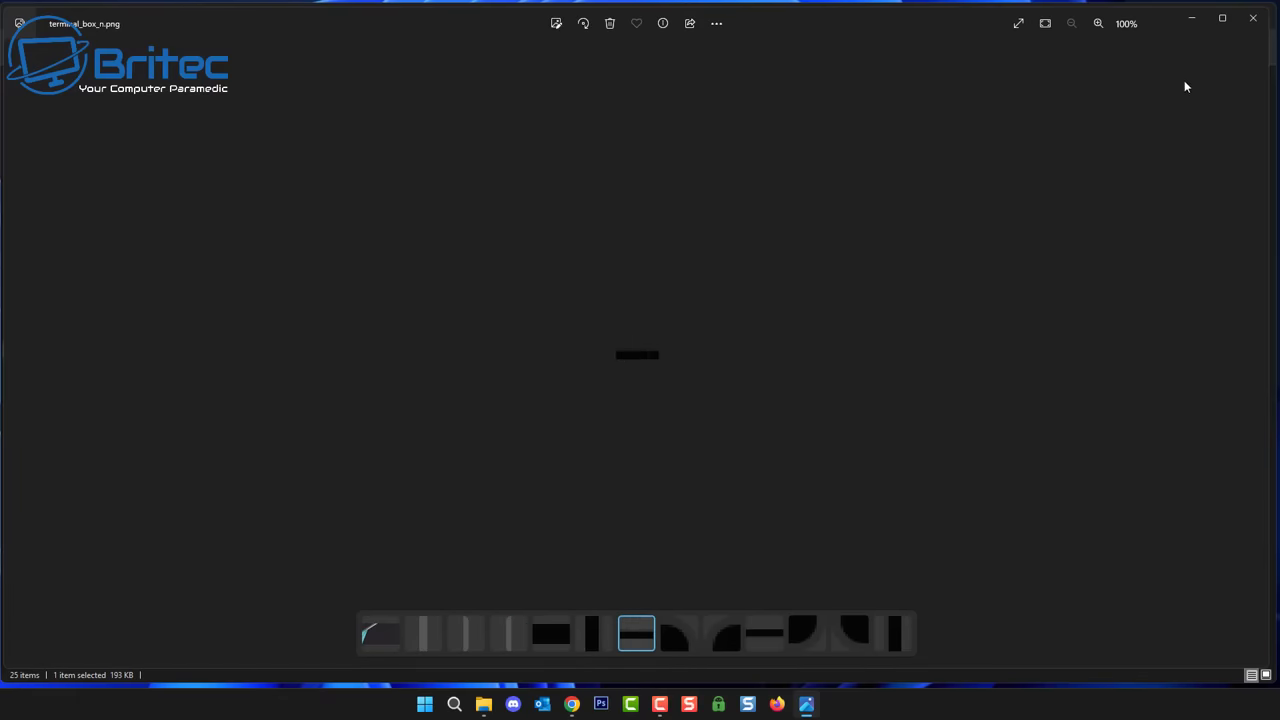
left_click(1253, 18)
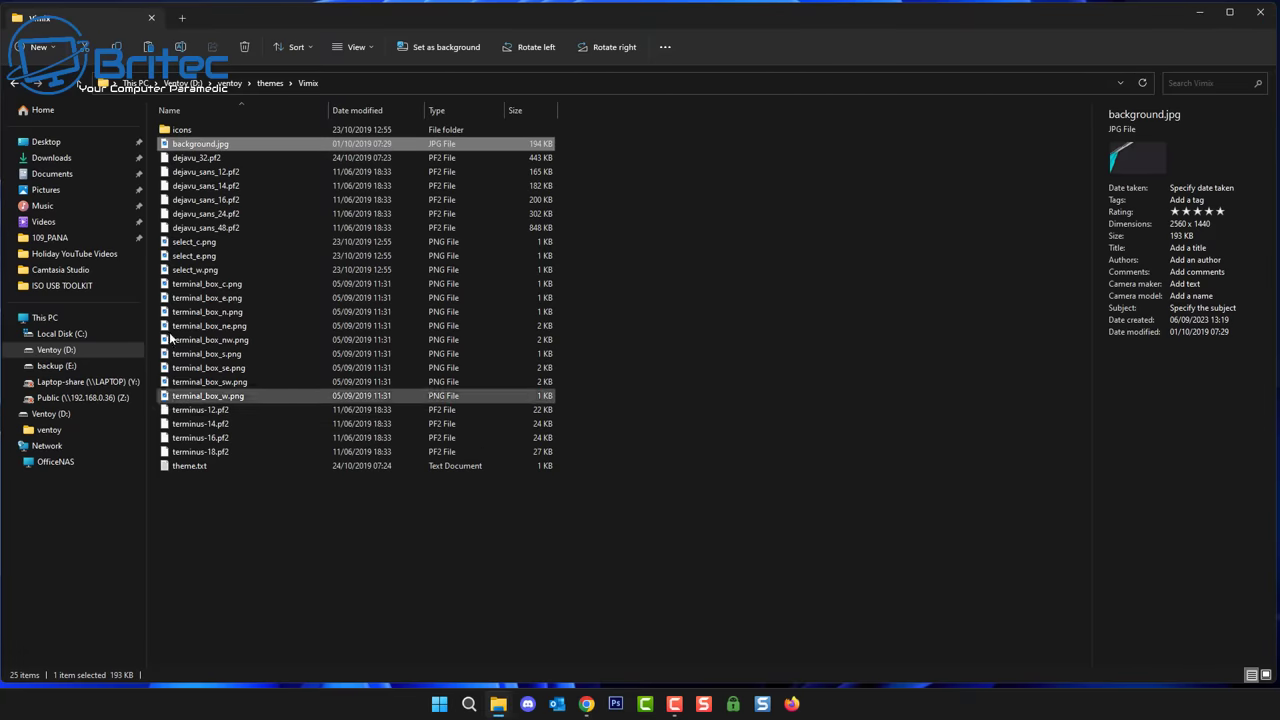
- Return to the ventoy folder and create a new text document beside the themes folder
left_click(15, 83)
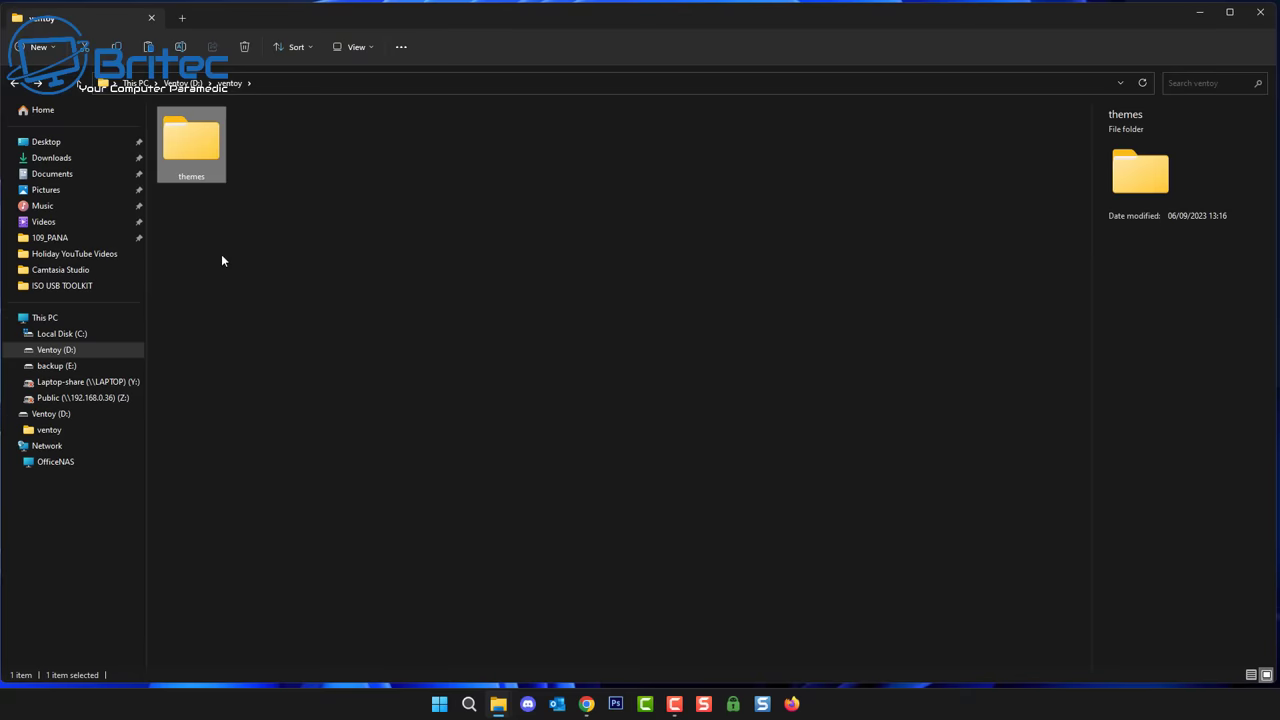
left_click(194, 247)
right_click(193, 217)
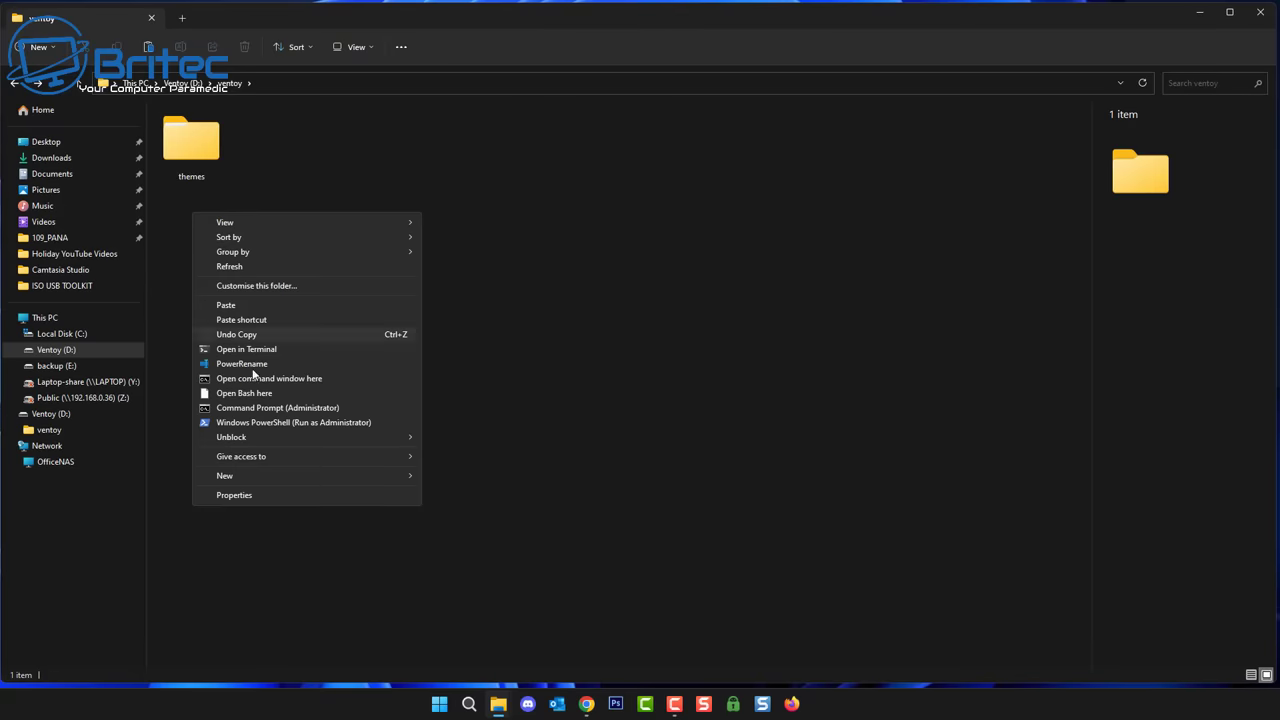
mouse_move(251, 475)
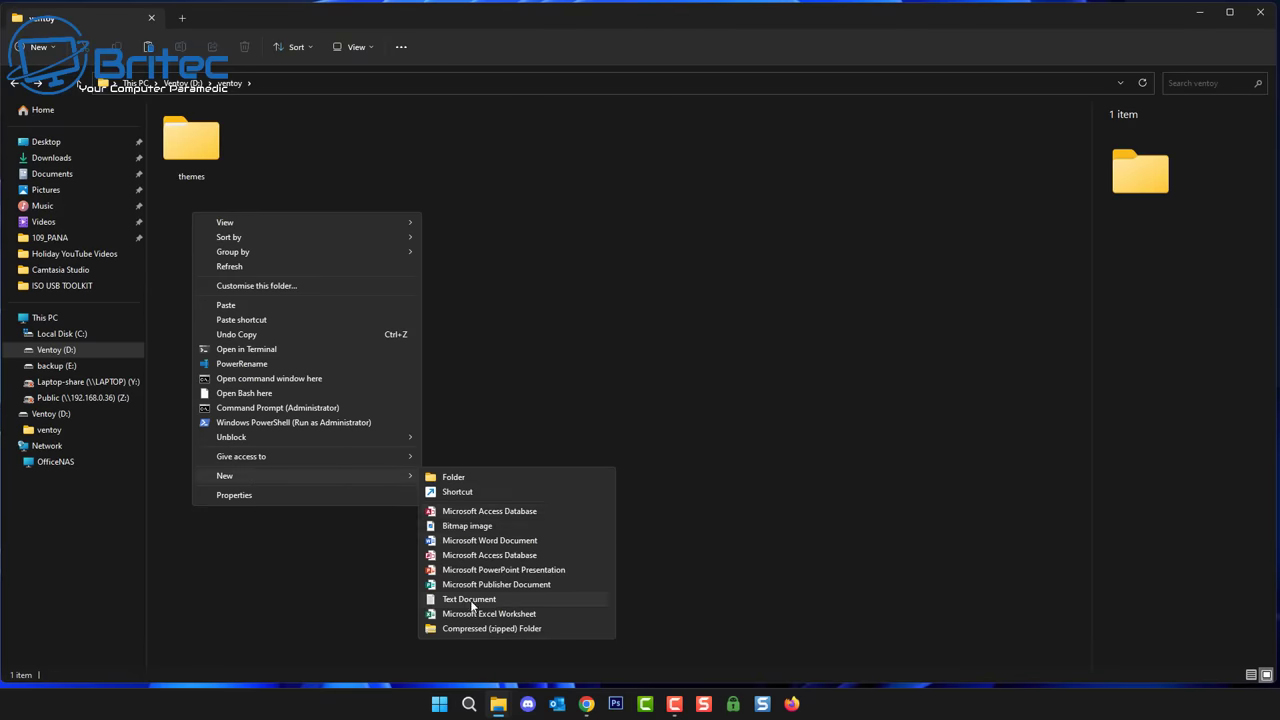
left_click(478, 599)
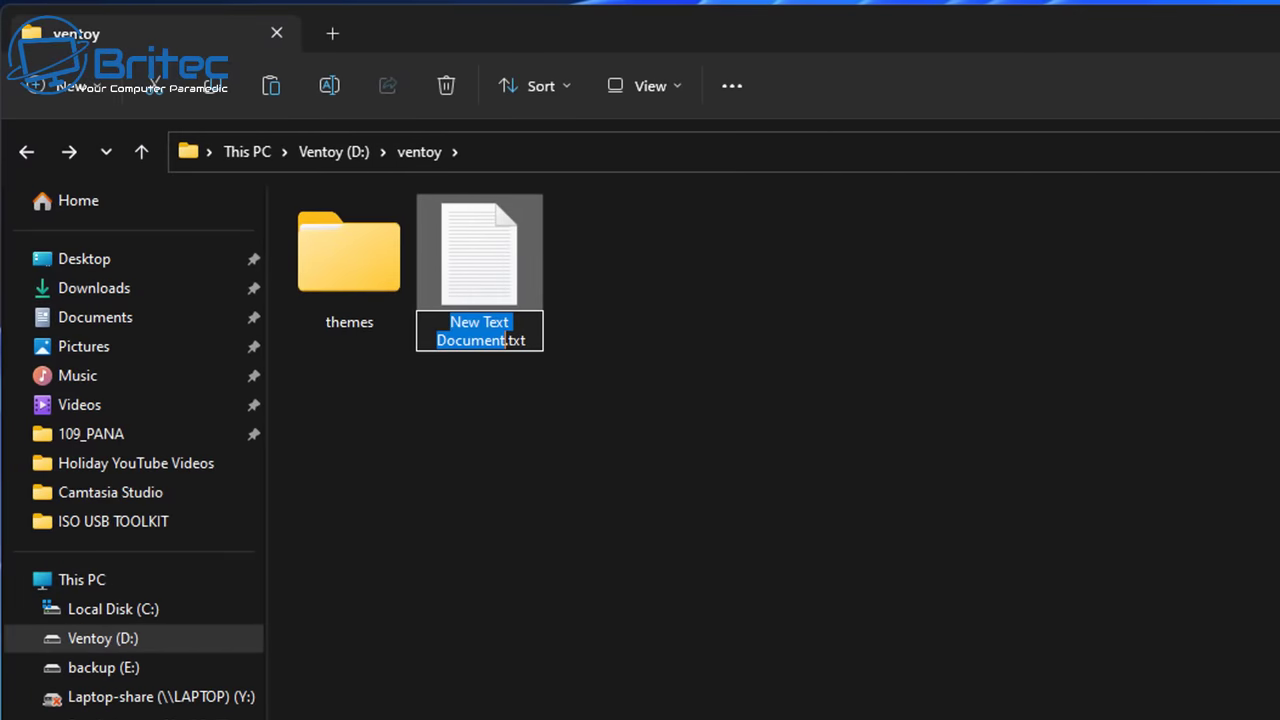
key("Return")
left_click(459, 337)
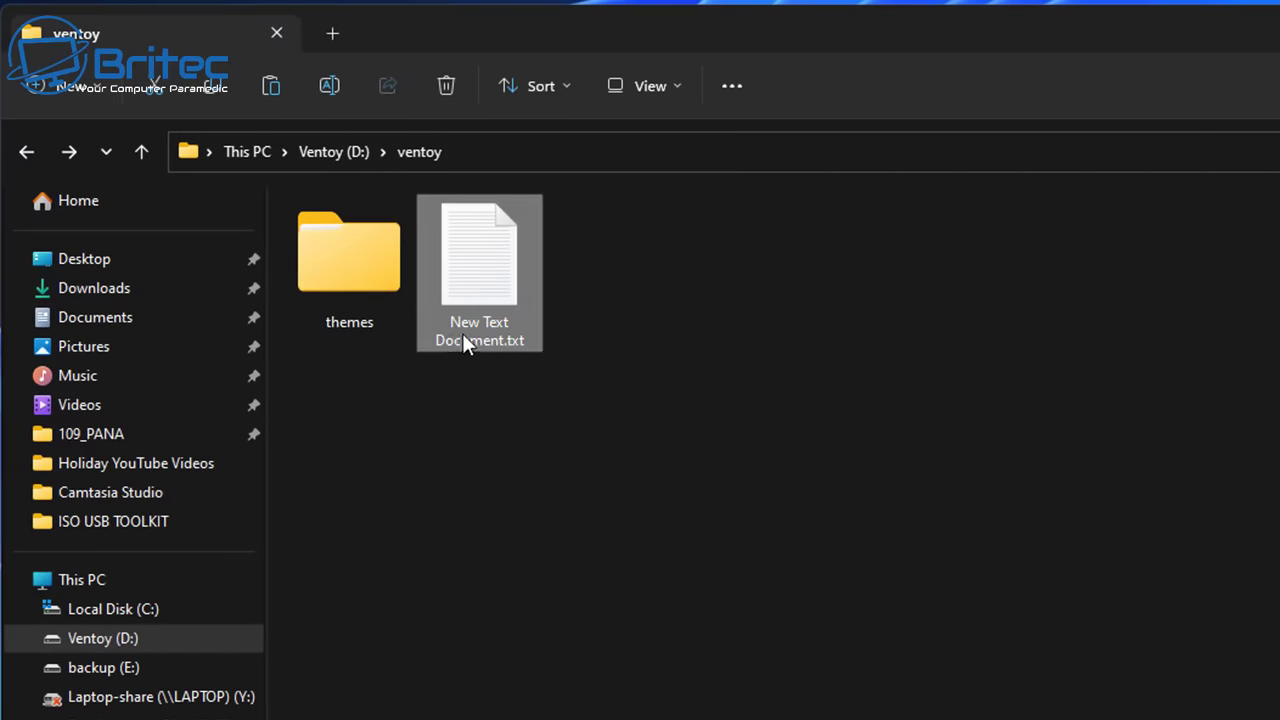
- Rename the new text document as ventoy.json and accept the file extension change
right_click(462, 340)
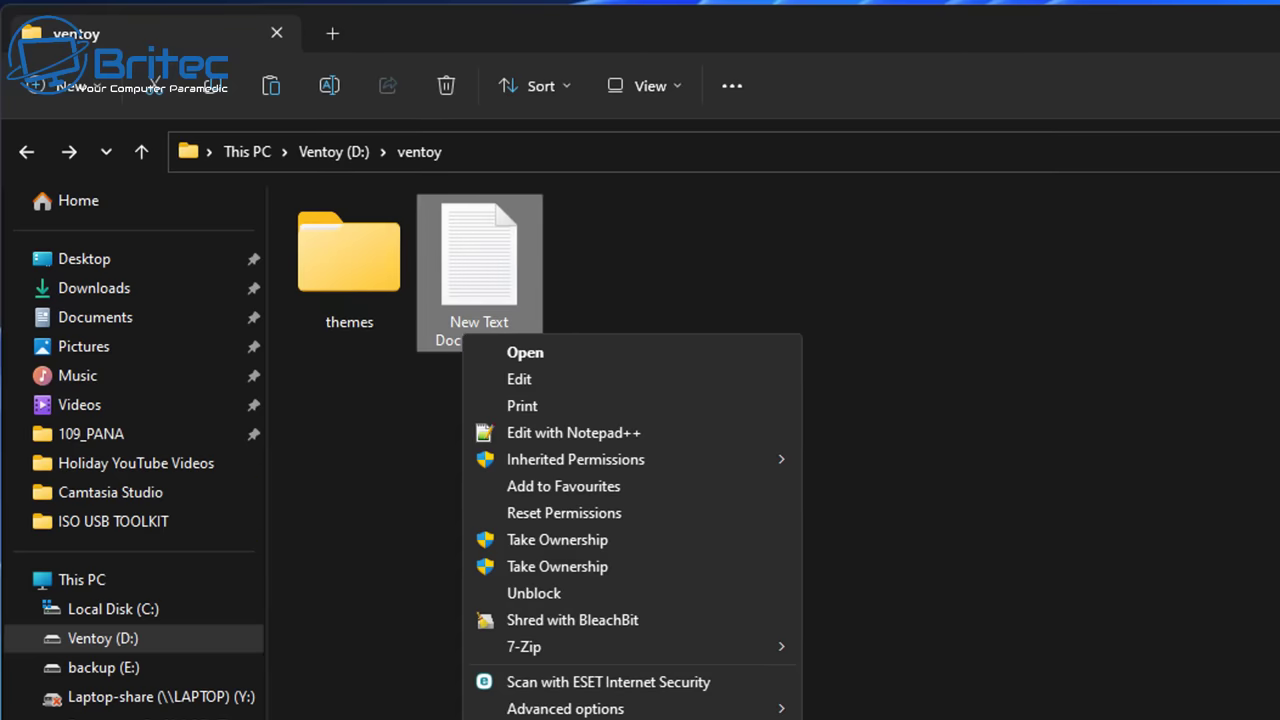
key("F2")
left_click_drag(532, 336, 450, 322)
type("v")
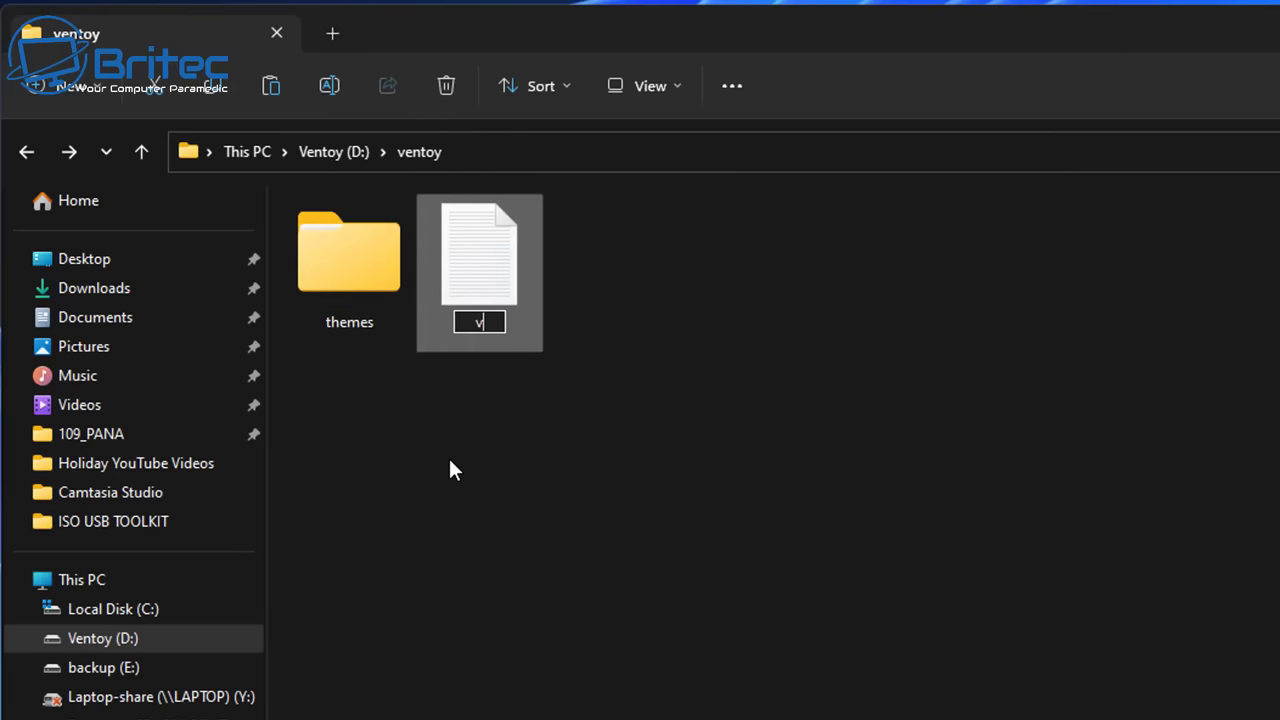
type("entoy.")
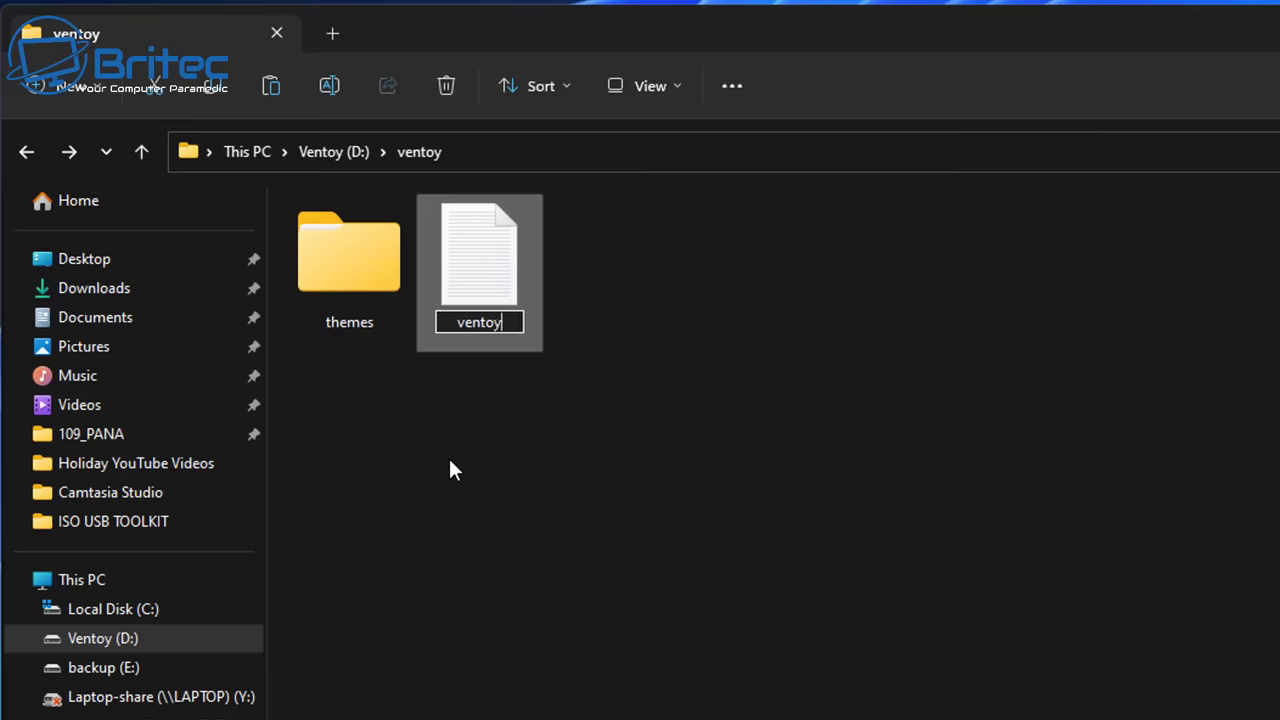
type("json")
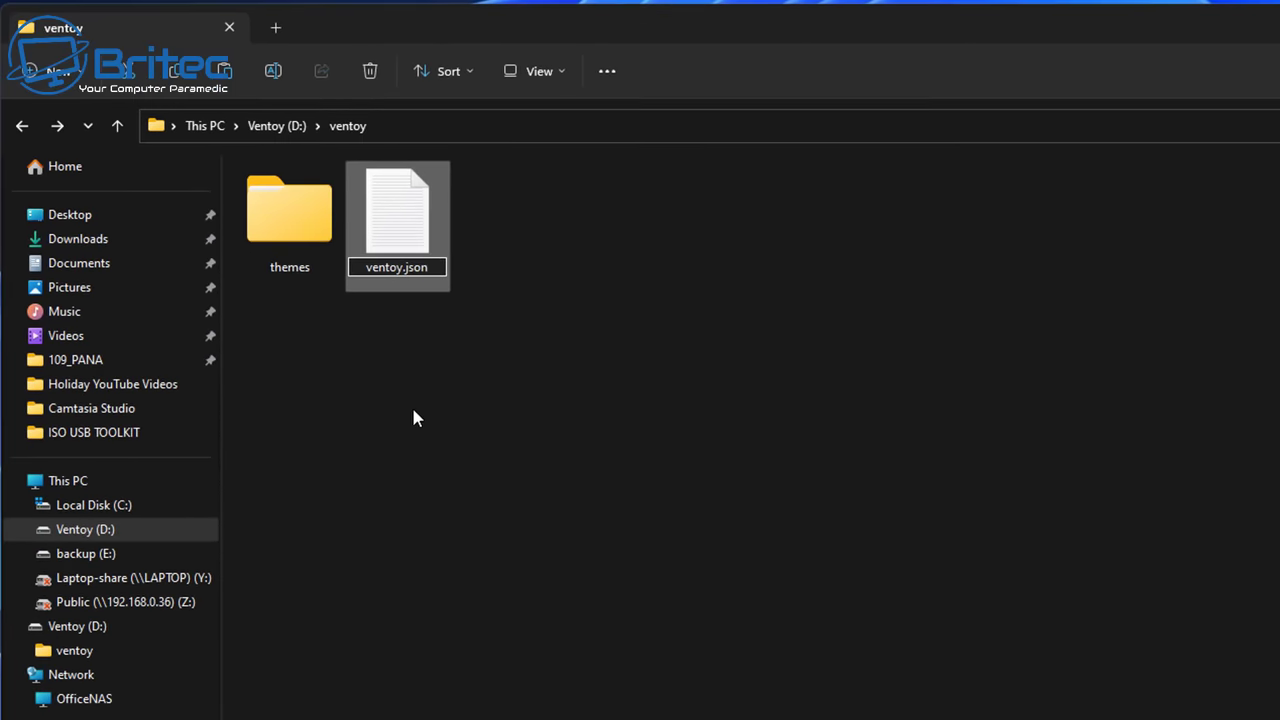
key("Return")
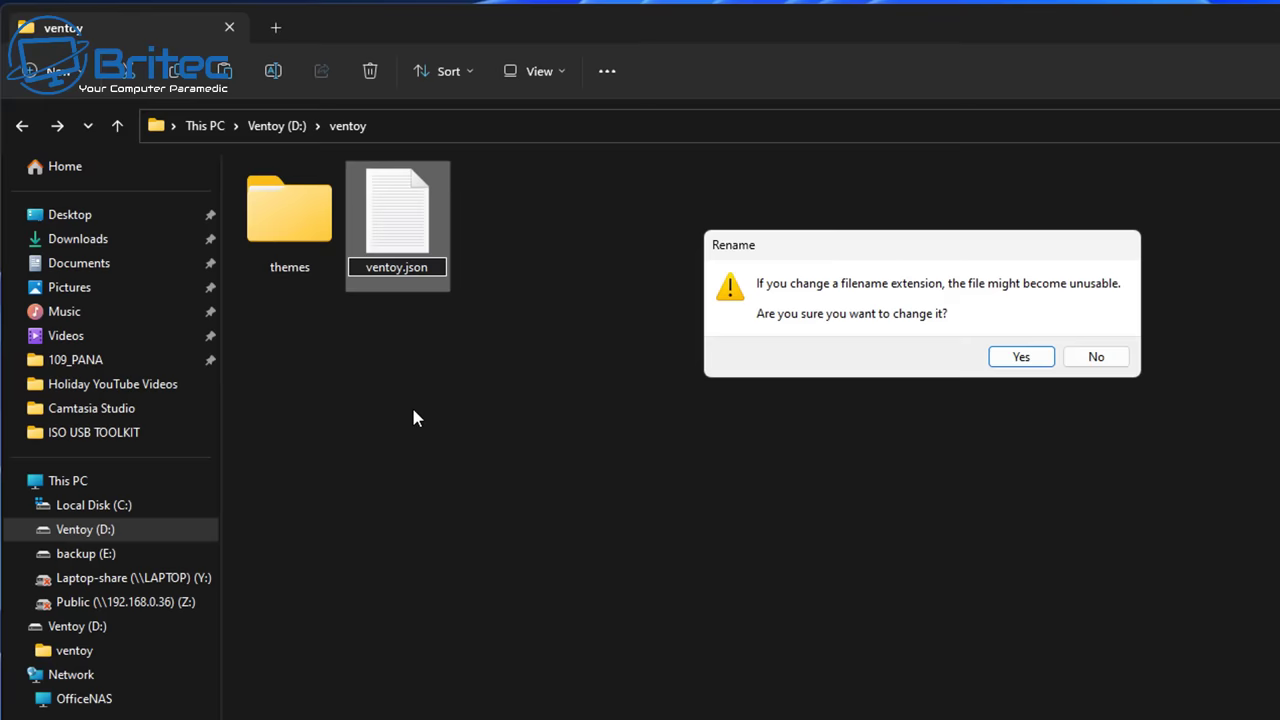
left_click(1021, 358)
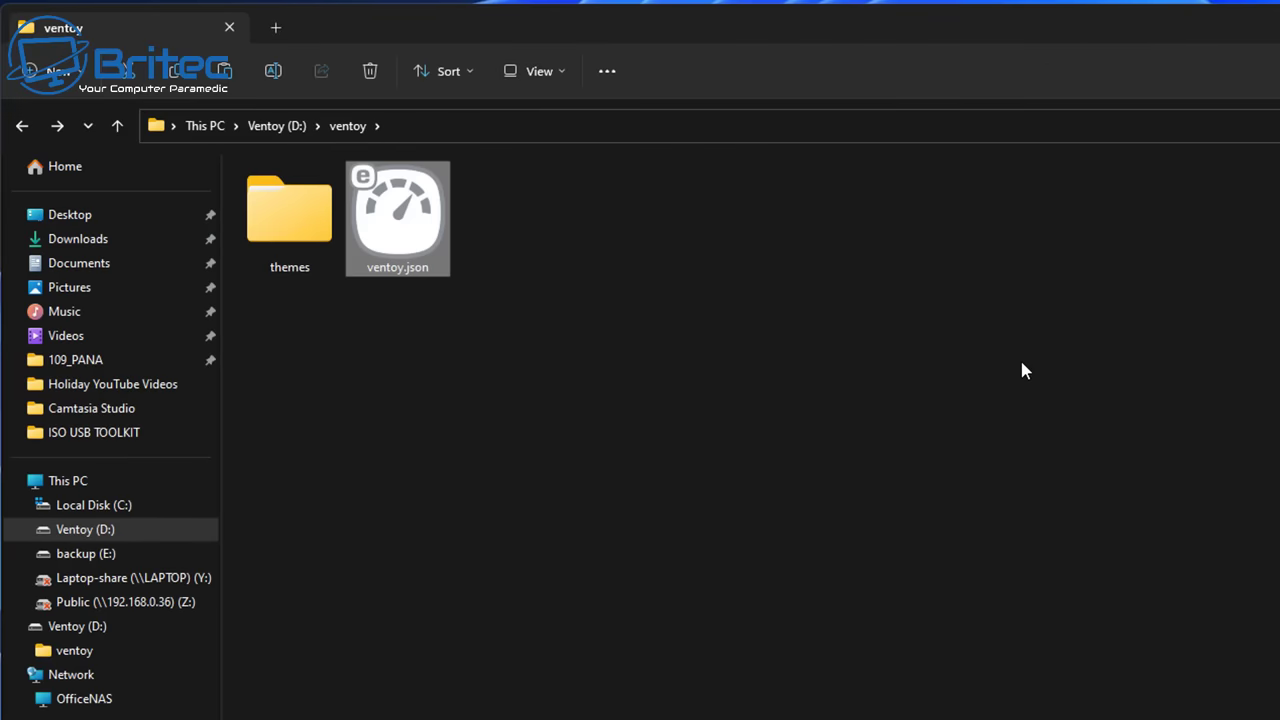
- Open ventoy.json in Notepad and paste the theme block with the file path "/ventoy/themes/Vimix/theme.txt"
right_click(385, 216)
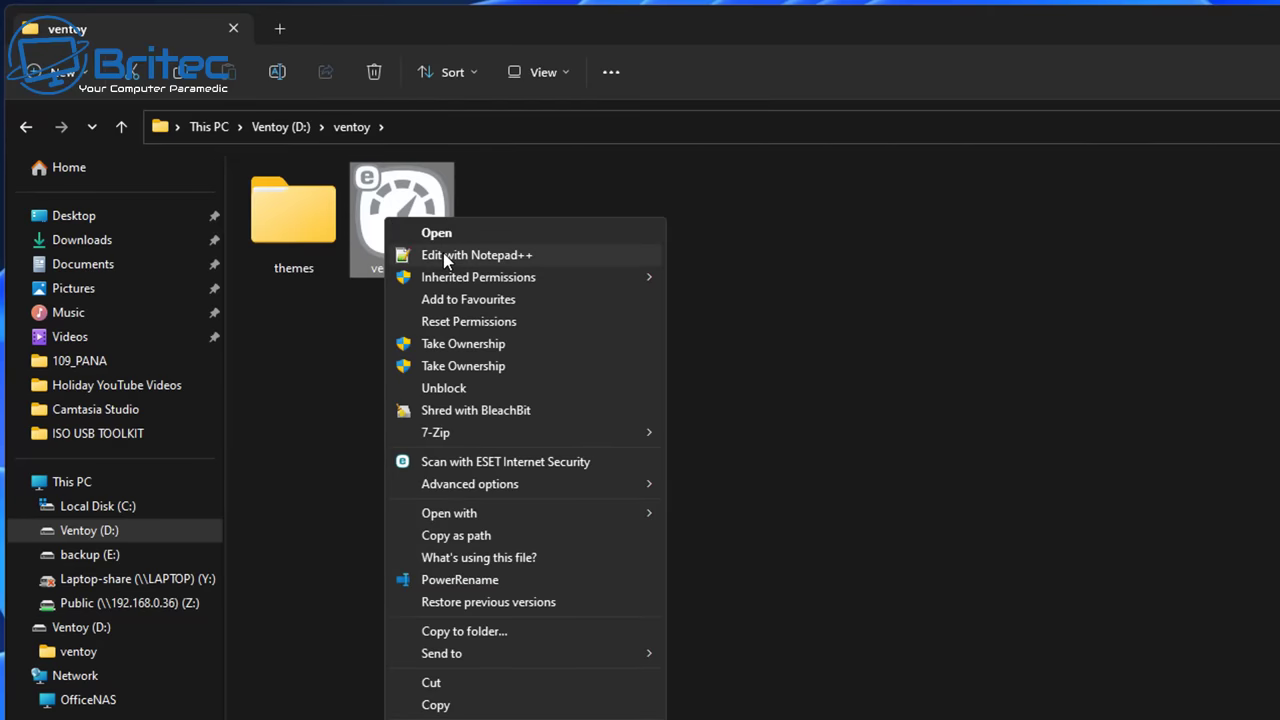
mouse_move(505, 513)
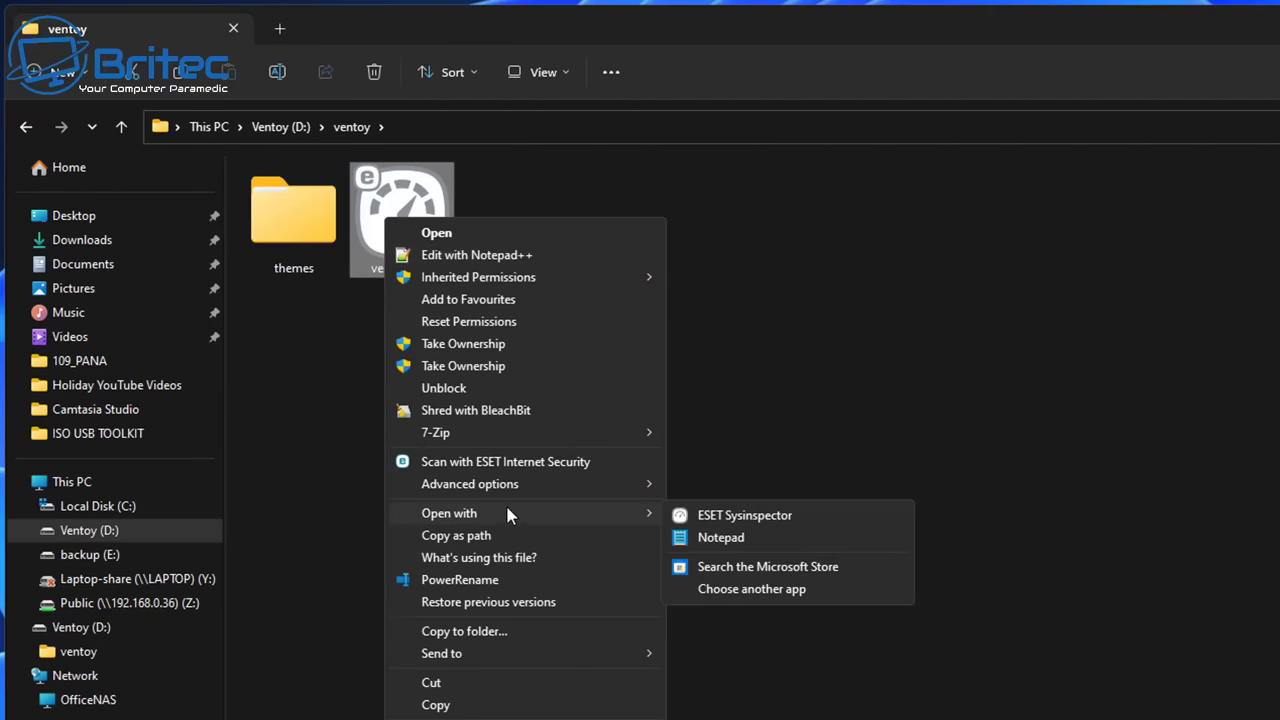
left_click(765, 540)
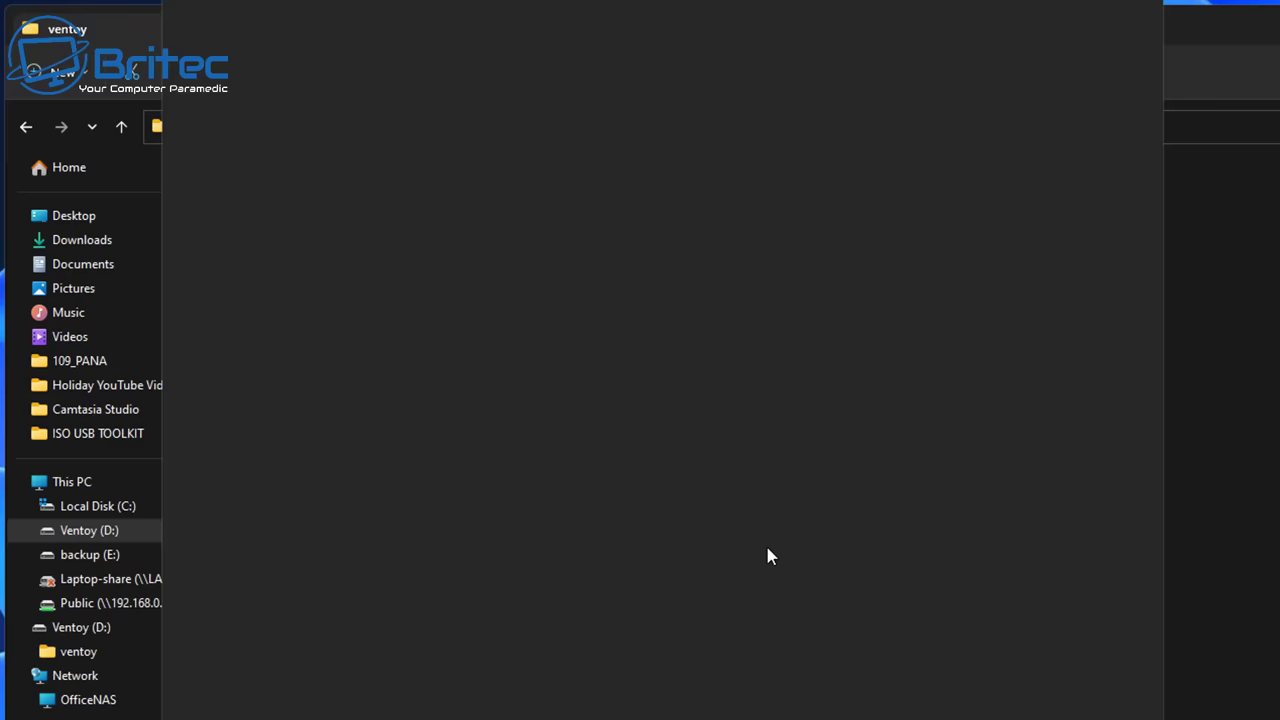
right_click(339, 31)
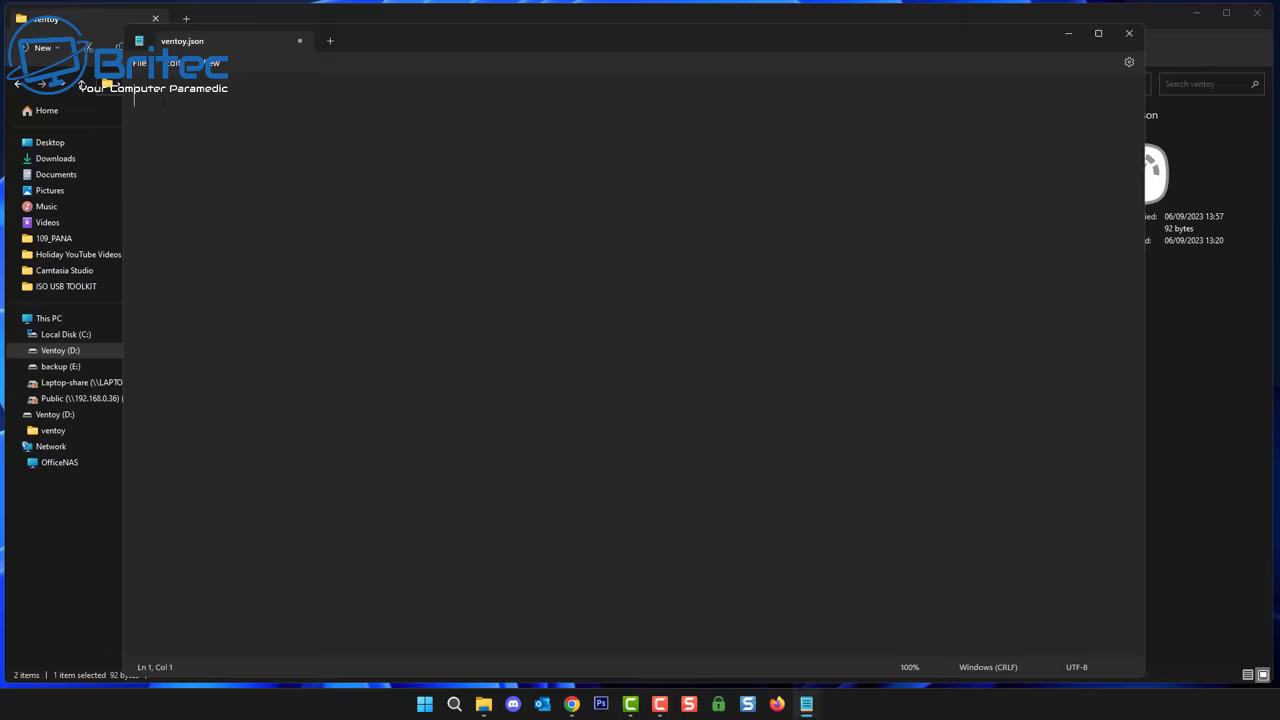
right_click(180, 100)
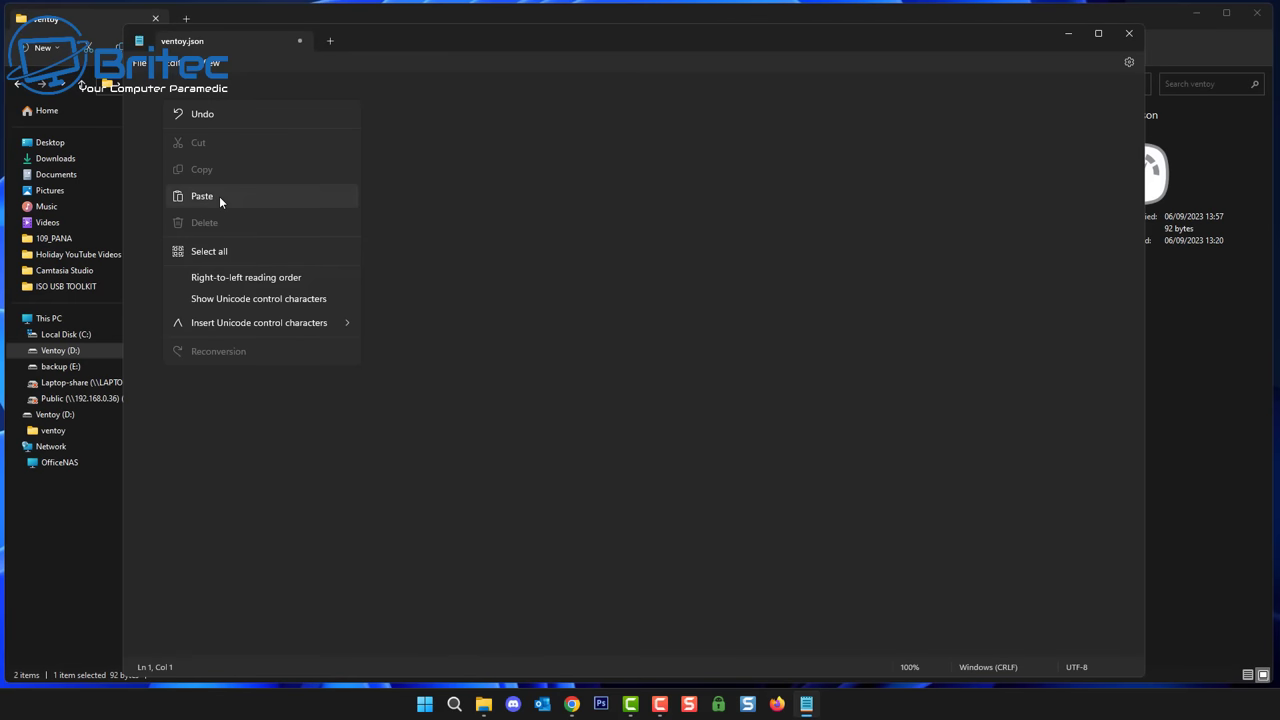
left_click(219, 196)
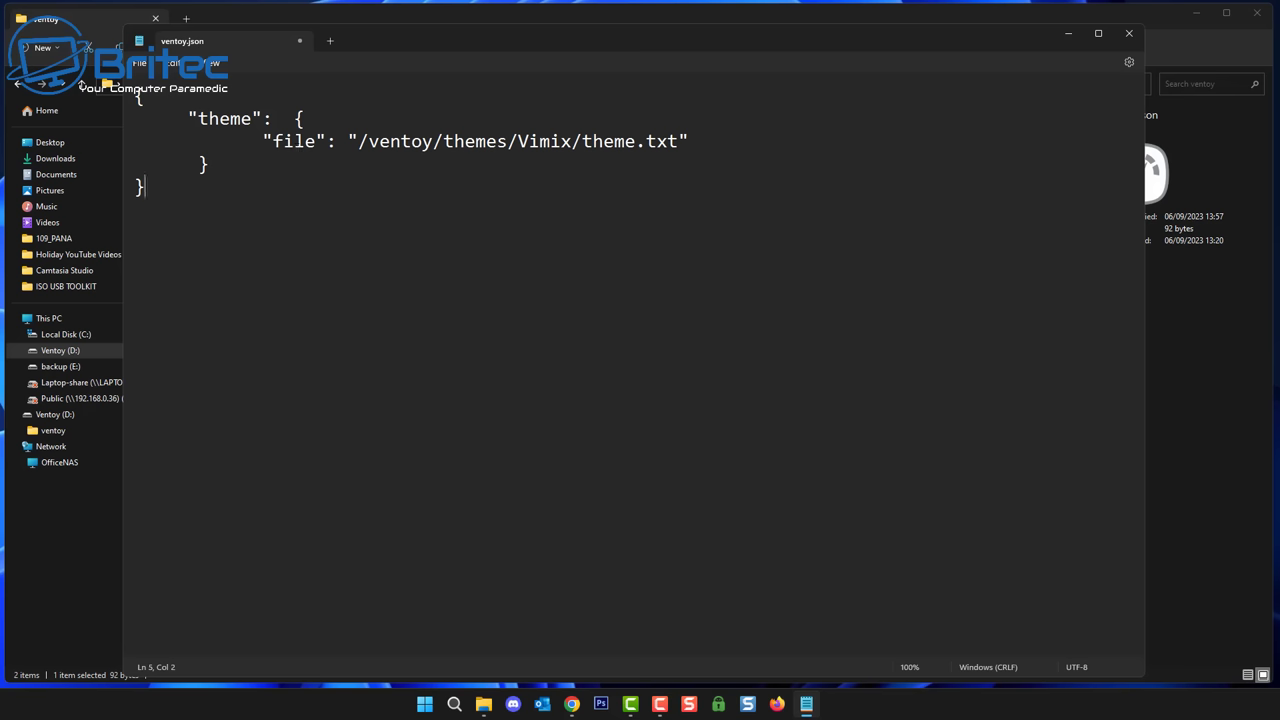
- Check the Vimix name in the pasted path against the folder inside themes and return to the ventoy folder
key("shift+Right")
key("shift+Right")
key("shift+Right")
key("shift+Right")
key("shift+Right")
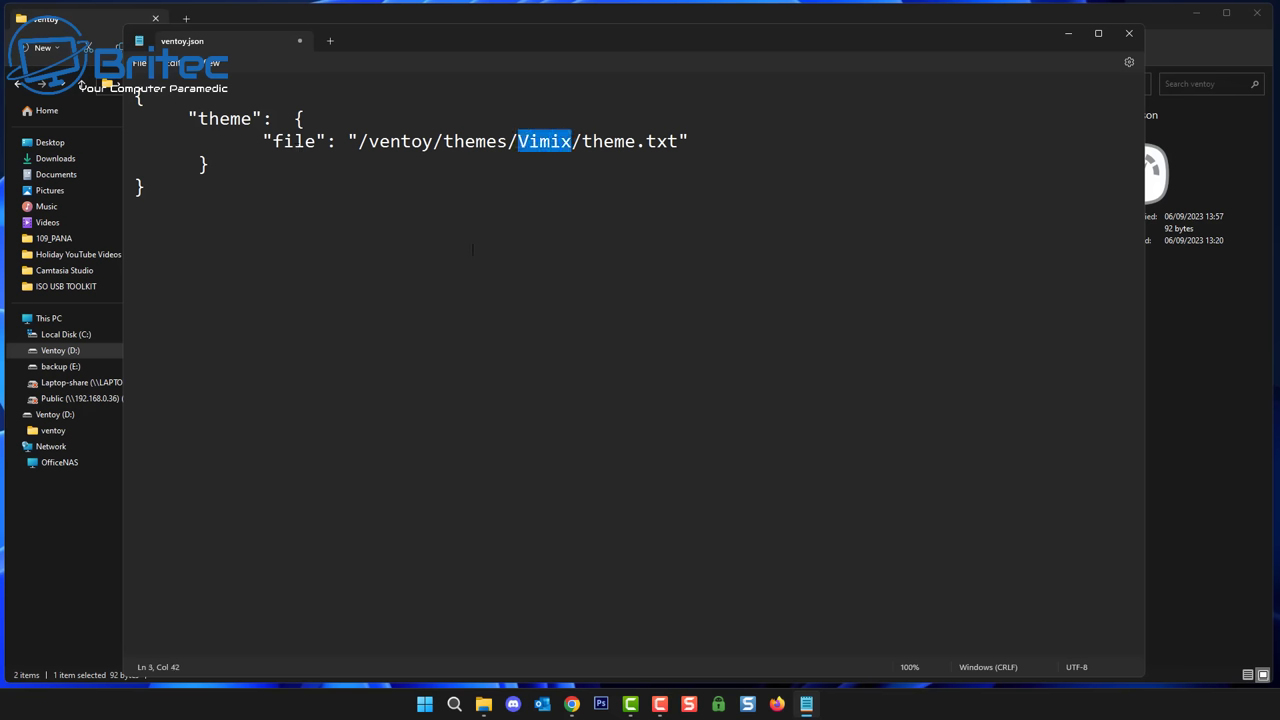
key("ctrl+End")
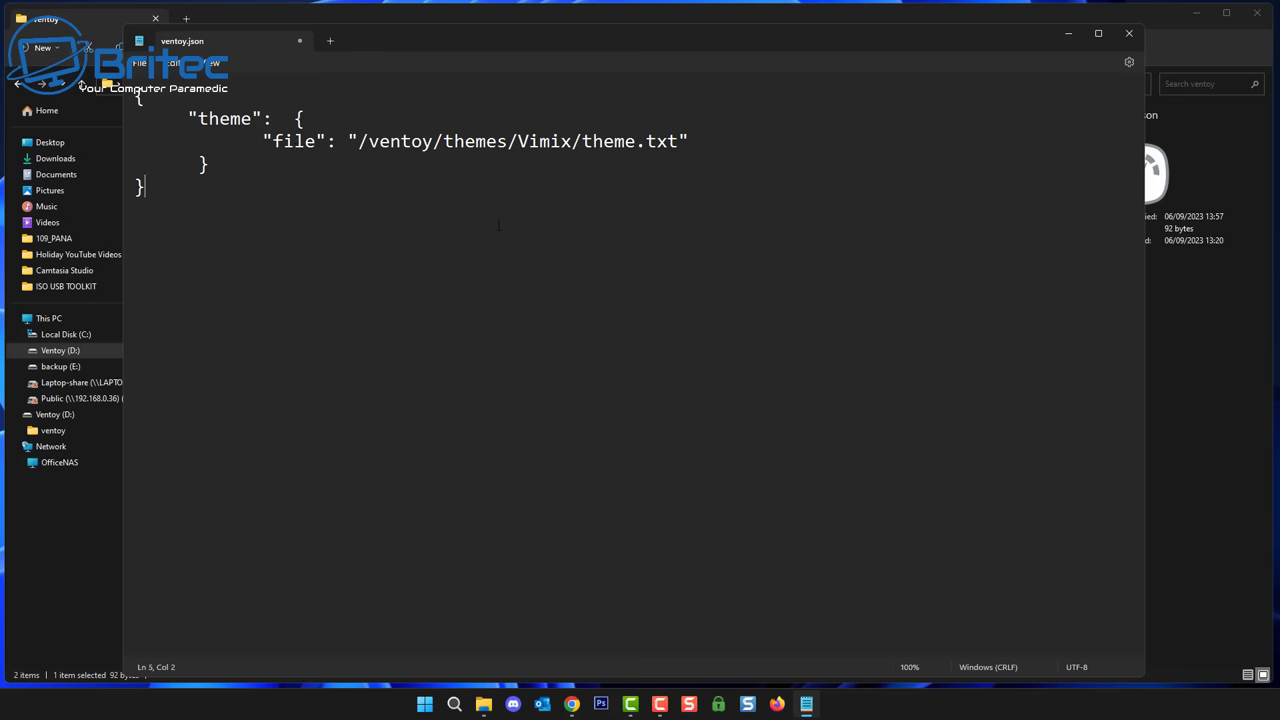
left_click(1067, 35)
double_click(210, 165)
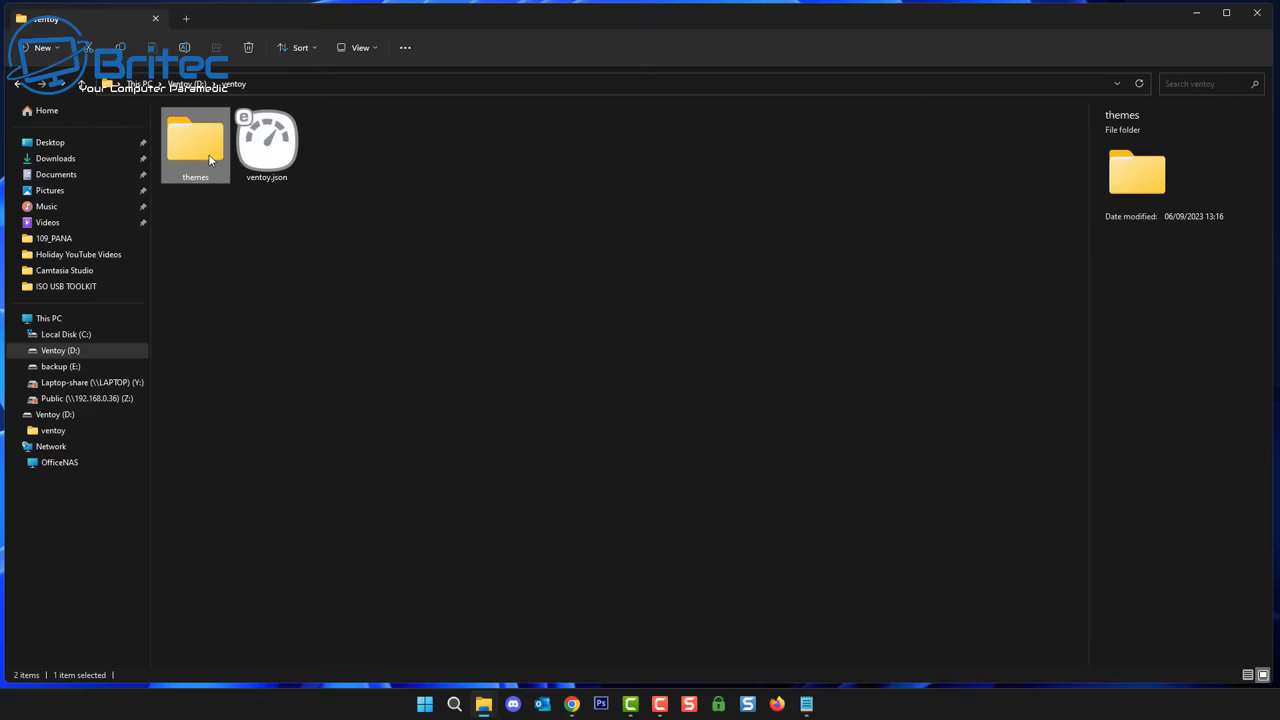
left_click(181, 138)
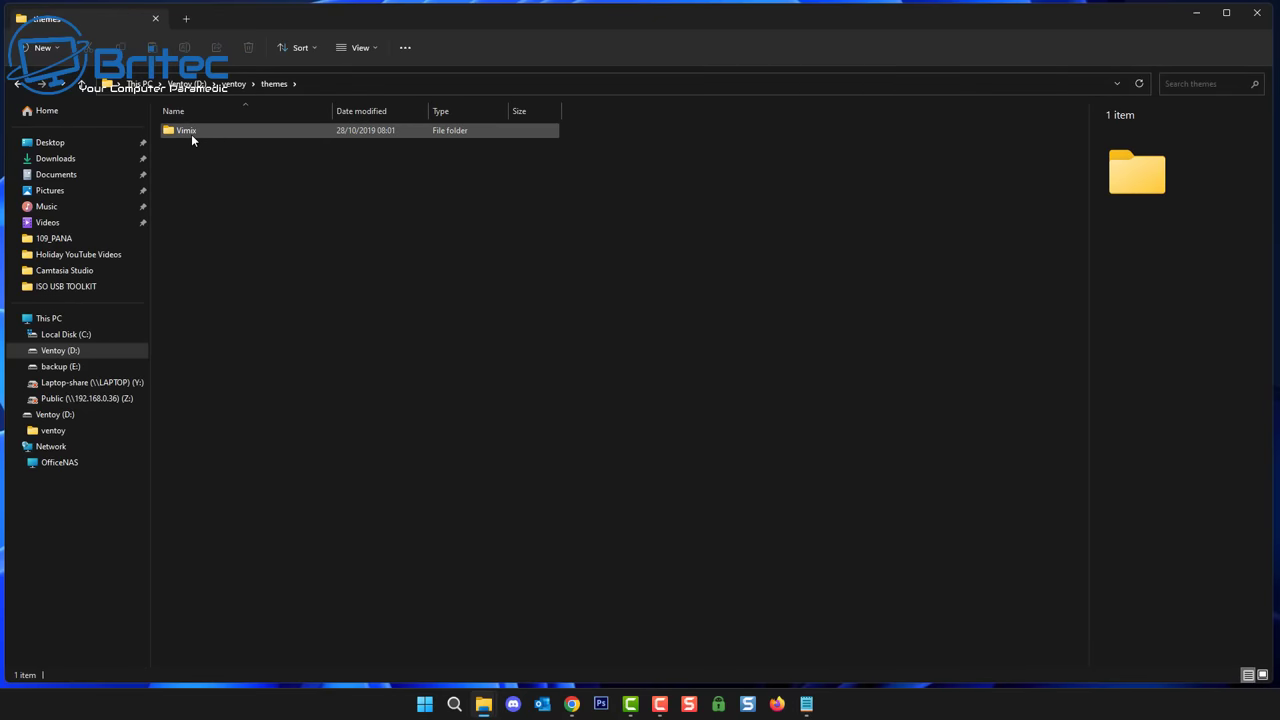
left_click(18, 83)
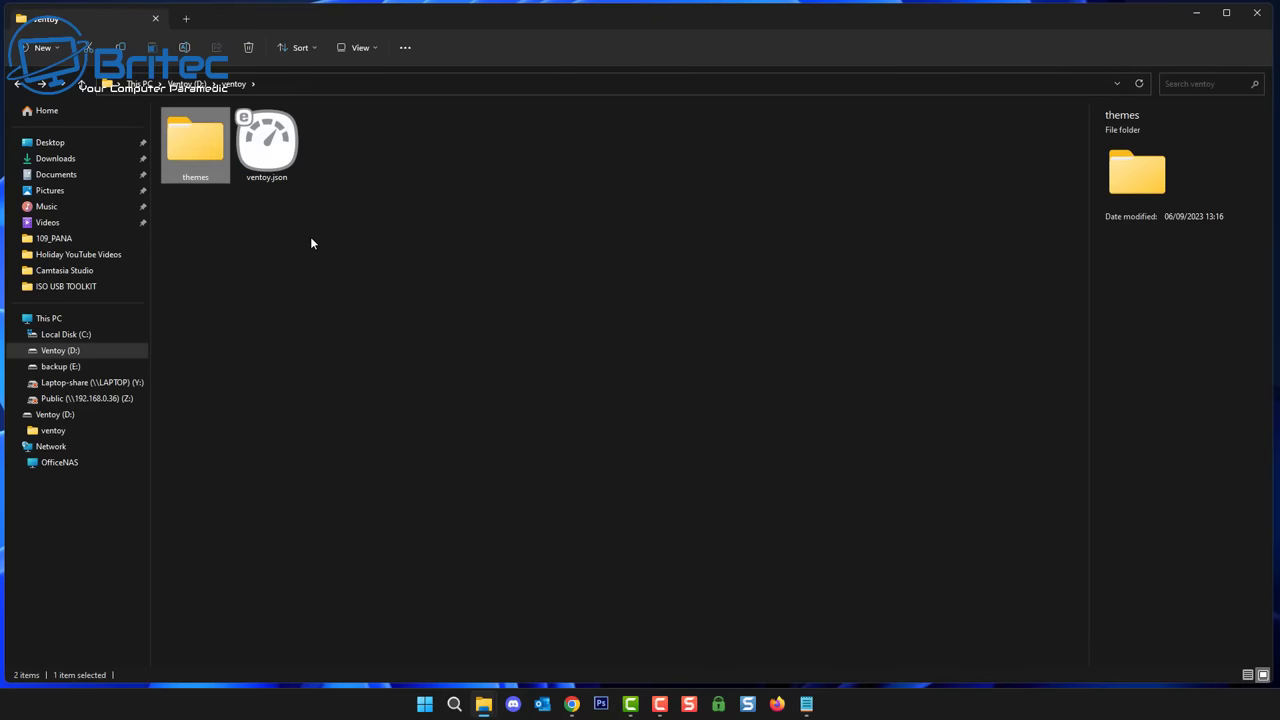
- Switch back to Notepad, save ventoy.json and close it
left_click(806, 704)
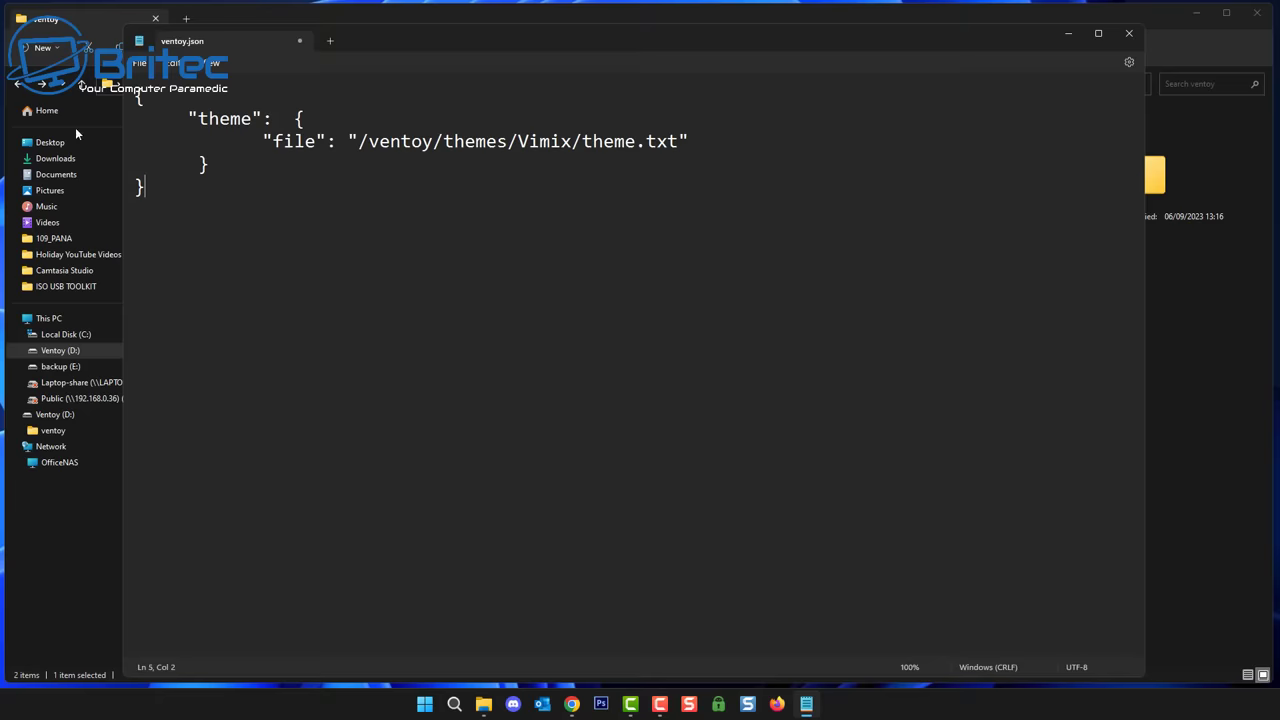
left_click(145, 63)
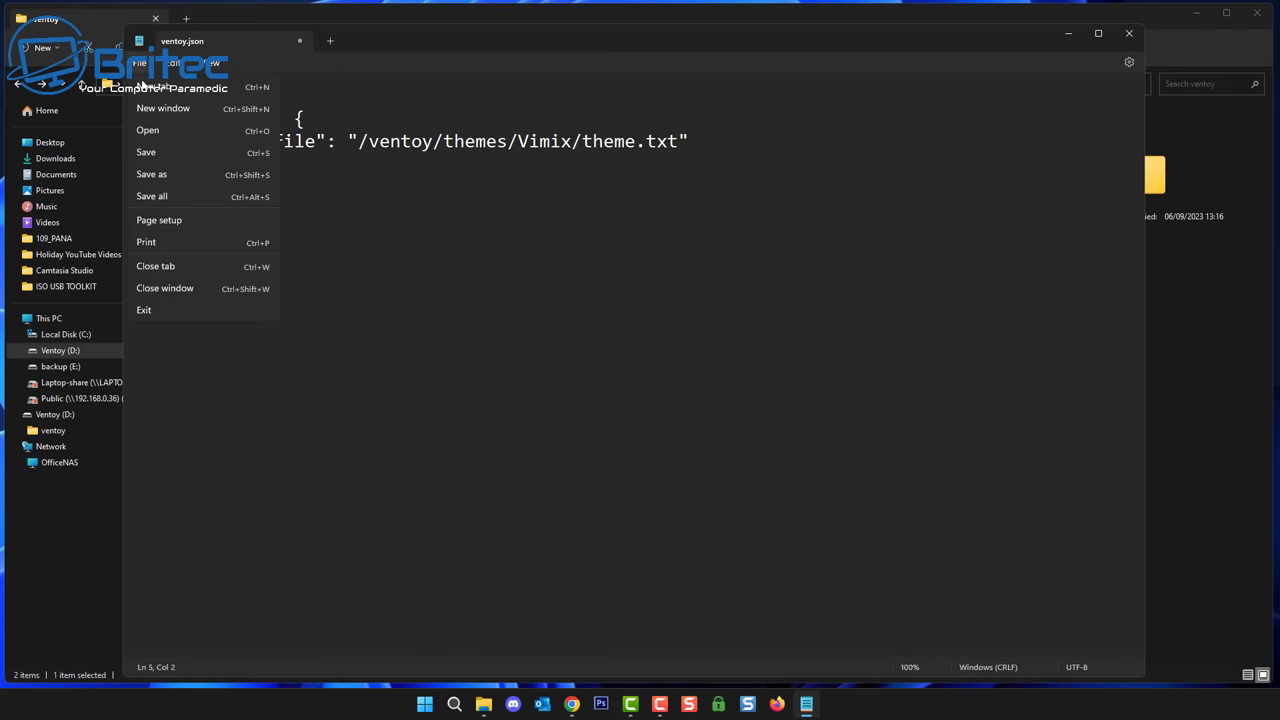
left_click(152, 154)
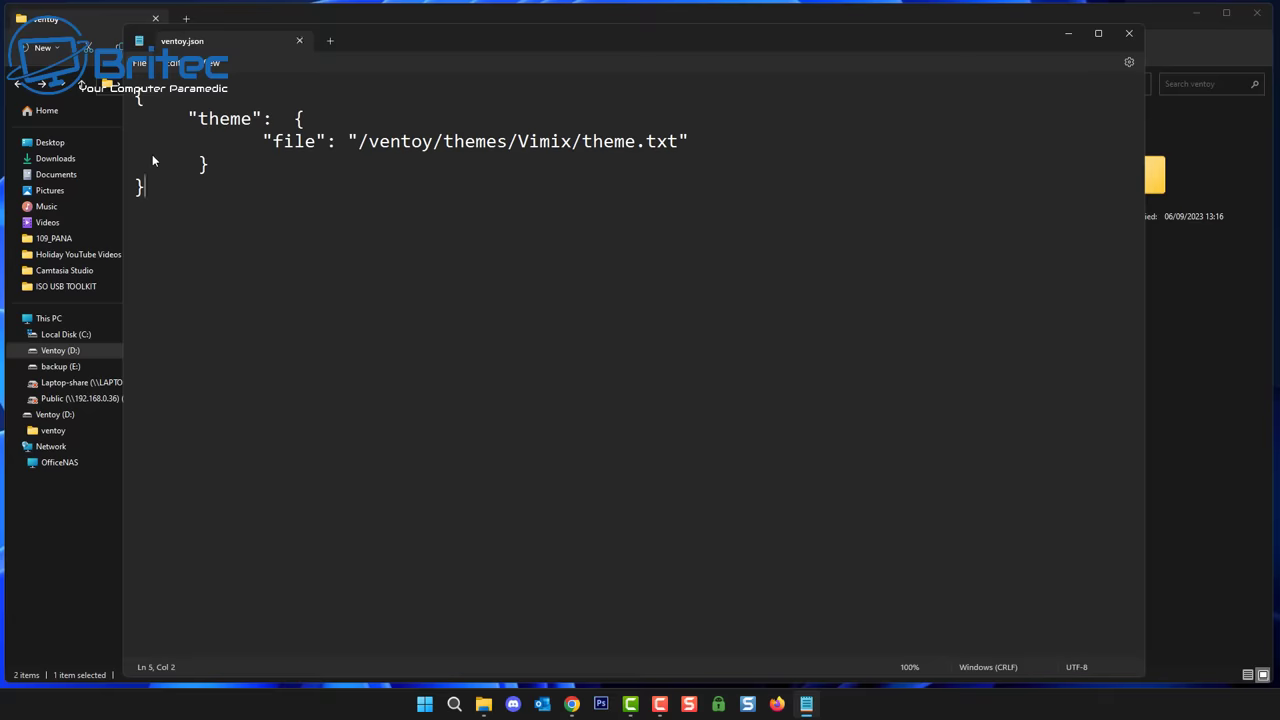
left_click(1124, 37)
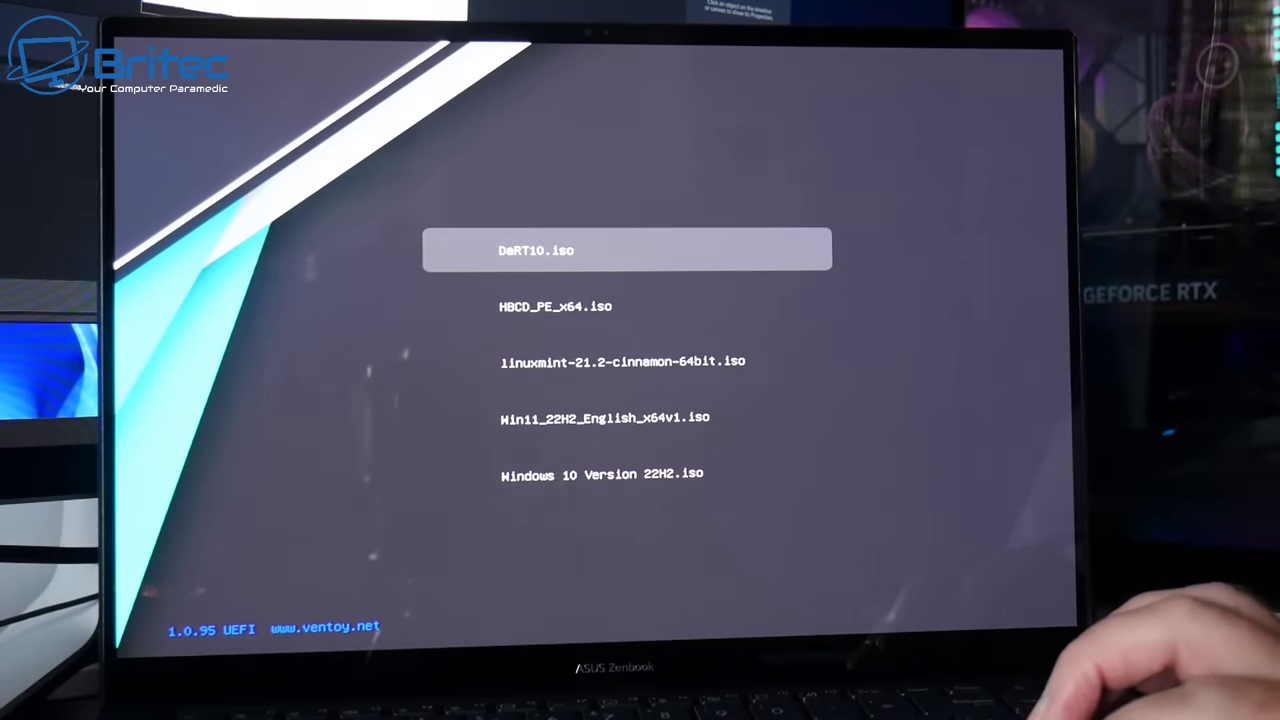
- Look through the themed Ventoy boot menu from DaRT10.iso down to Windows 10 Version 22H2.iso and back up
key("Down")
key("Down")
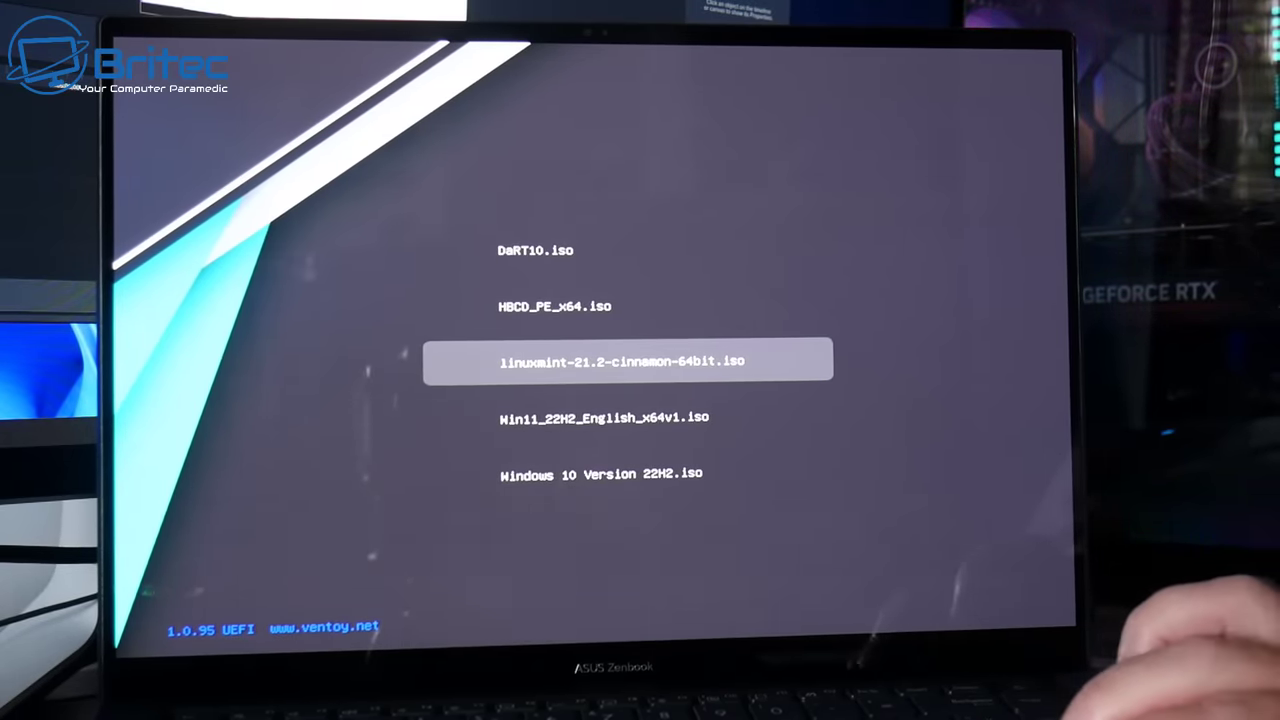
key("Down")
key("Down")
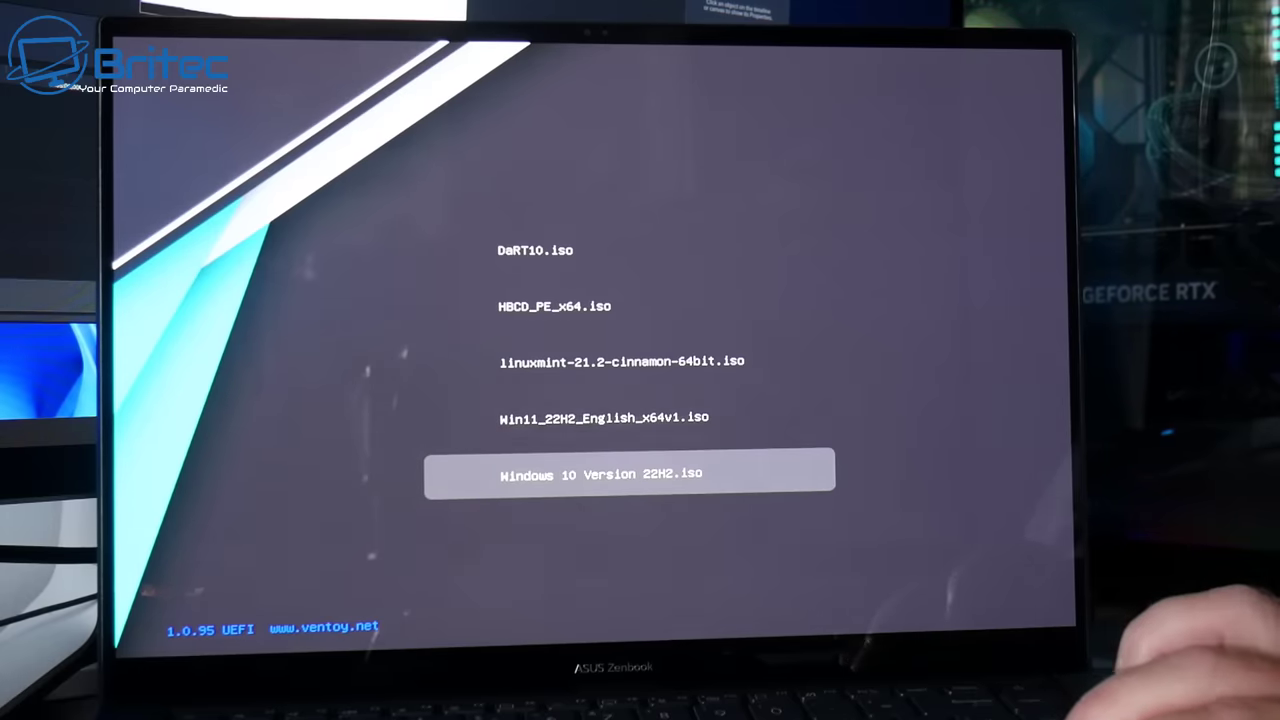
key("Up")
key("Up")
key("Up")
key("Up")
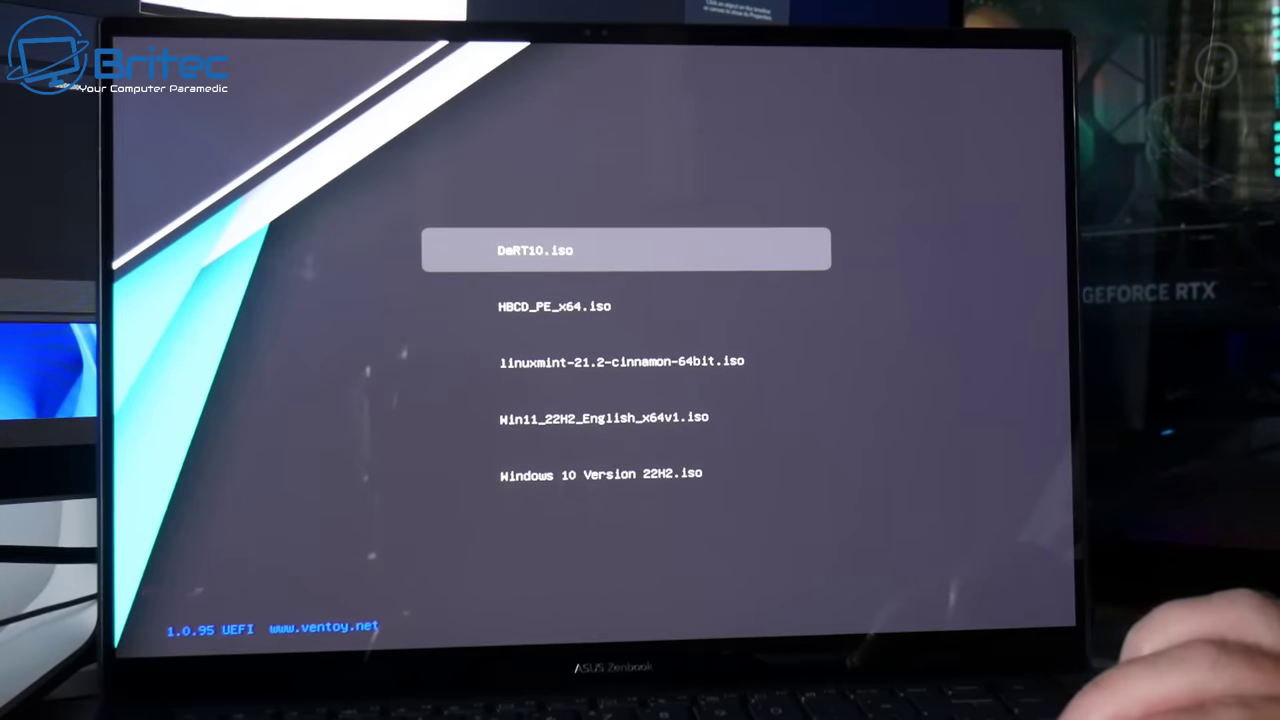
- Choose linuxmint-21.2-cinnamon-64bit.iso in the boot menu to bring up its boot mode options
key("Down")
key("Down")
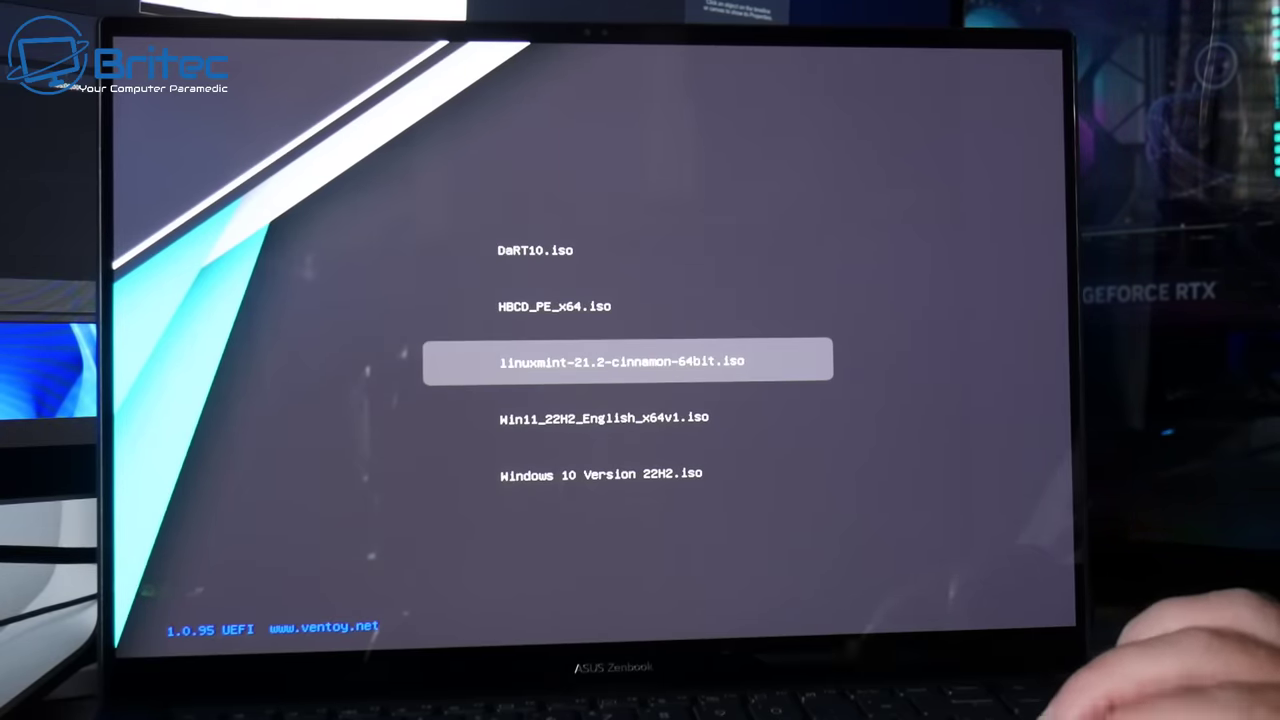
key("Return")
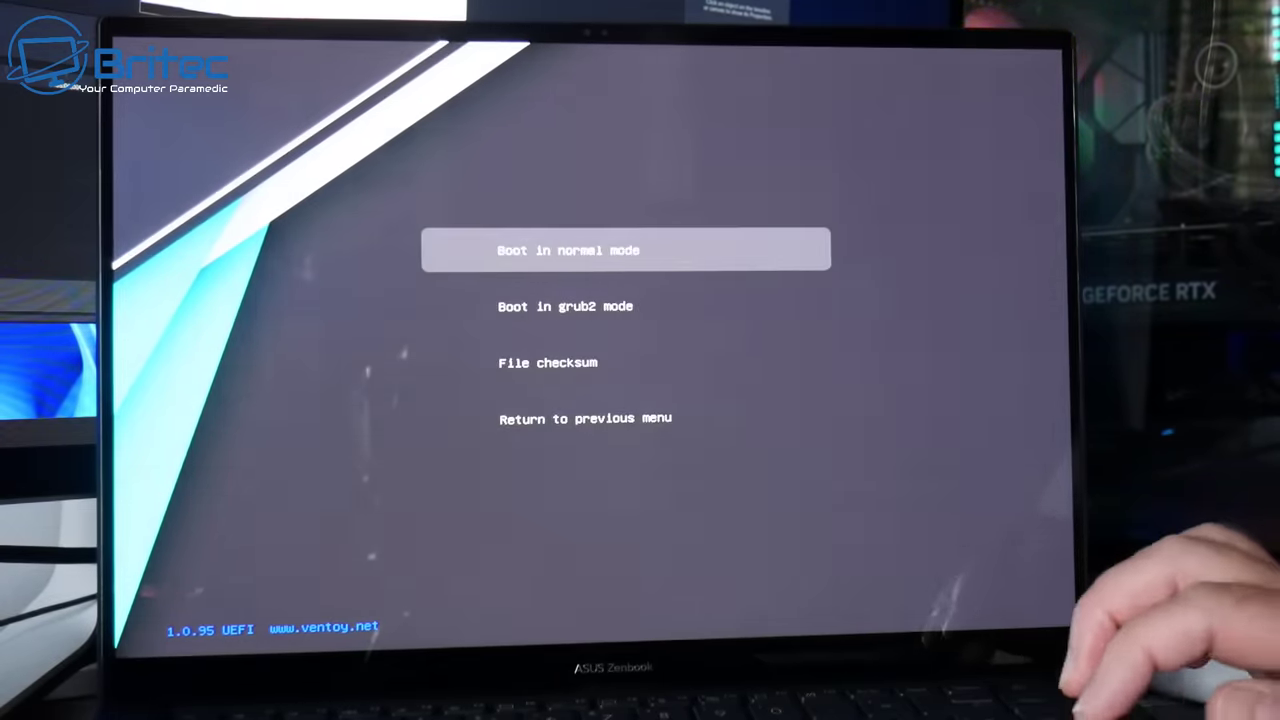